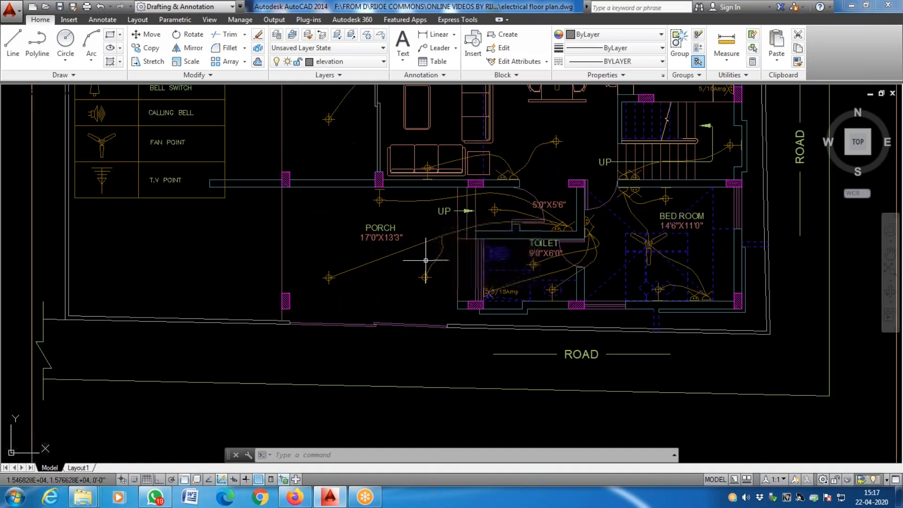
Step: Examine the electrical floor plan as a whole, including its symbol legend and the wiring in the rooms
scroll(426, 113, "up", 3)
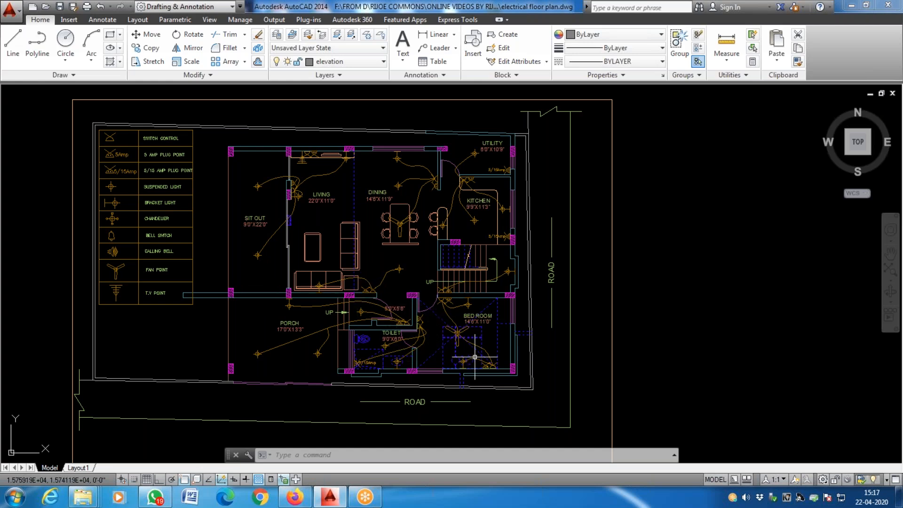
scroll(470, 318, "down", 2)
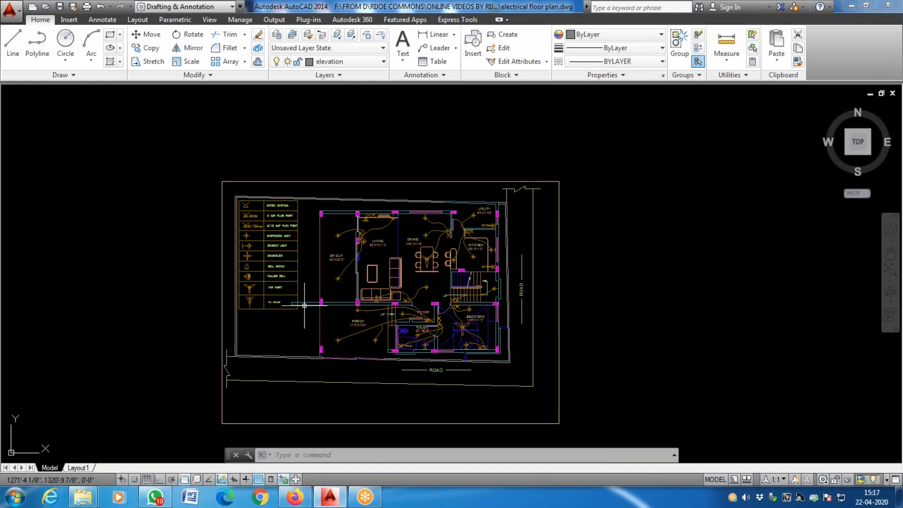
scroll(317, 303, "up", 4)
scroll(317, 304, "down", 2)
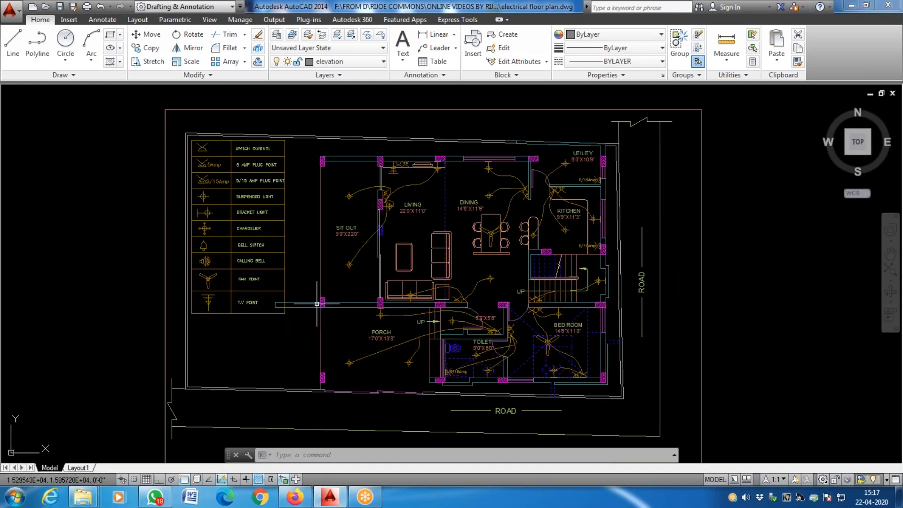
scroll(277, 301, "down", 4)
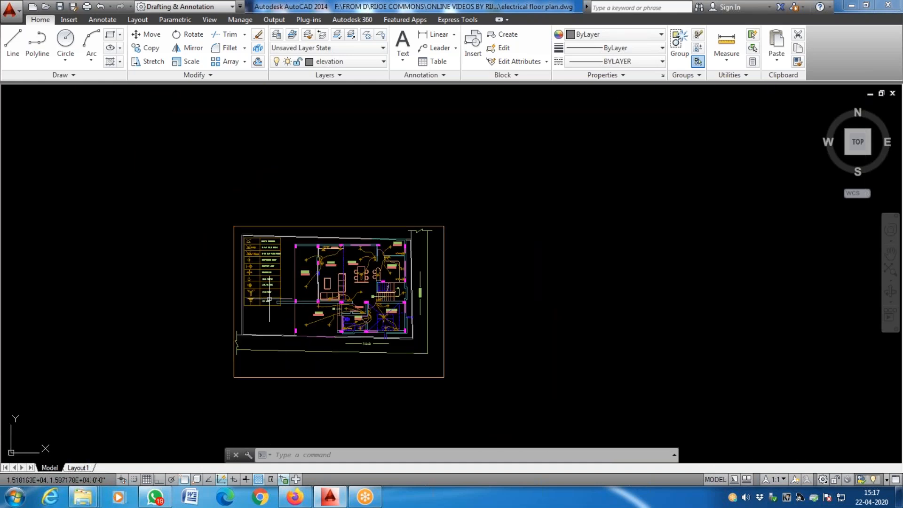
scroll(277, 301, "up", 4)
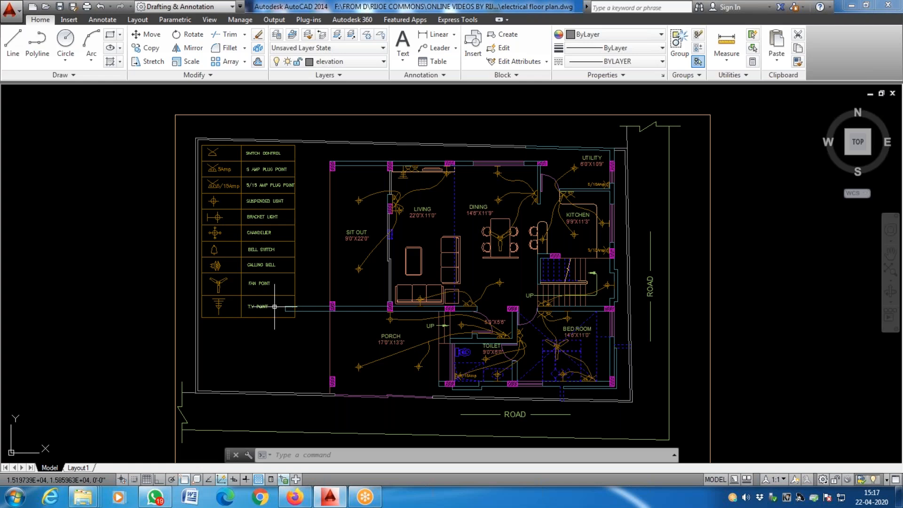
scroll(287, 306, "down", 2)
scroll(292, 310, "up", 4)
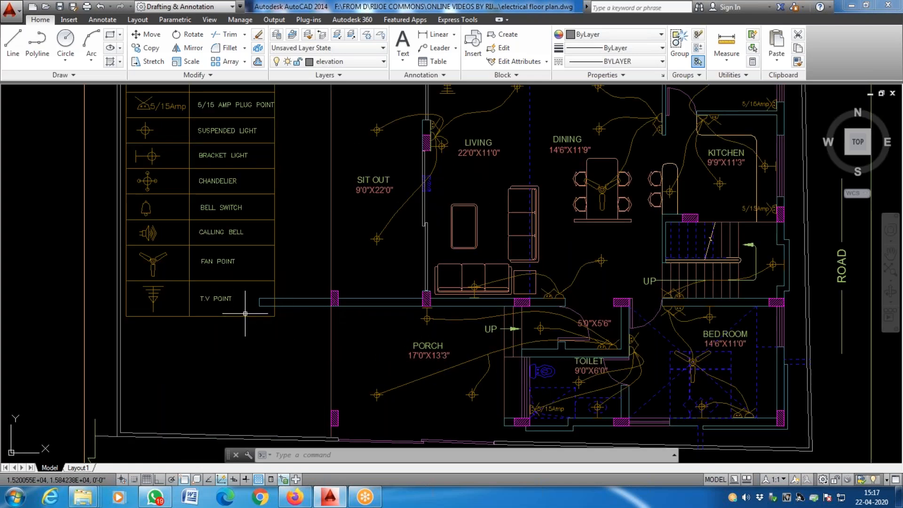
scroll(232, 312, "down", 2)
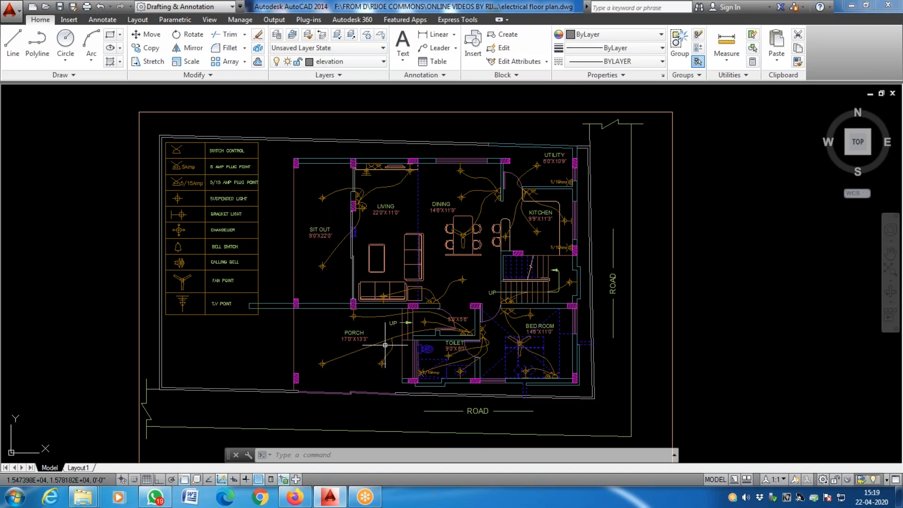
Step: Turn off and freeze the Elect layer to check which legend items and wiring belong to it
left_click(277, 36)
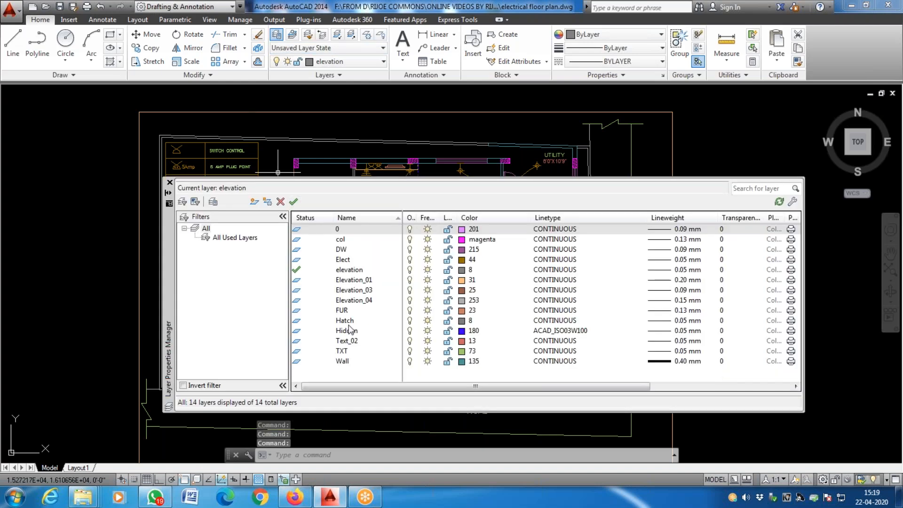
left_click(346, 260)
left_click(357, 260)
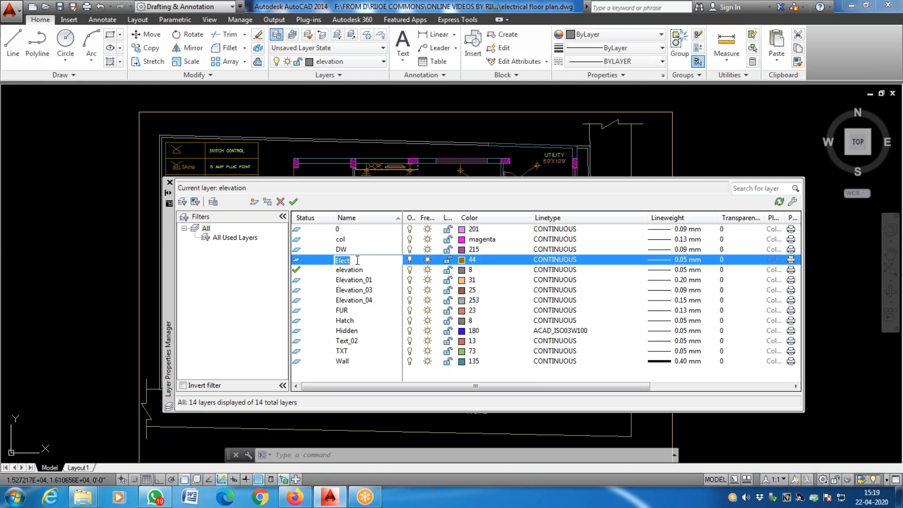
key("Escape")
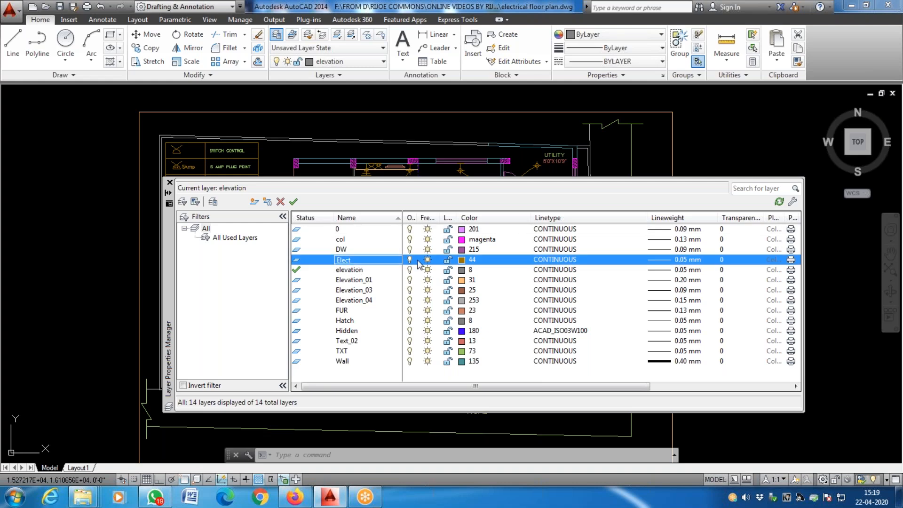
left_click(410, 260)
left_click(427, 259)
left_click(170, 183)
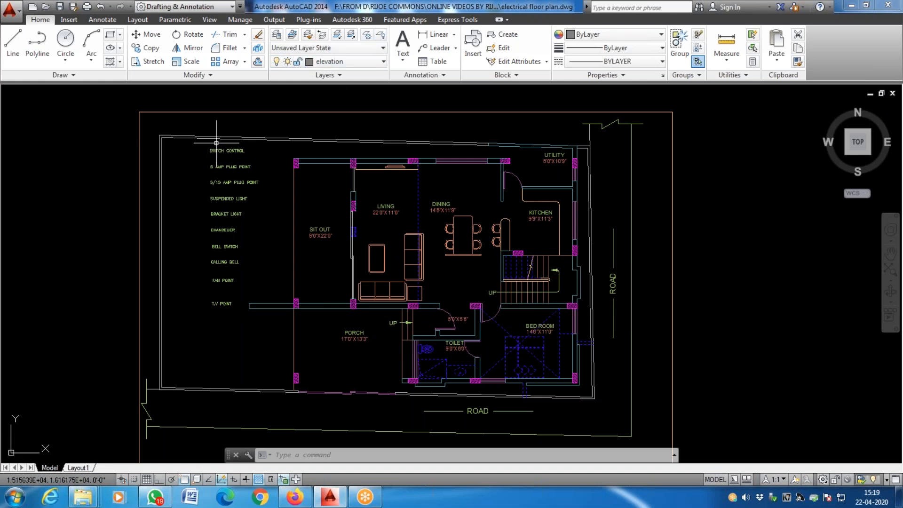
Step: Thaw the Elect layer and turn it back on
left_click(277, 34)
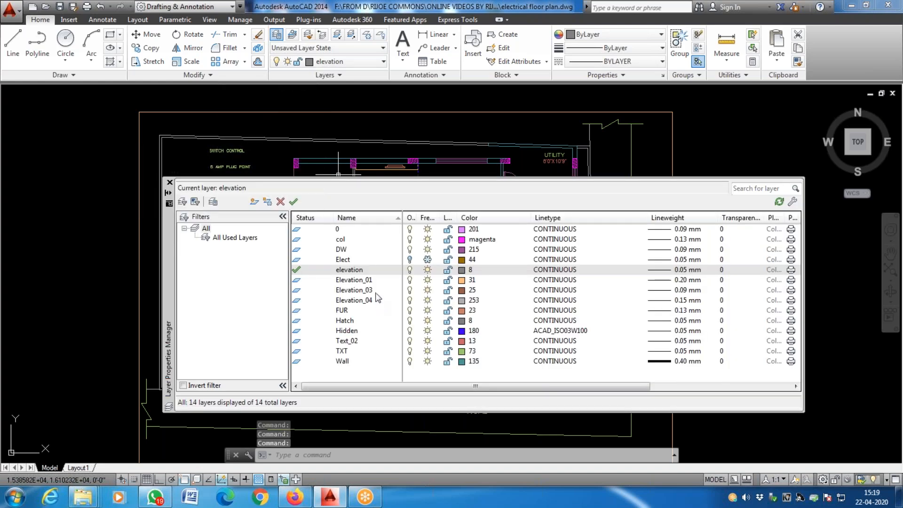
left_click(428, 260)
left_click(410, 260)
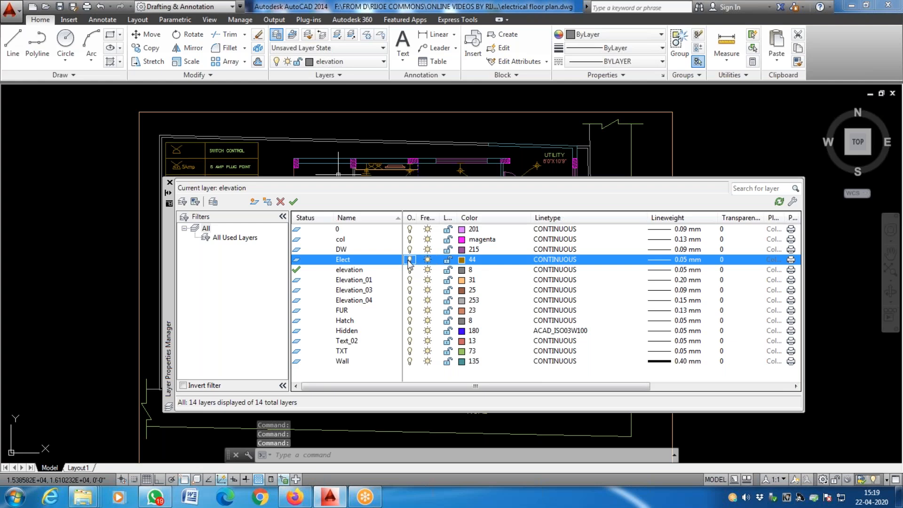
left_click(170, 183)
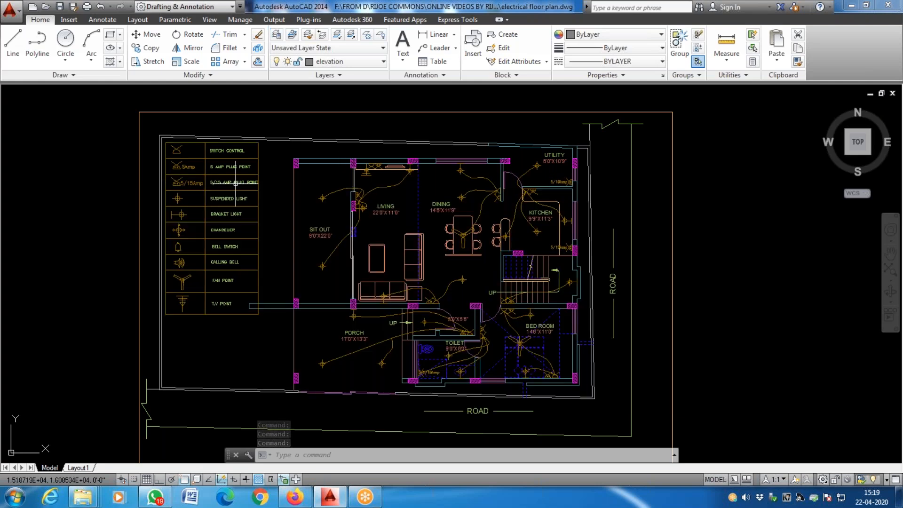
Step: Match the T.V POINT and FAN POINT legend labels to the properties of the legend table's lines
type("ma")
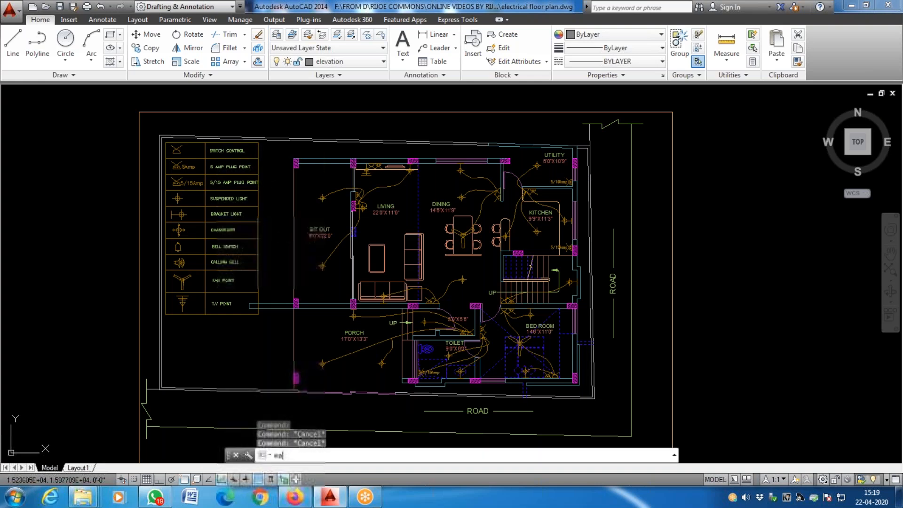
key("Return")
left_click(258, 264)
scroll(241, 263, "up", 5)
left_click(260, 280)
left_click(44, 252)
scroll(162, 234, "down", 5)
left_click(182, 312)
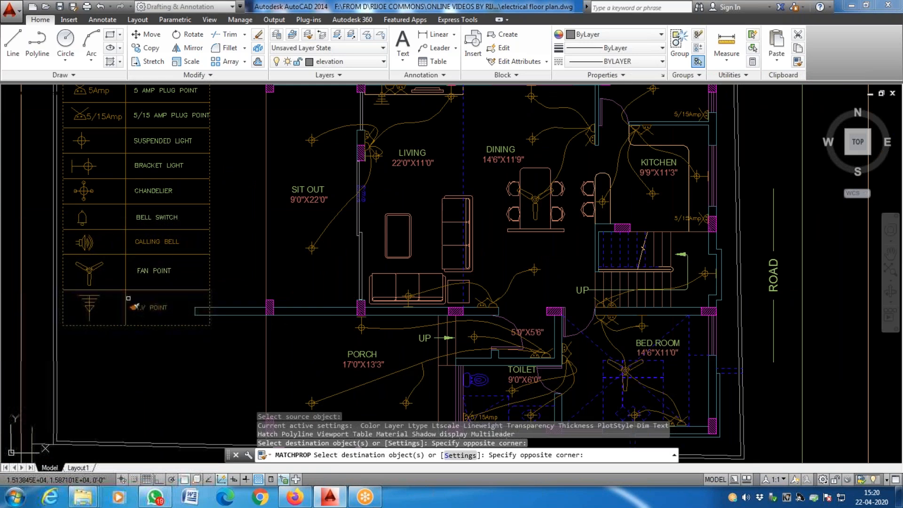
left_click(126, 298)
left_click(183, 261)
left_click(138, 273)
Step: Apply the same matched properties to the CALLING BELL, BELL SWITCH and CHANDELIER legend labels
left_click(188, 214)
left_click(137, 225)
left_click(177, 187)
left_click(146, 187)
left_click(176, 193)
left_click(130, 185)
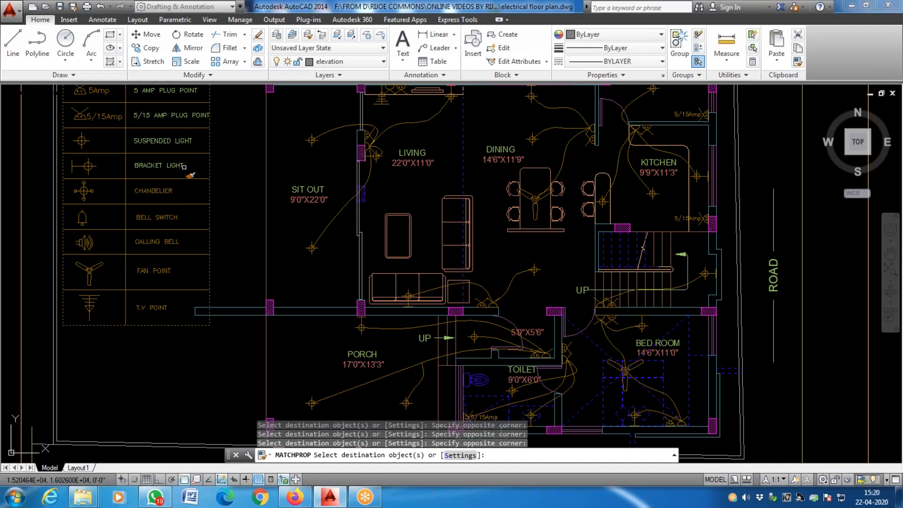
Step: Match the remaining legend labels, from BRACKET LIGHT up to SWITCH CONTROL, to the same properties and finish the command
left_click(166, 142)
left_click(160, 114)
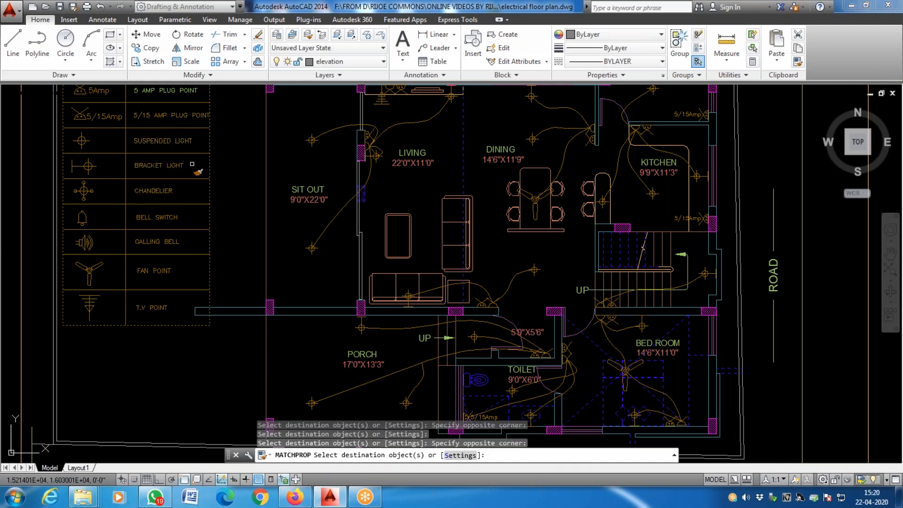
scroll(190, 135, "down", 6)
scroll(192, 137, "up", 6)
left_click(181, 215)
left_click(172, 191)
key("Return")
Step: Turn off and freeze the Elect layer to check the plan without the wiring and the complete legend
left_click(277, 34)
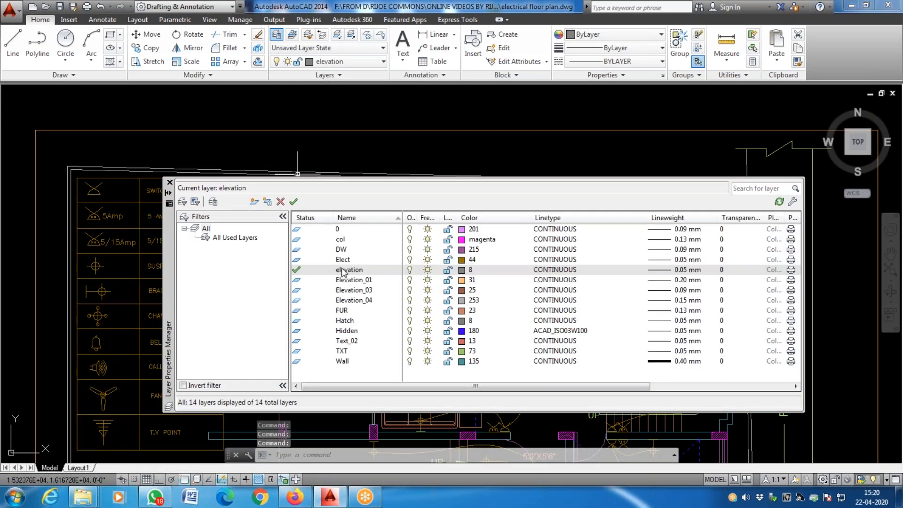
left_click(408, 260)
left_click(427, 260)
left_click(170, 183)
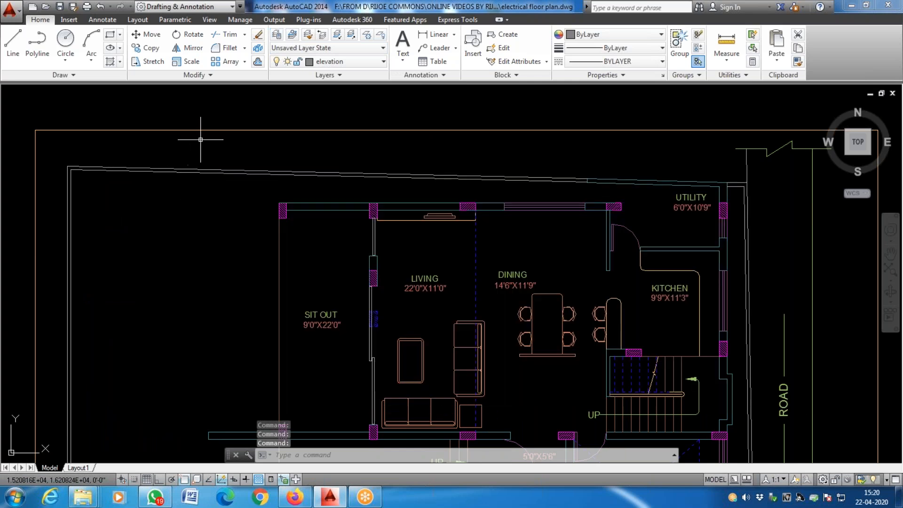
scroll(210, 163, "down", 8)
scroll(210, 162, "up", 6)
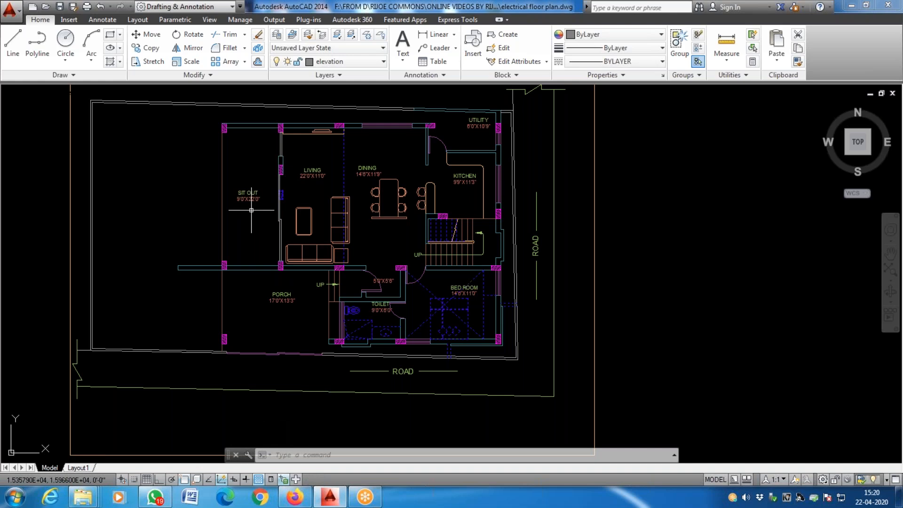
Step: Turn the Elect layer on again and thaw it
left_click(276, 38)
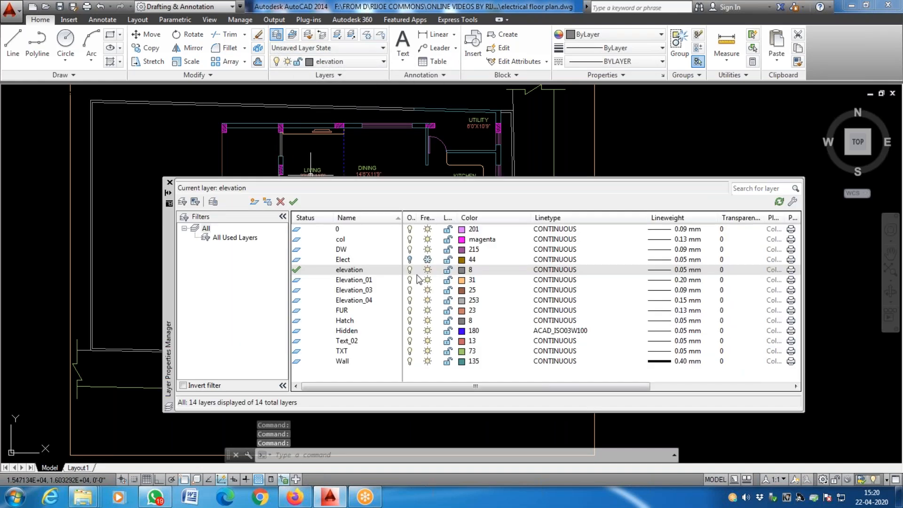
left_click(410, 259)
left_click(427, 260)
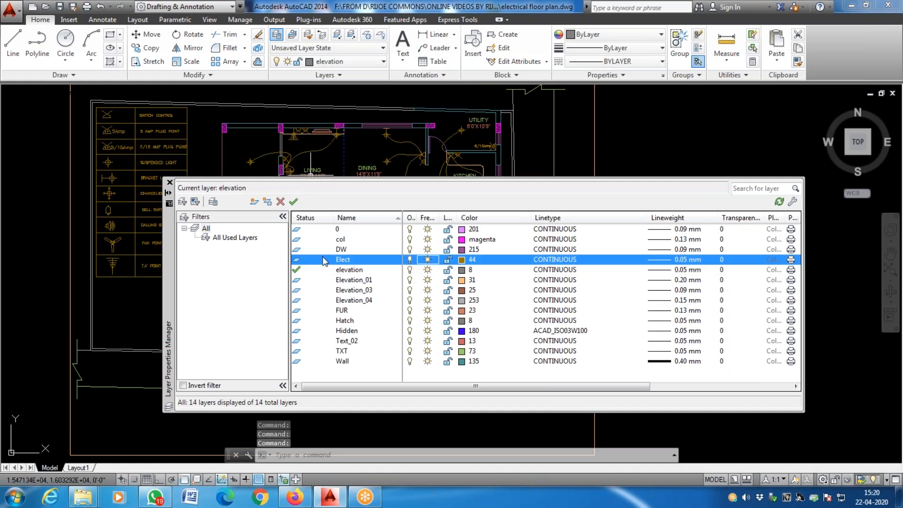
left_click(170, 183)
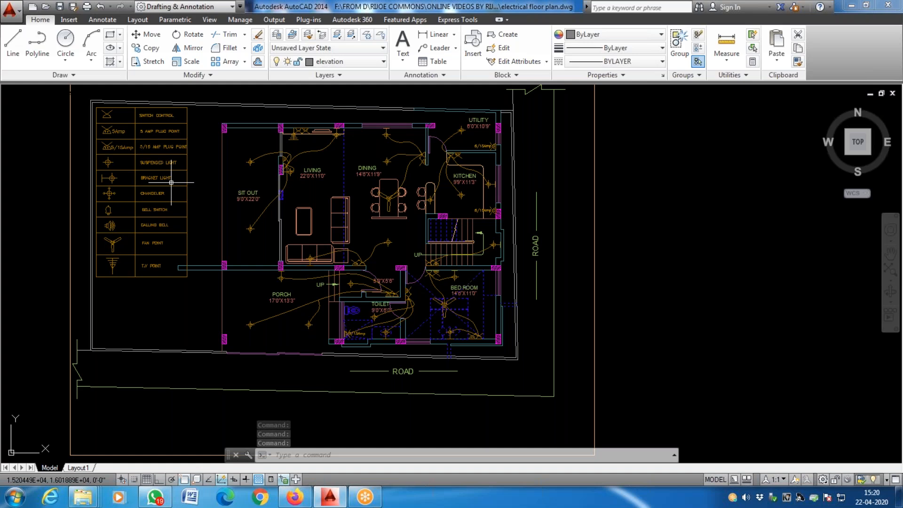
Step: Highlight the wiring curves of the lower porch light and lower sit-out light to trace their switches, and clear the selection
left_click(287, 311)
scroll(337, 305, "up", 4)
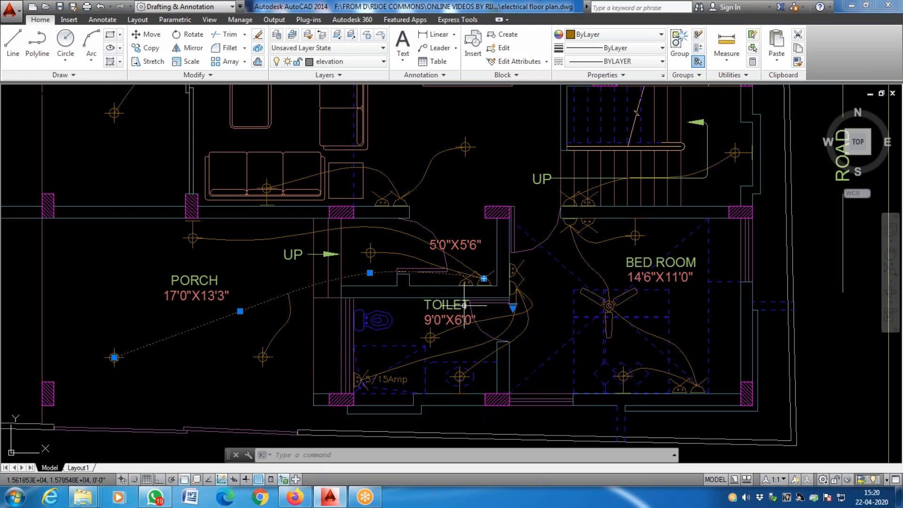
scroll(465, 318, "down", 4)
scroll(406, 172, "up", 4)
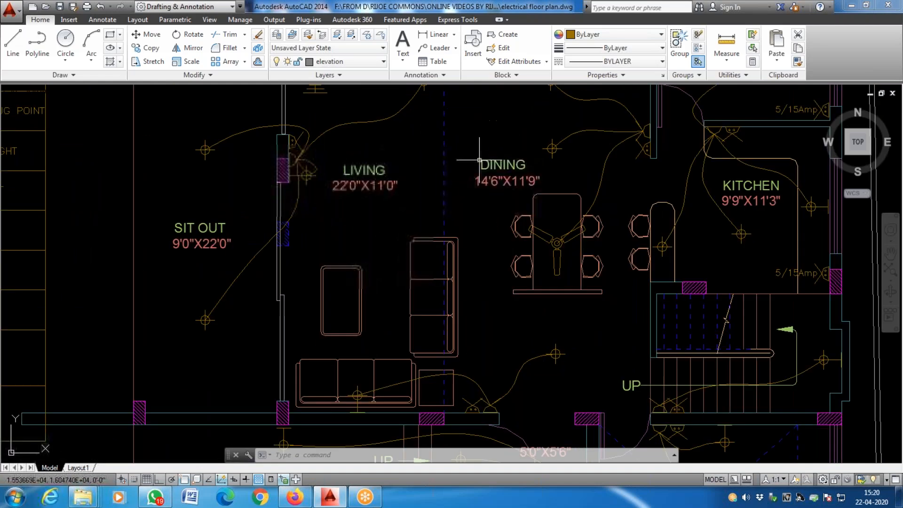
left_click(301, 204)
left_click(323, 196)
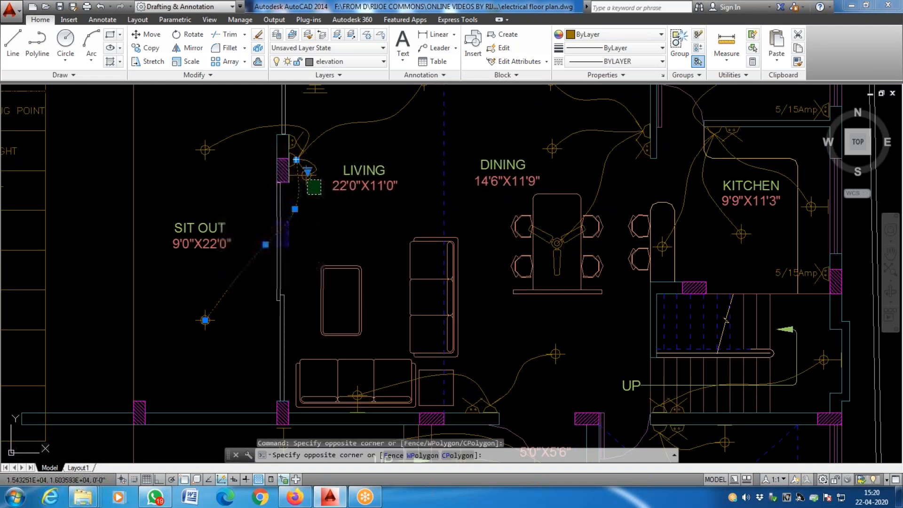
left_click(297, 160)
scroll(369, 220, "down", 5)
key("Escape")
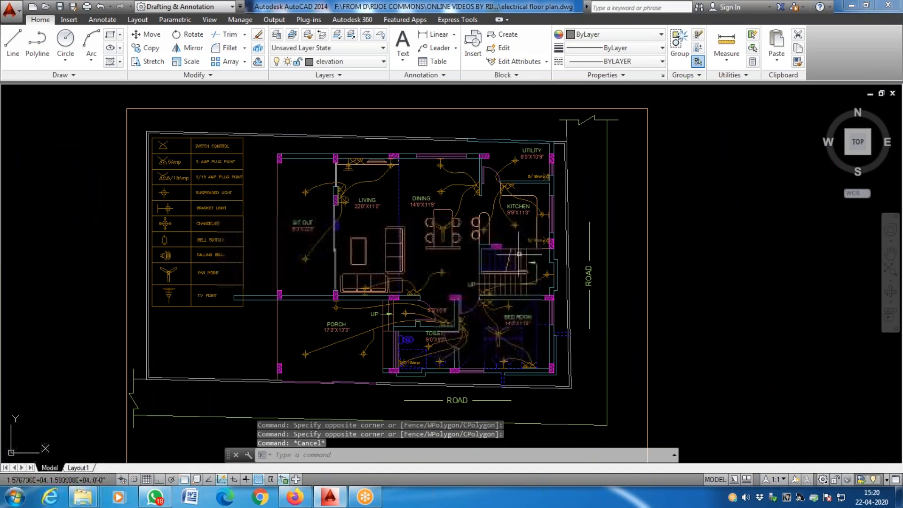
Step: Examine the switch, light and plug point wiring around the kitchen, dining, toilet and bedroom, and across the whole plan
scroll(499, 172, "up", 6)
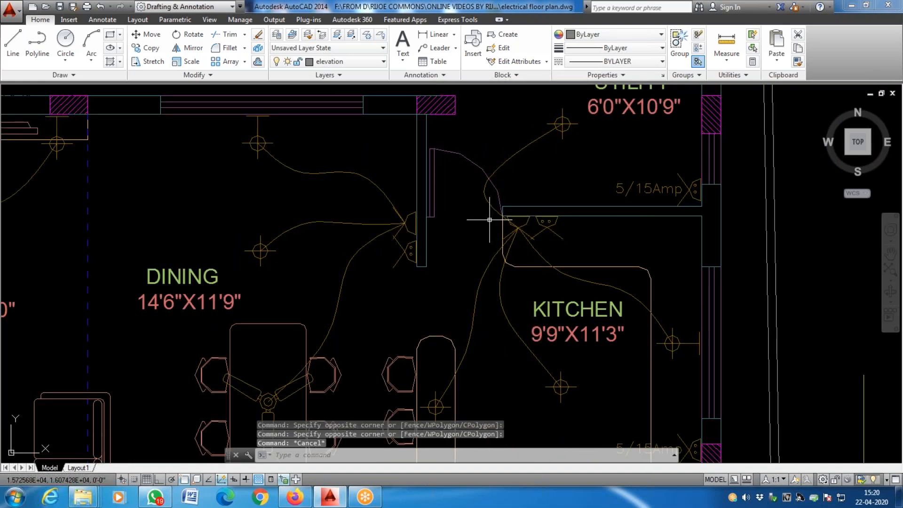
scroll(415, 191, "down", 6)
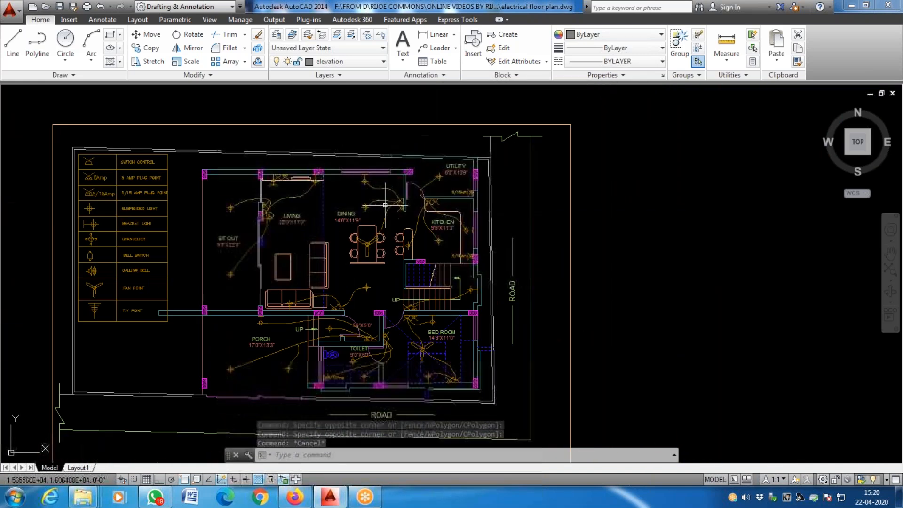
scroll(246, 254, "down", 1)
scroll(312, 298, "up", 3)
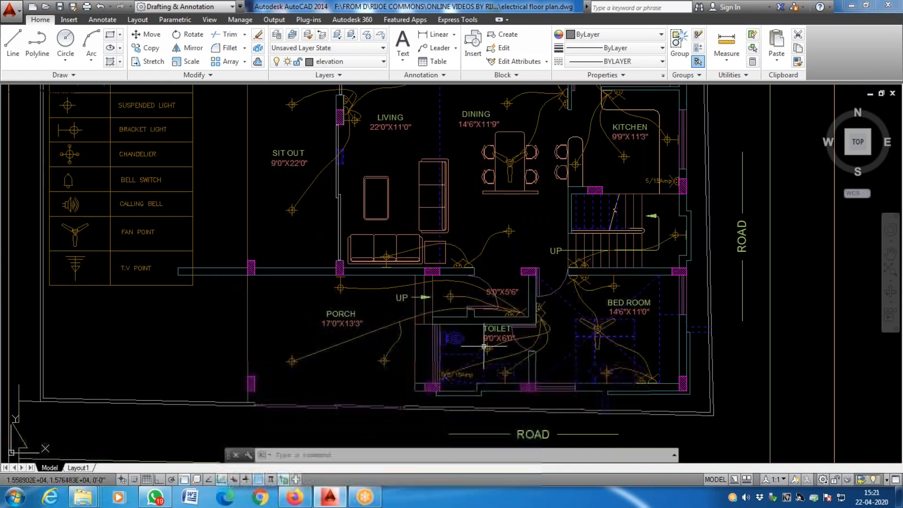
scroll(573, 339, "down", 2)
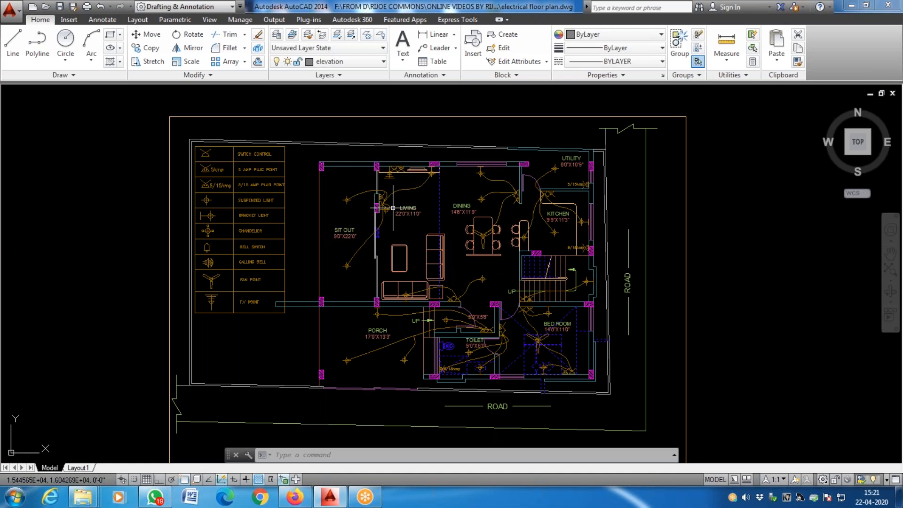
scroll(345, 216, "down", 2)
scroll(345, 216, "up", 2)
scroll(260, 203, "down", 2)
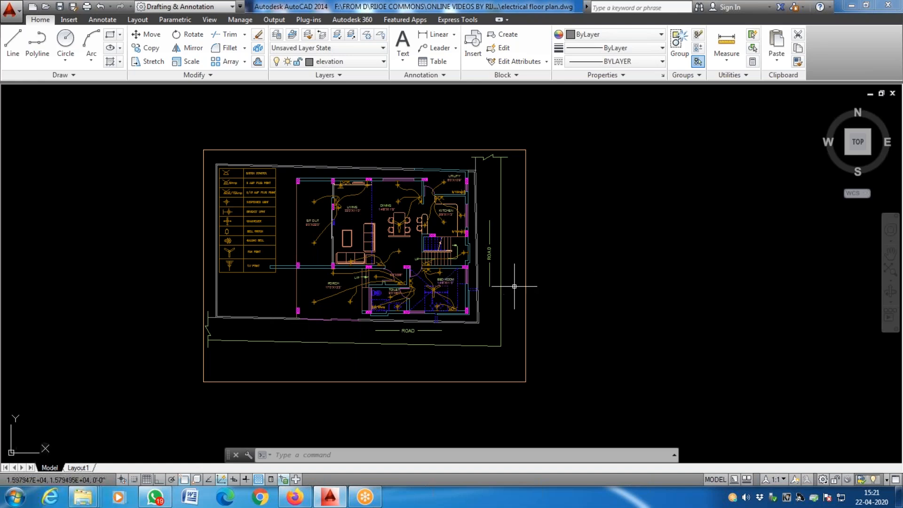
scroll(366, 293, "up", 2)
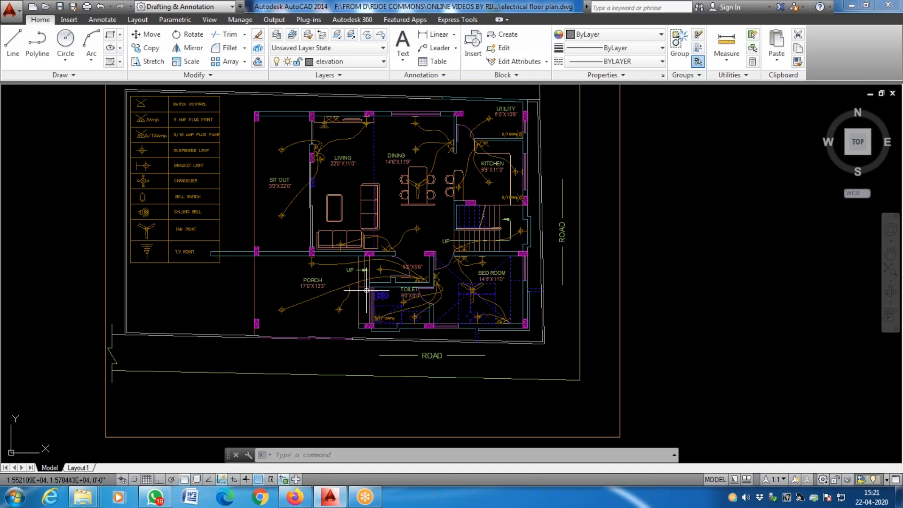
scroll(367, 294, "down", 2)
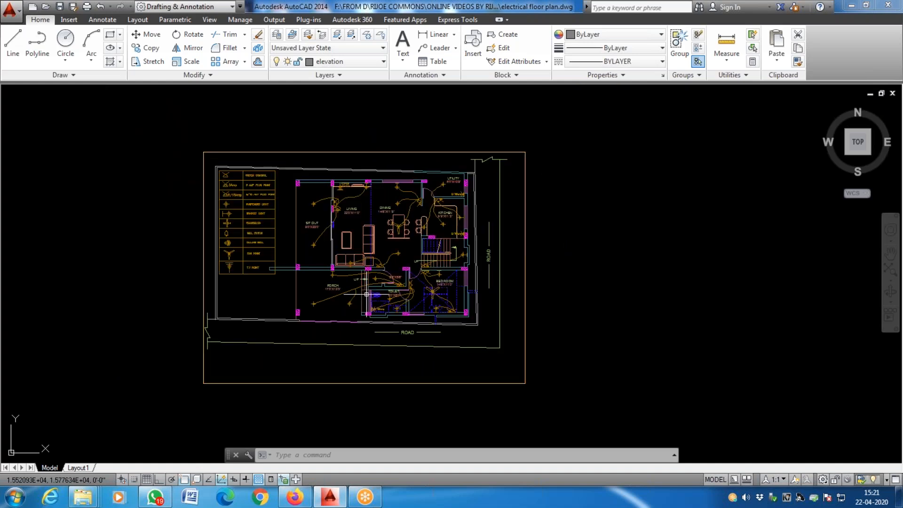
Step: Set up a plot with the DWG To PDF.pc3 plotter and ISO full bleed A3 (420.00 x 297.00 MM) paper
key("ctrl+p")
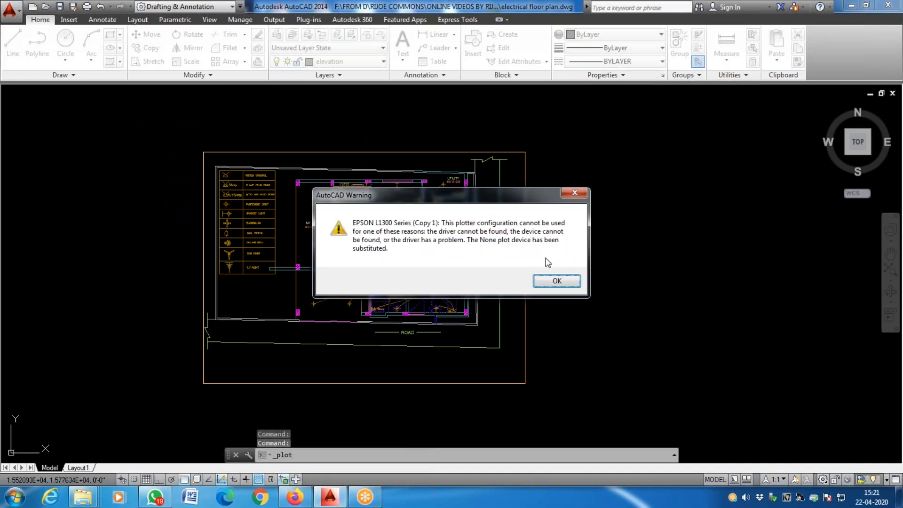
left_click(557, 281)
left_click(379, 162)
scroll(361, 221, "down", 5)
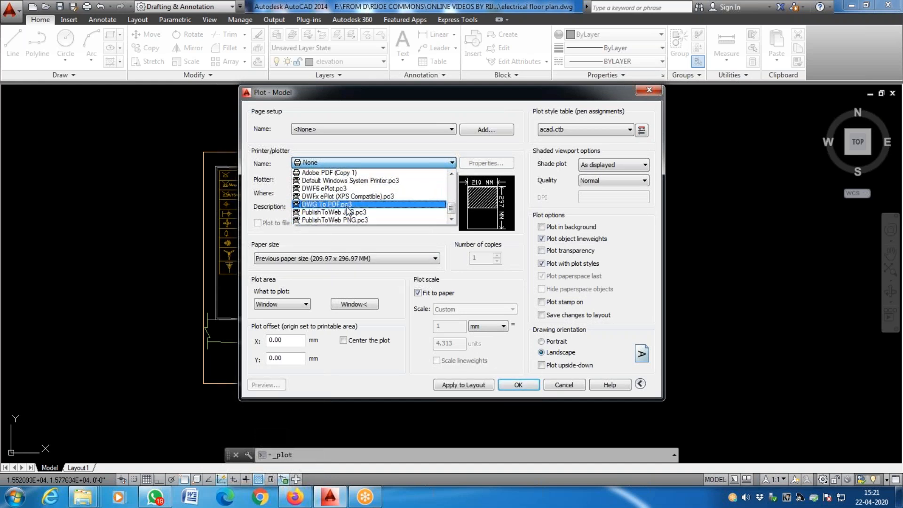
left_click(347, 205)
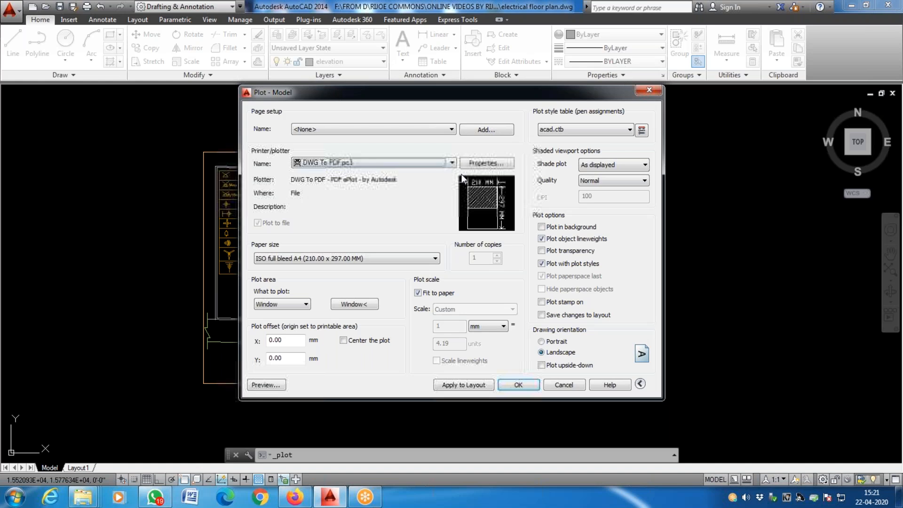
left_click(346, 260)
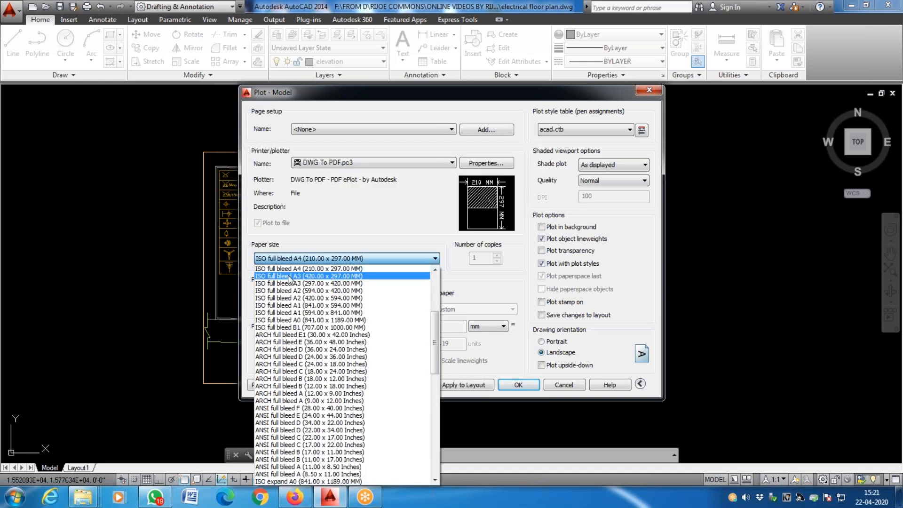
left_click(310, 277)
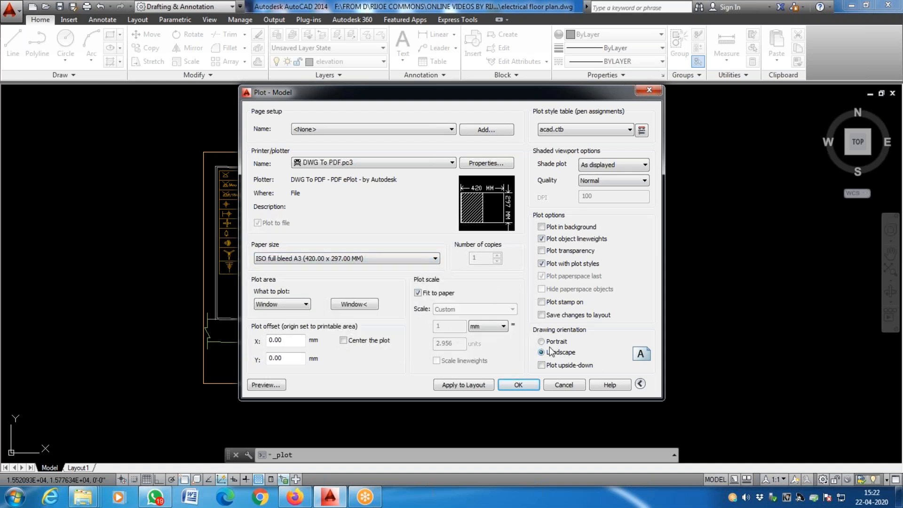
Step: Define the plot window from corner to corner of the rectangular border around the floor plan
left_click(354, 304)
left_click(202, 152)
left_click(526, 383)
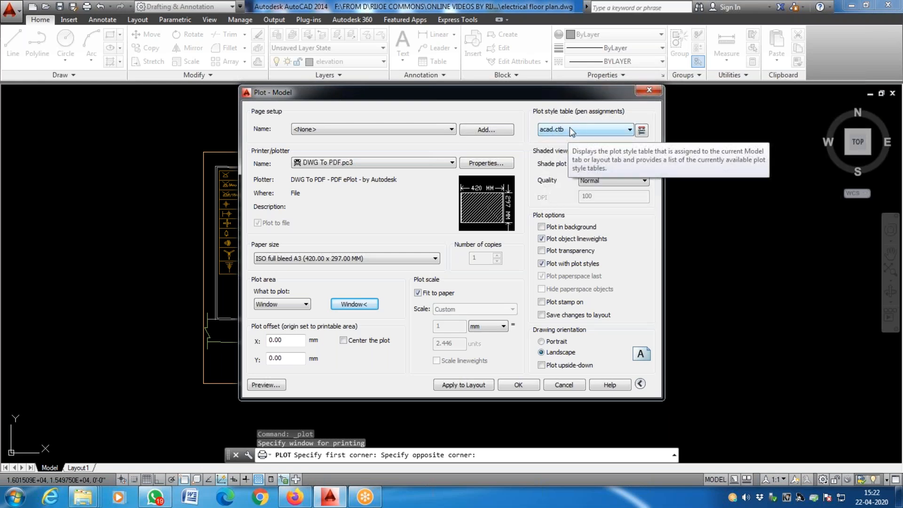
Step: Preview the floor plan plot in colour with the acad.ctb plot style table, and exit the preview
left_click(264, 384)
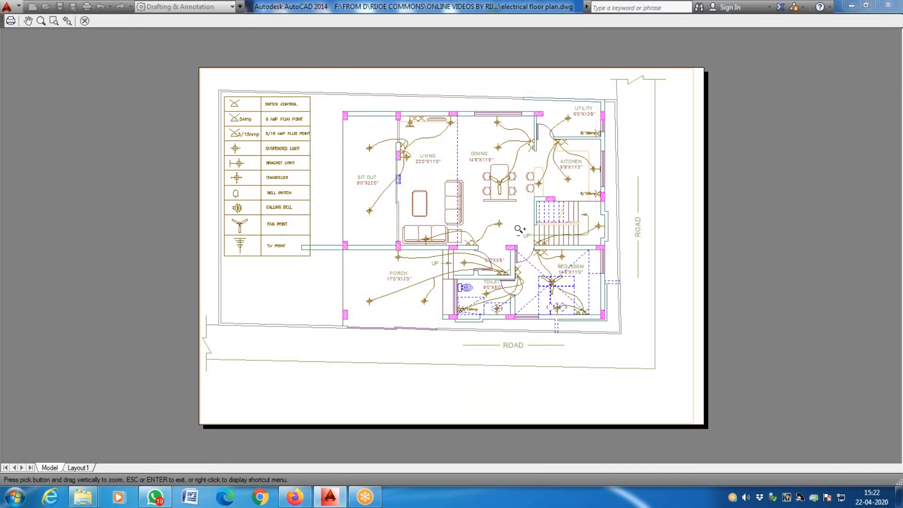
right_click(434, 259)
left_click(452, 260)
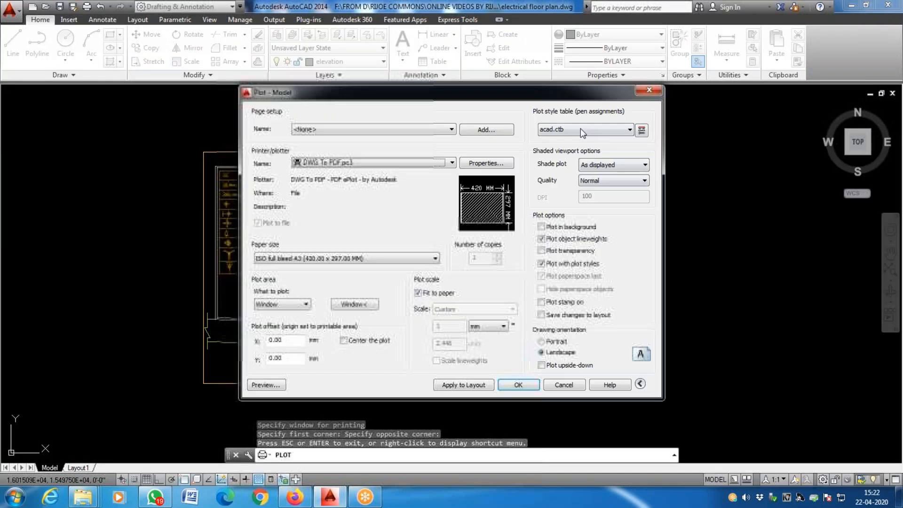
left_click(281, 382)
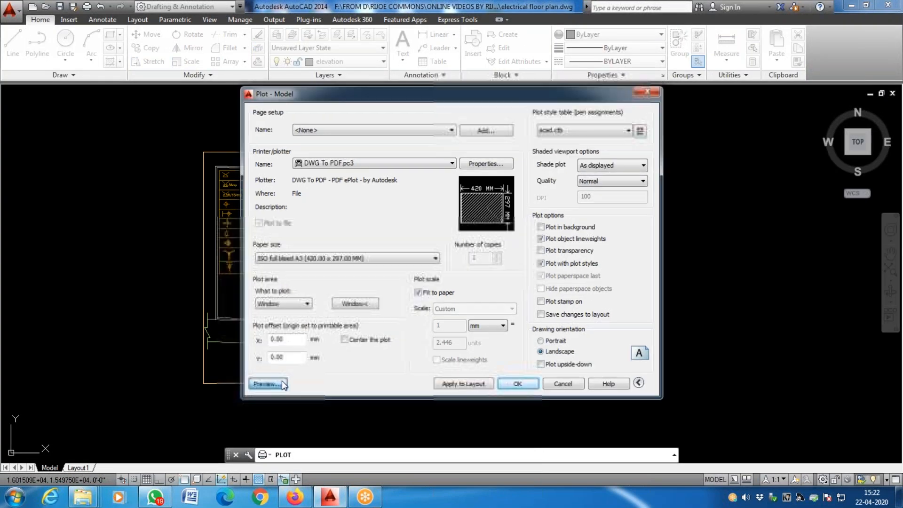
scroll(313, 302, "up", 2)
scroll(312, 303, "down", 6)
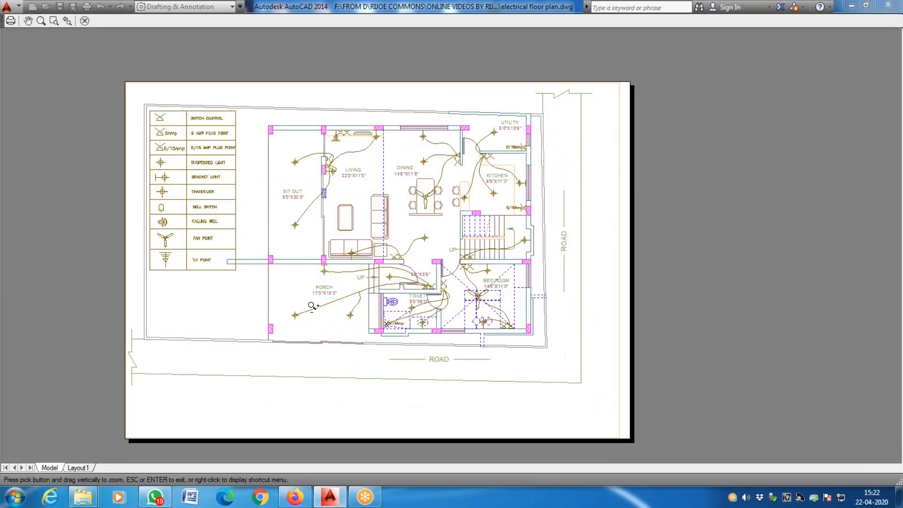
scroll(488, 259, "up", 2)
scroll(487, 257, "down", 4)
scroll(416, 199, "up", 4)
scroll(429, 231, "down", 2)
right_click(429, 231)
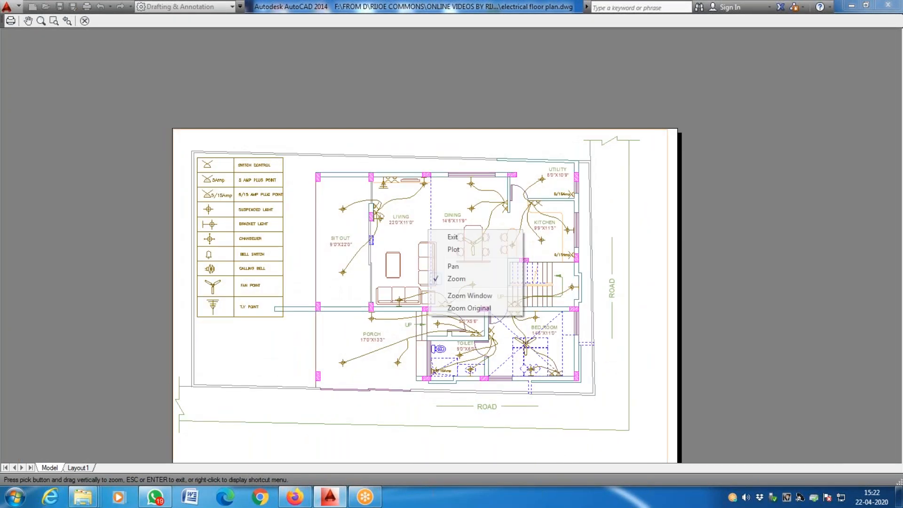
left_click(438, 237)
Step: Assign the Grayscale.ctb plot style table to all layouts and preview the plan in shades of grey
left_click(583, 129)
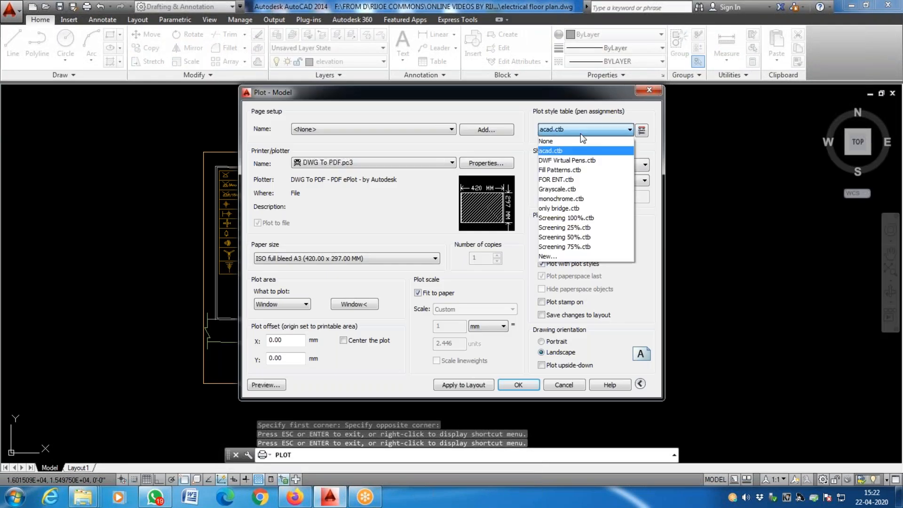
left_click(583, 189)
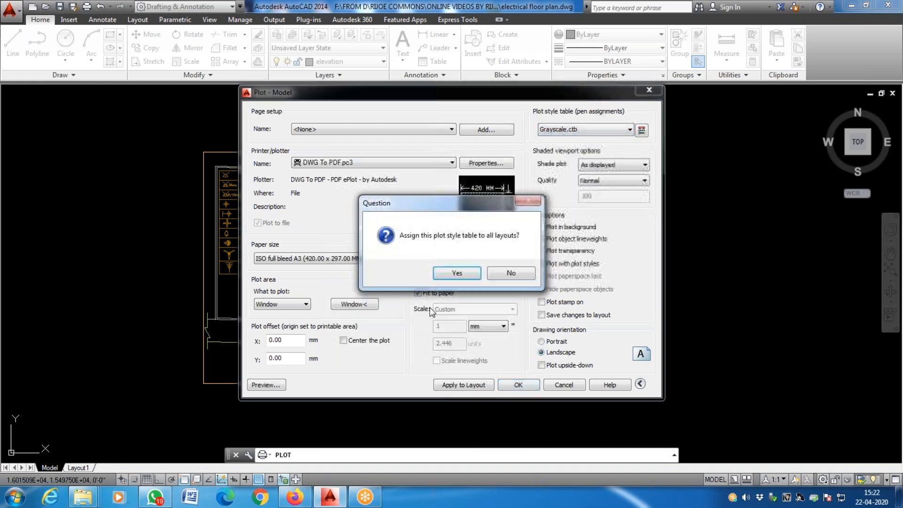
left_click(448, 274)
left_click(270, 383)
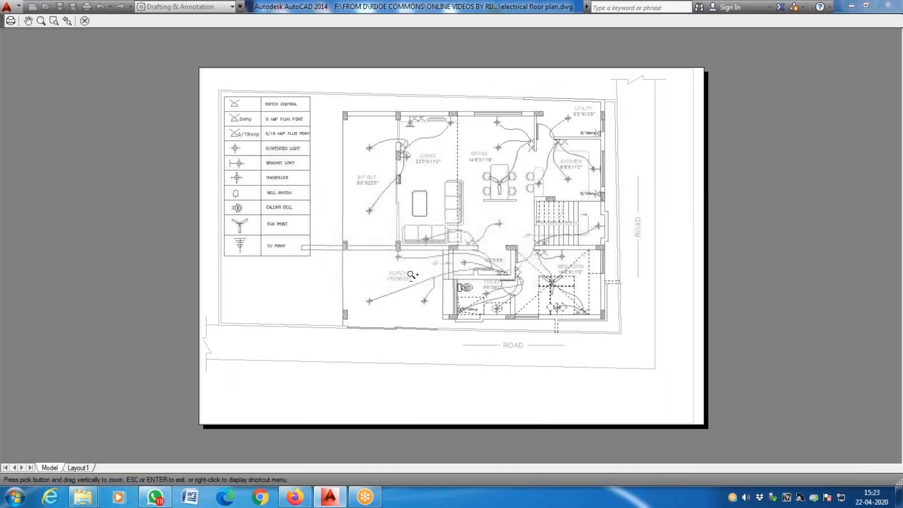
scroll(423, 230, "up", 5)
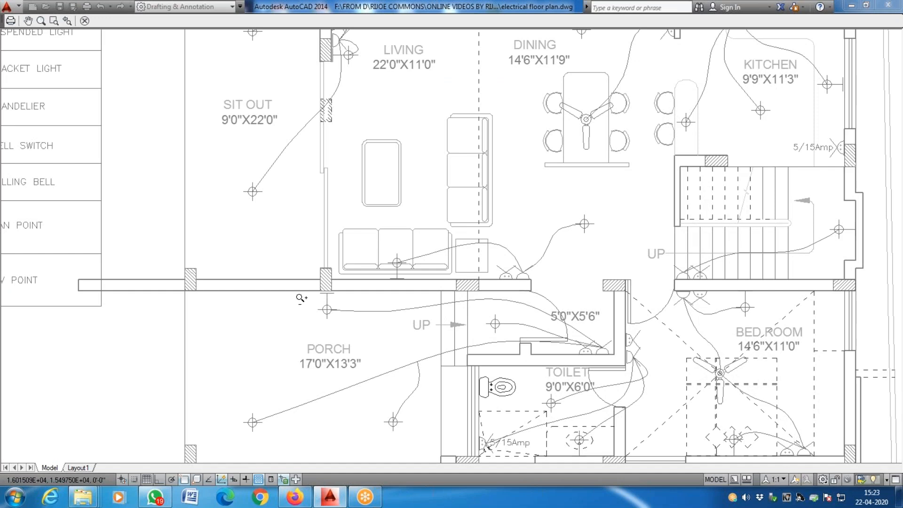
scroll(298, 301, "down", 5)
scroll(358, 226, "up", 2)
right_click(359, 227)
left_click(370, 233)
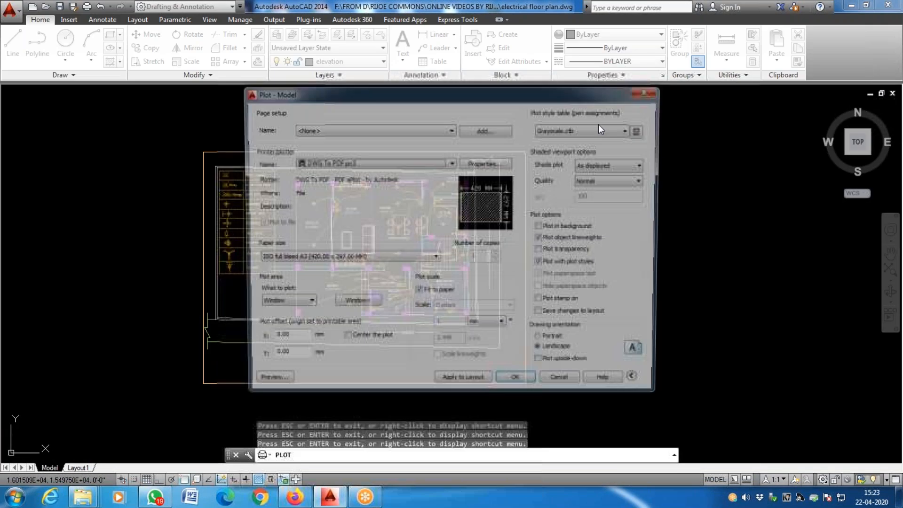
Step: Assign the monochrome.ctb plot style table to all layouts
left_click(586, 128)
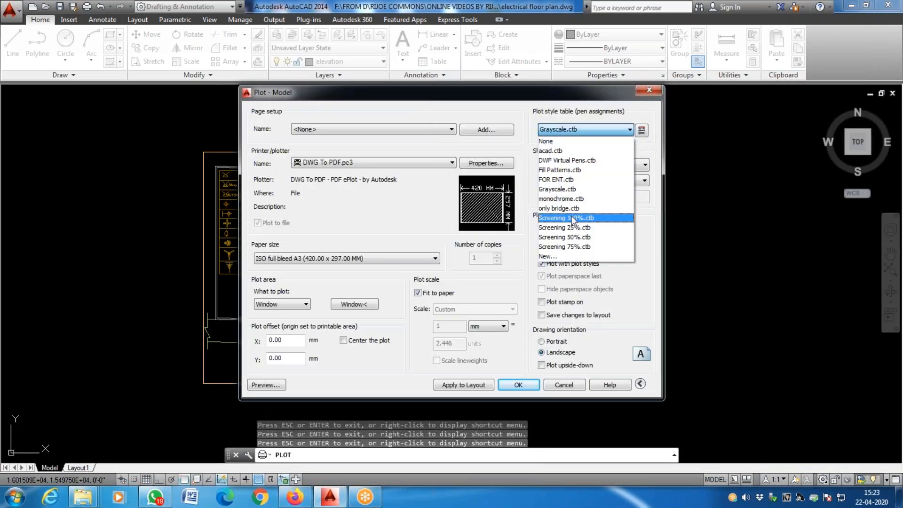
left_click(562, 198)
key("Return")
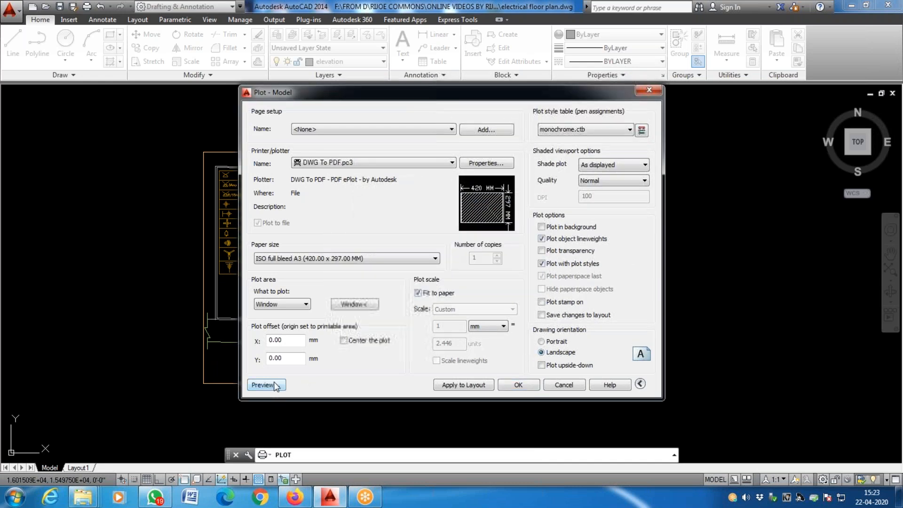
Step: Preview the monochrome plot and compare the line thickness of walls, furniture and wiring around the porch, living and dining areas
left_click(274, 383)
scroll(407, 243, "up", 4)
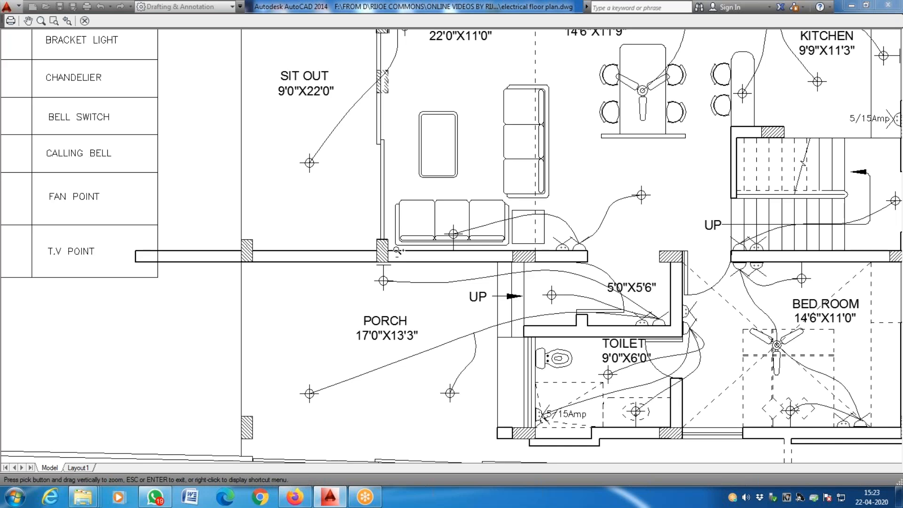
scroll(339, 257, "up", 4)
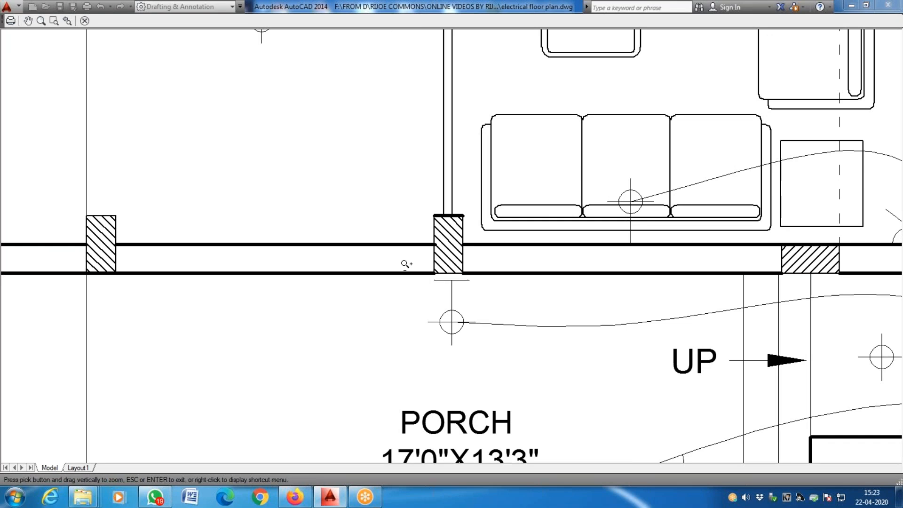
scroll(405, 264, "down", 8)
scroll(311, 127, "up", 5)
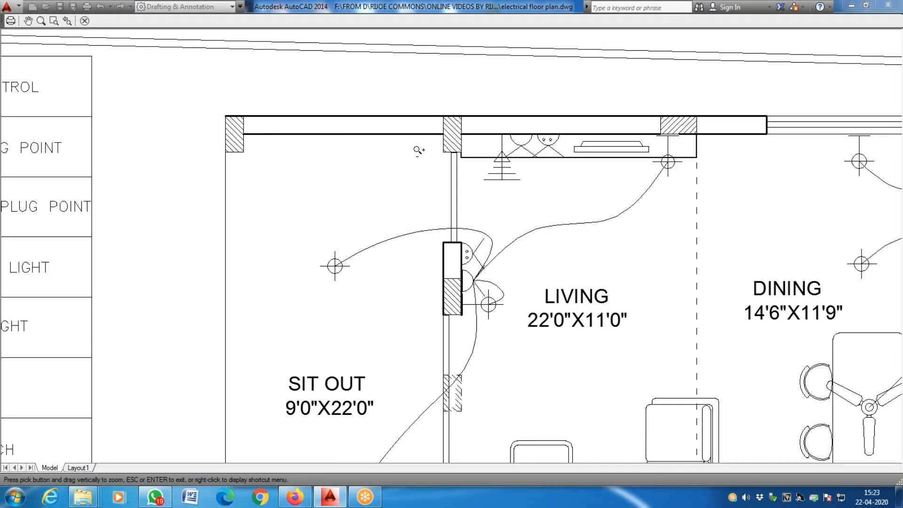
scroll(253, 128, "up", 4)
scroll(299, 90, "down", 8)
scroll(594, 104, "up", 6)
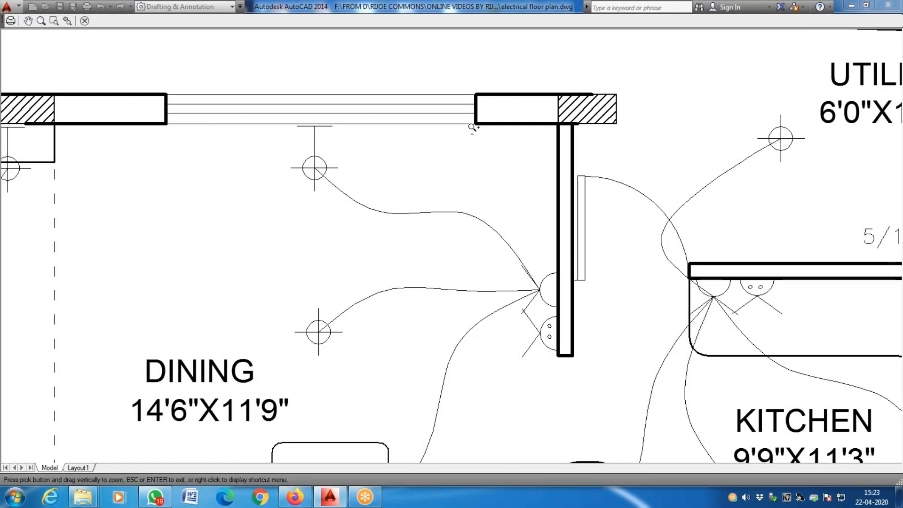
scroll(535, 167, "down", 6)
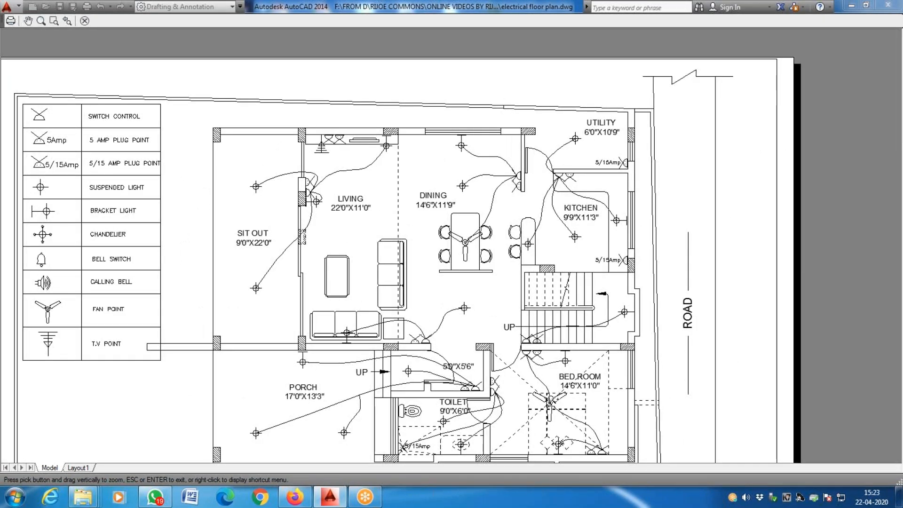
scroll(534, 396, "up", 4)
scroll(417, 254, "down", 4)
right_click(429, 252)
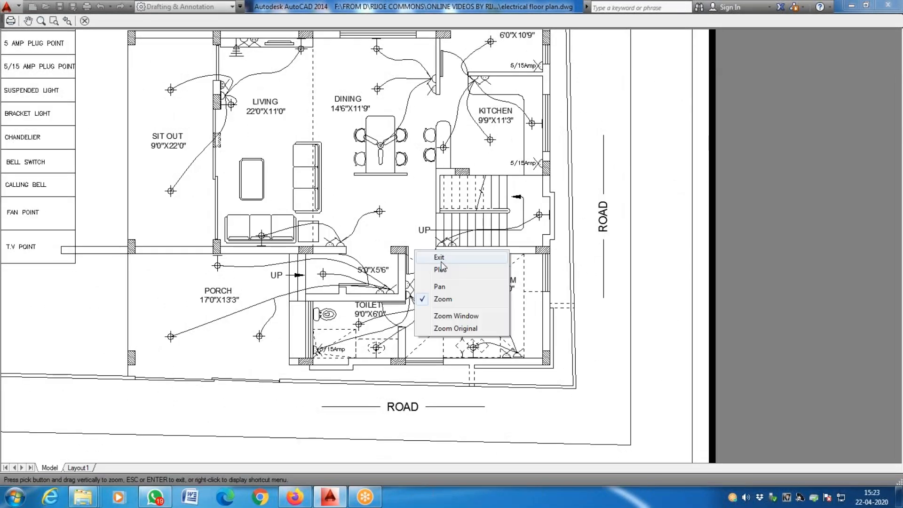
left_click(440, 259)
Step: Assign the acad.ctb plot style table to all layouts
left_click(584, 129)
left_click(583, 146)
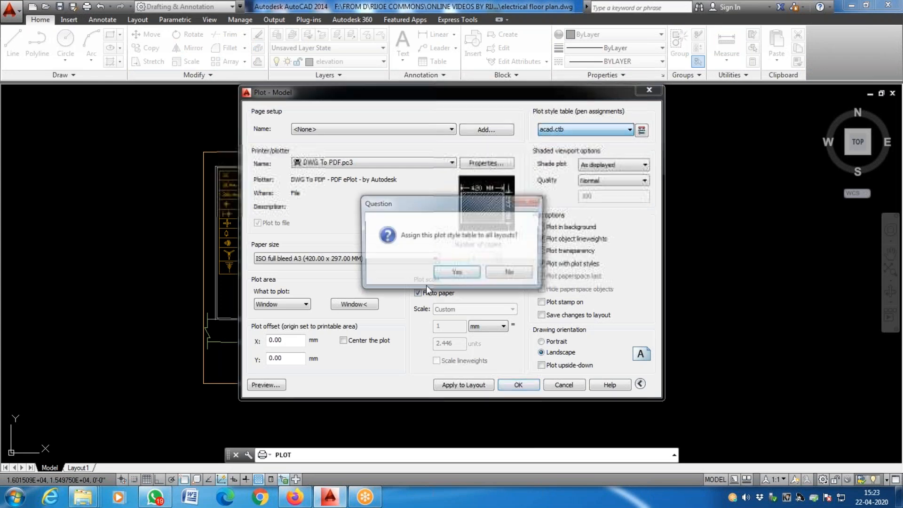
key("Return")
Step: Preview the colour plot to examine wall and wiring lineweights near the sit-out and living room, and cancel the plot
left_click(263, 385)
scroll(412, 258, "up", 8)
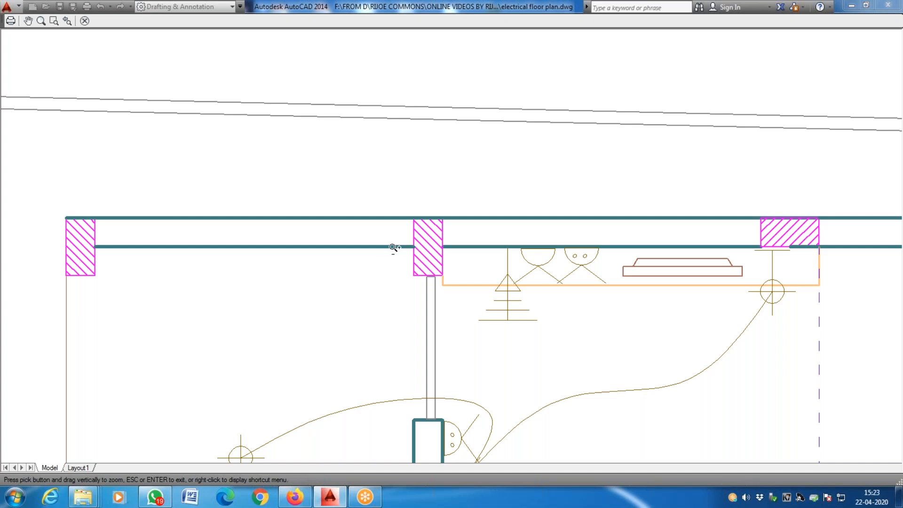
scroll(395, 264, "down", 2)
scroll(398, 351, "up", 4)
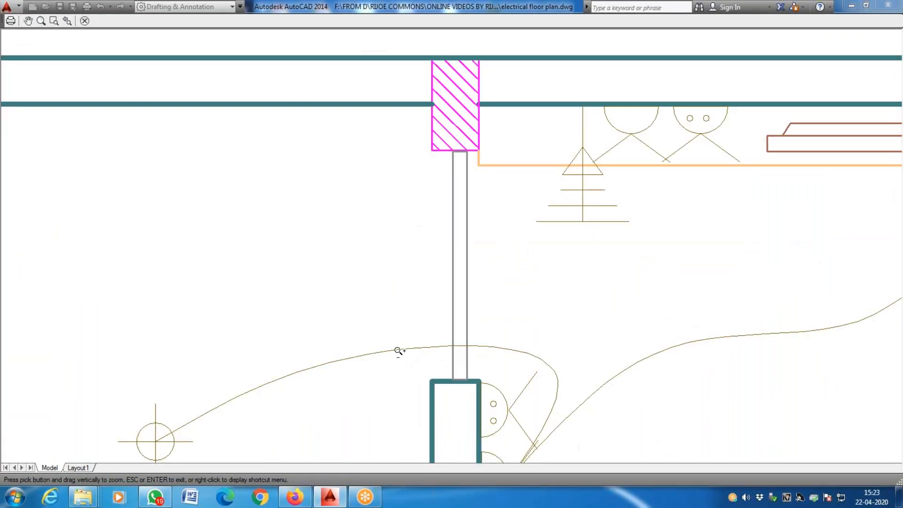
scroll(420, 348, "down", 2)
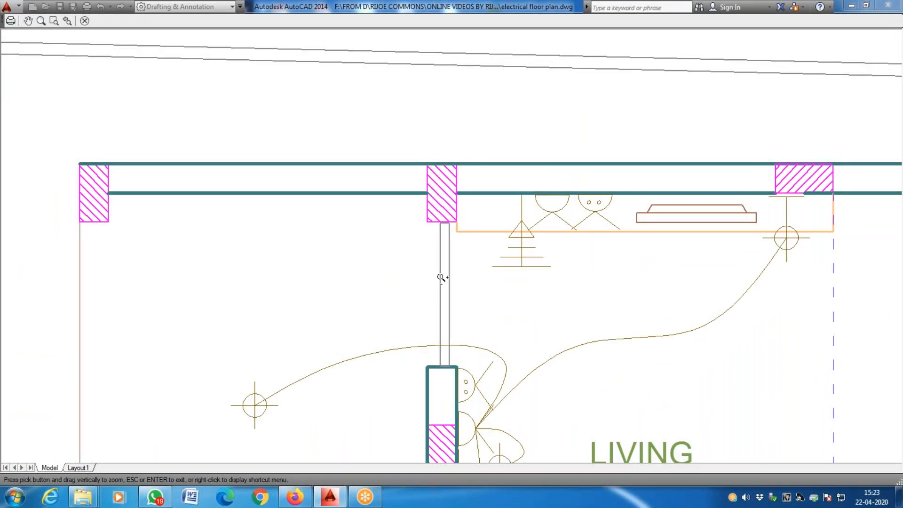
scroll(443, 274, "down", 6)
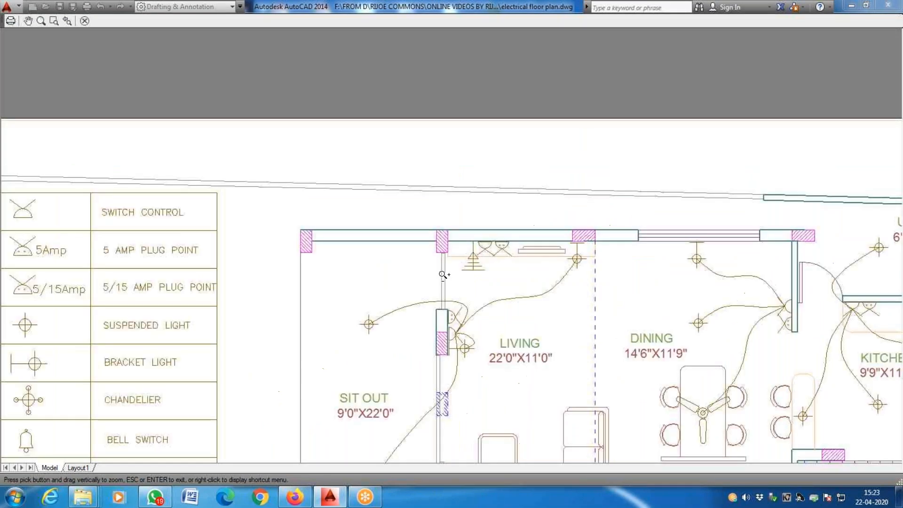
right_click(442, 274)
left_click(466, 279)
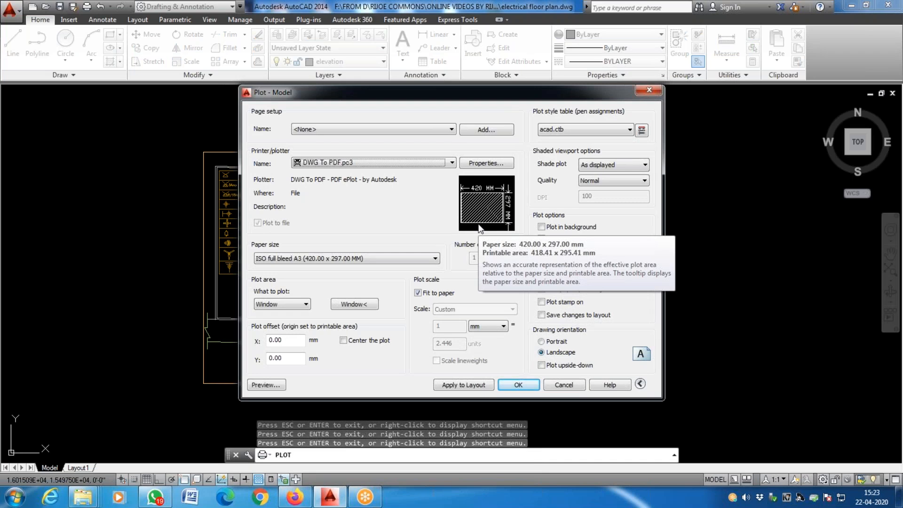
key("Escape")
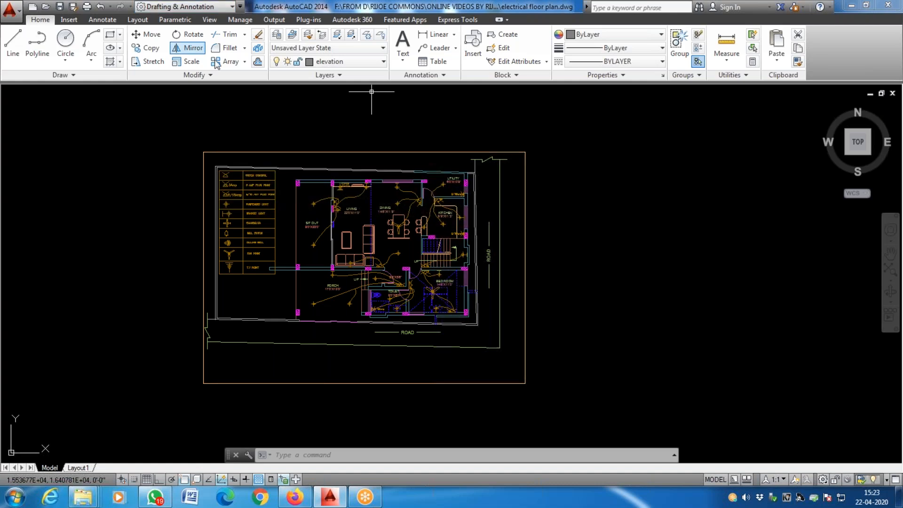
Step: Show the layer list with the Elect layer selected, bring the lineweight and plot settings into view, and enlarge the list
left_click(277, 35)
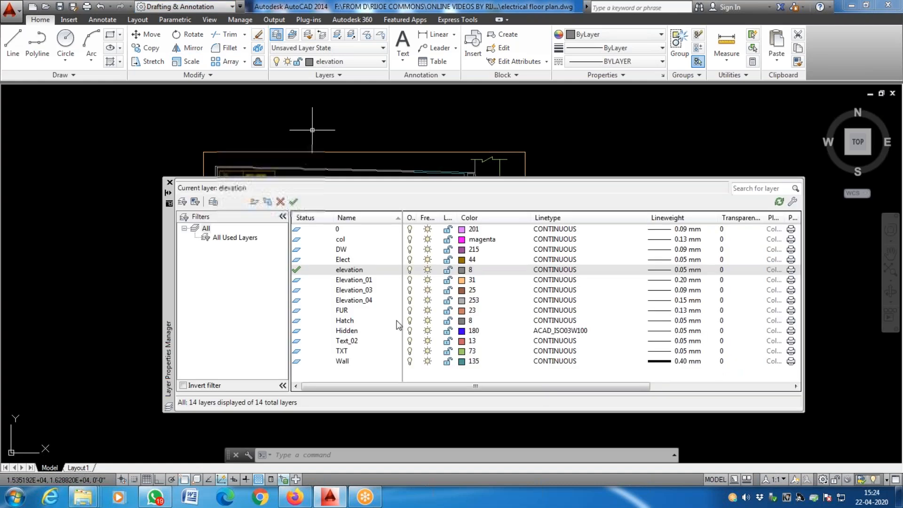
left_click(360, 260)
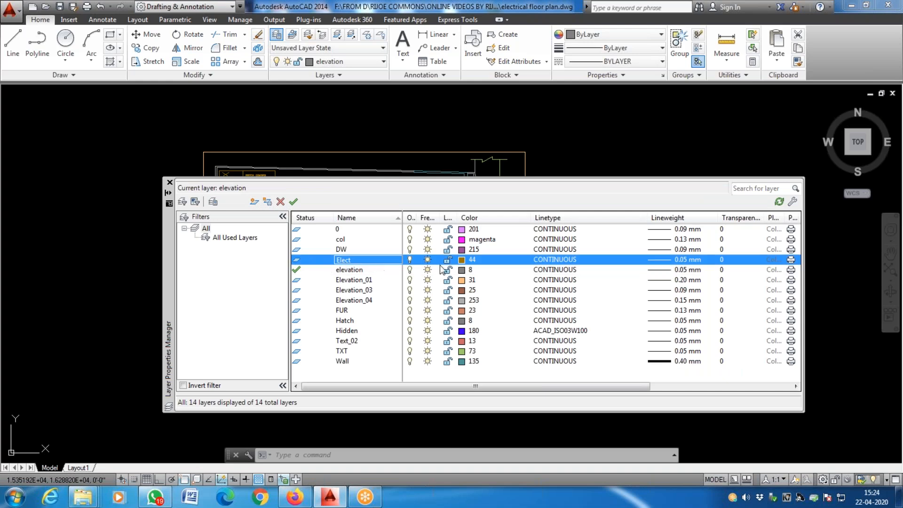
left_click_drag(594, 388, 636, 387)
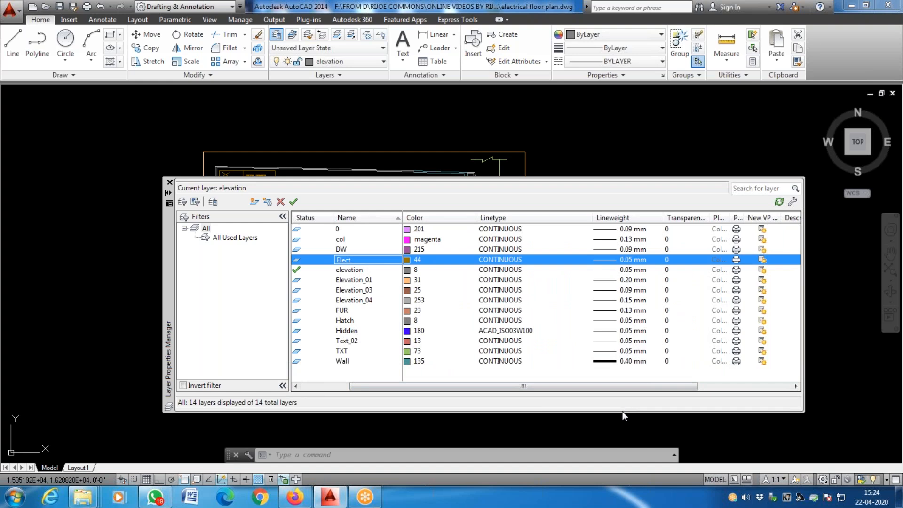
left_click_drag(622, 412, 625, 432)
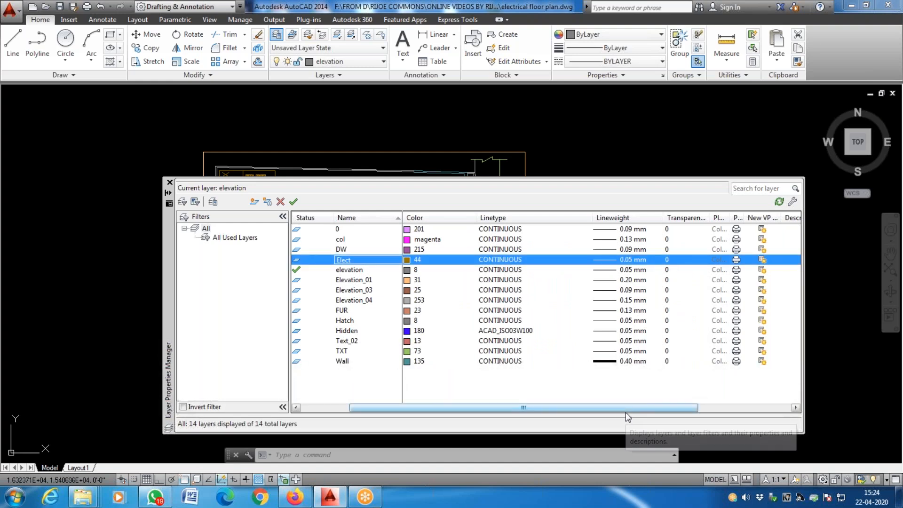
Step: Compare the colours, linetypes and lineweights of the layers, and close the layer list
left_click_drag(624, 408, 591, 408)
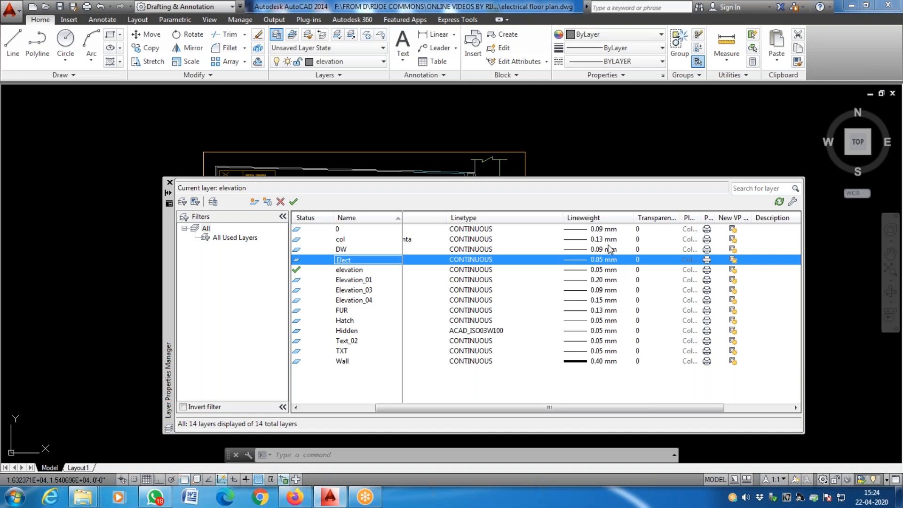
left_click_drag(581, 409, 530, 408)
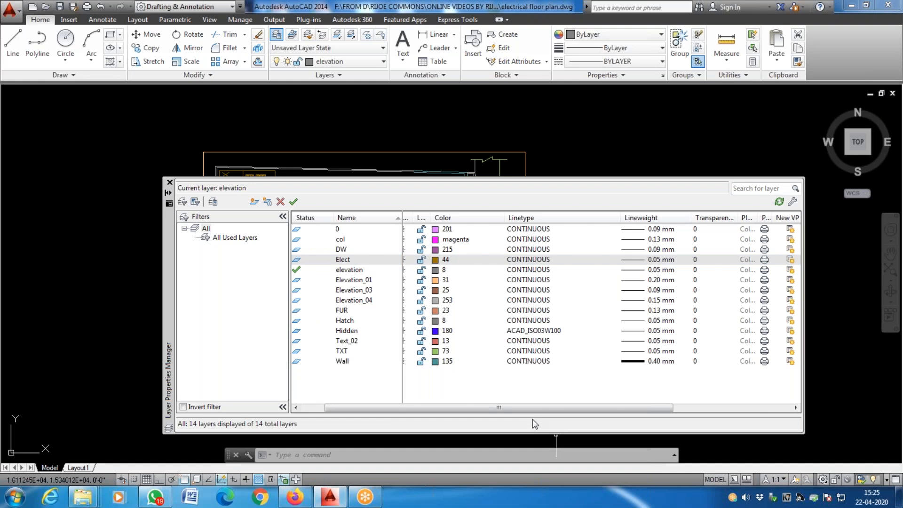
left_click(170, 183)
Step: Start a plot of the model and window the plot area around the floor plan's outer border
key("ctrl+p")
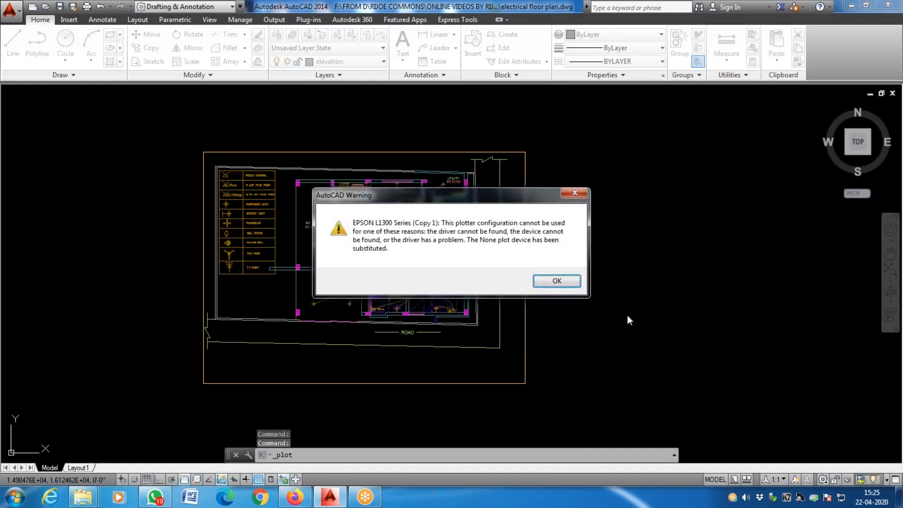
left_click(554, 280)
left_click(419, 128)
left_click(400, 168)
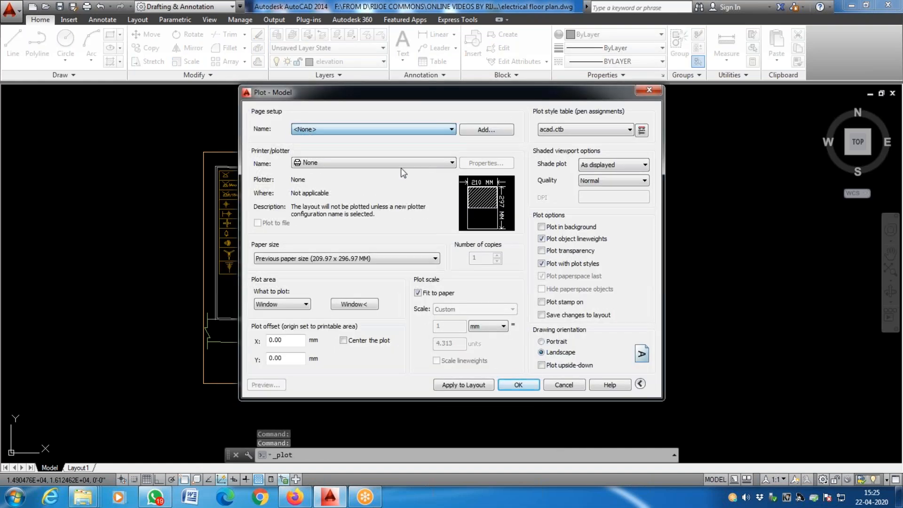
left_click(375, 304)
left_click(202, 153)
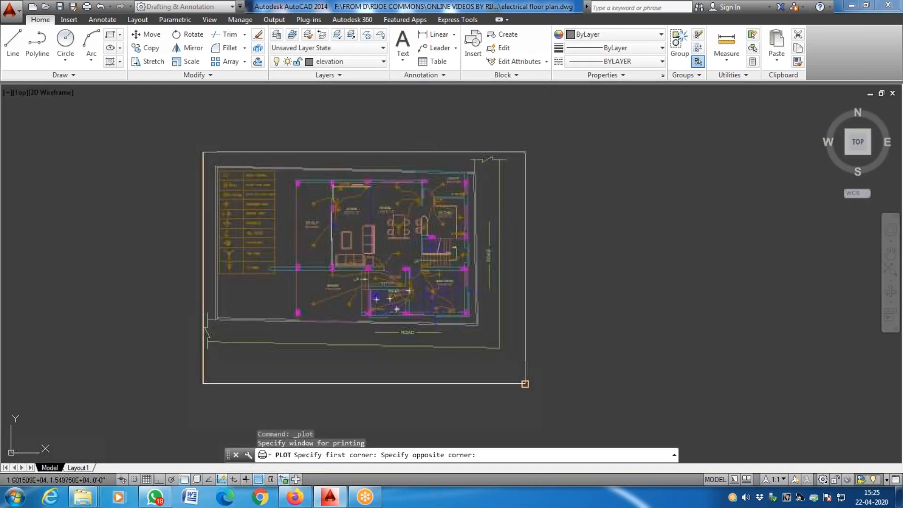
left_click(524, 382)
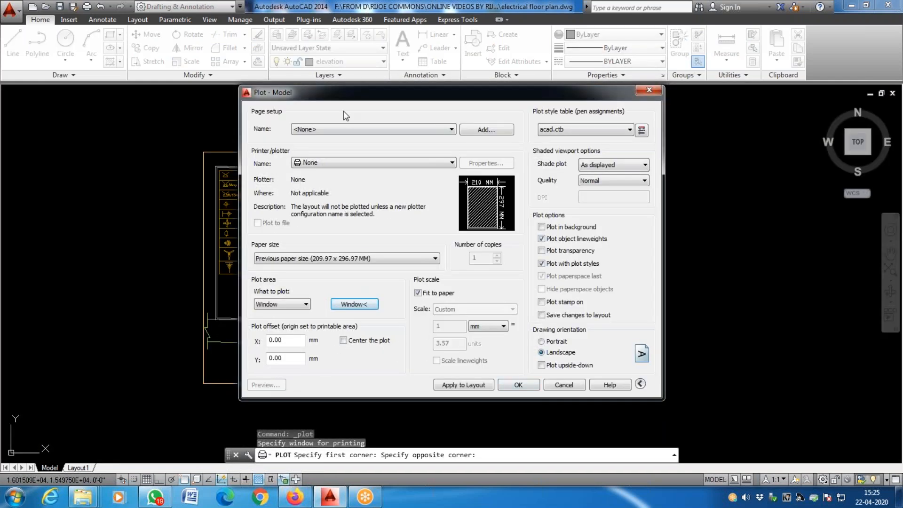
Step: Set the plotter to DWG To PDF.pc3 and the paper size to ISO full bleed A3 (420.00 x 297.00 MM)
left_click(351, 162)
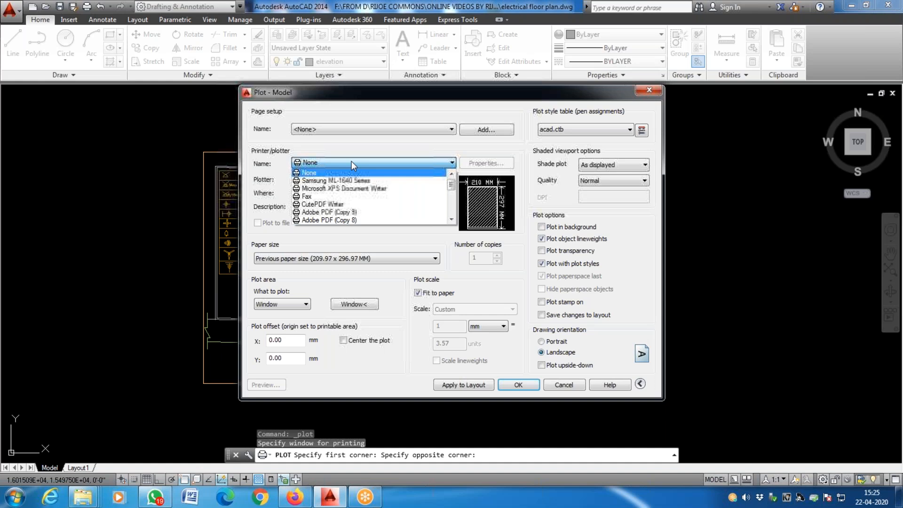
scroll(360, 210, "down", 4)
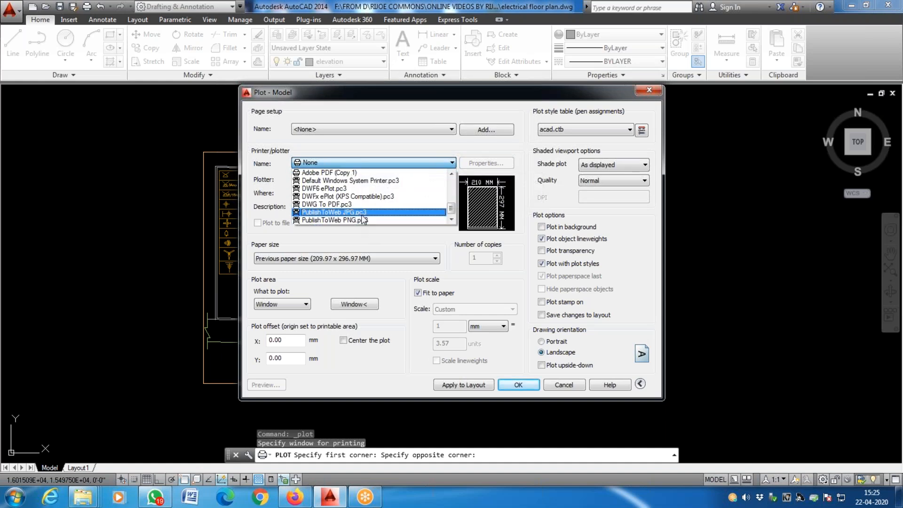
left_click(361, 204)
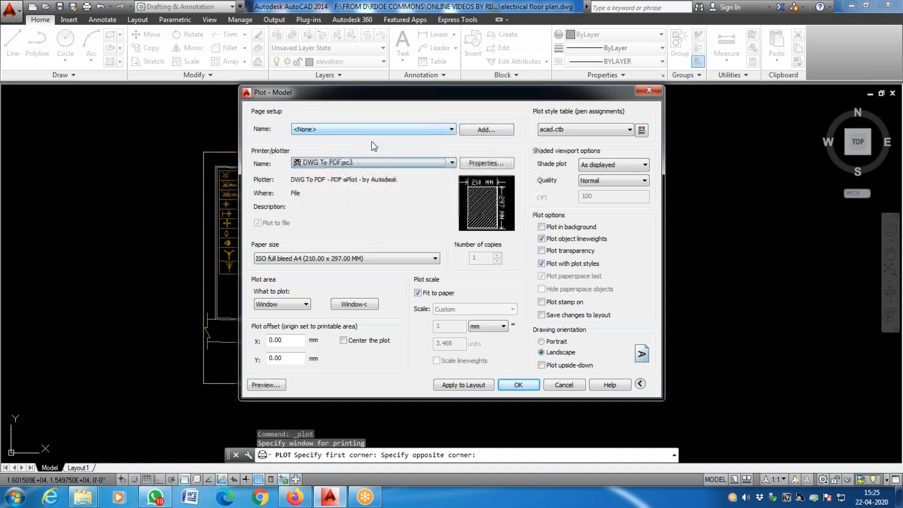
left_click(370, 258)
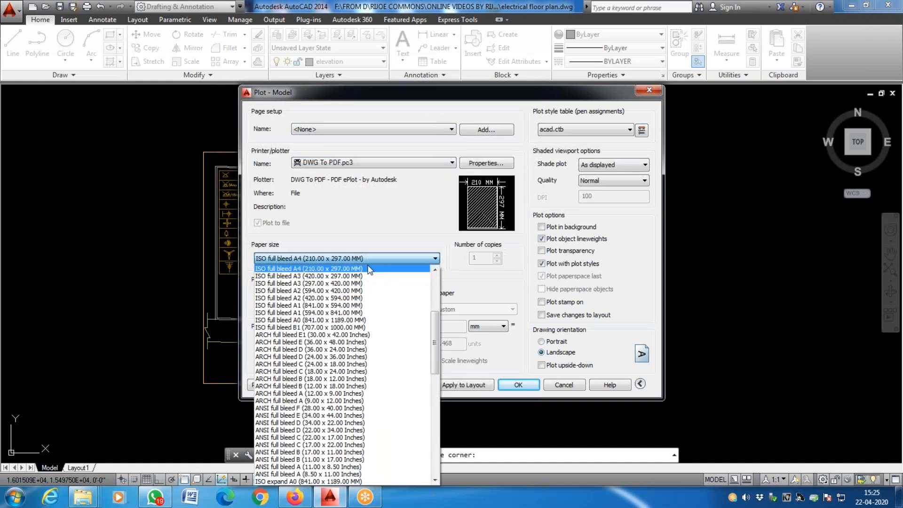
scroll(360, 277, "up", 1)
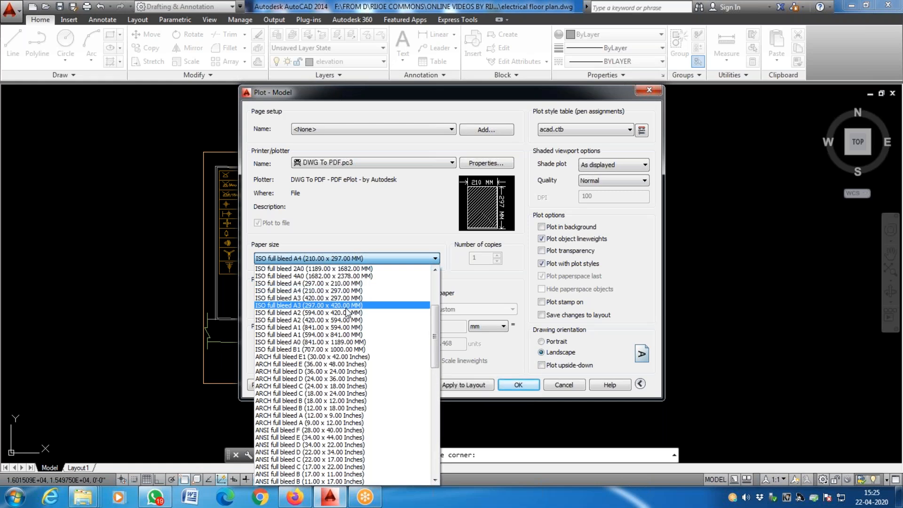
left_click(339, 297)
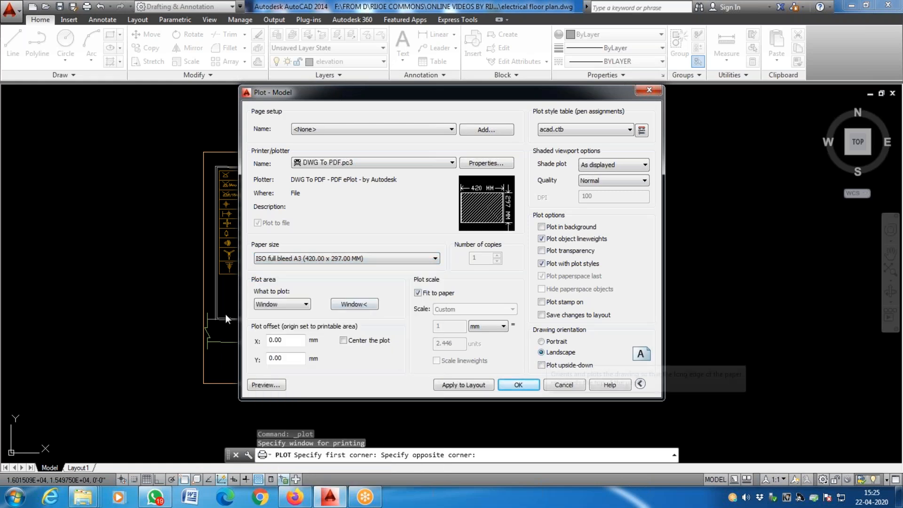
Step: Re-pick the plot window around the outer border, preview the colour plot to inspect the rooms and wiring, and exit the preview
left_click(333, 304)
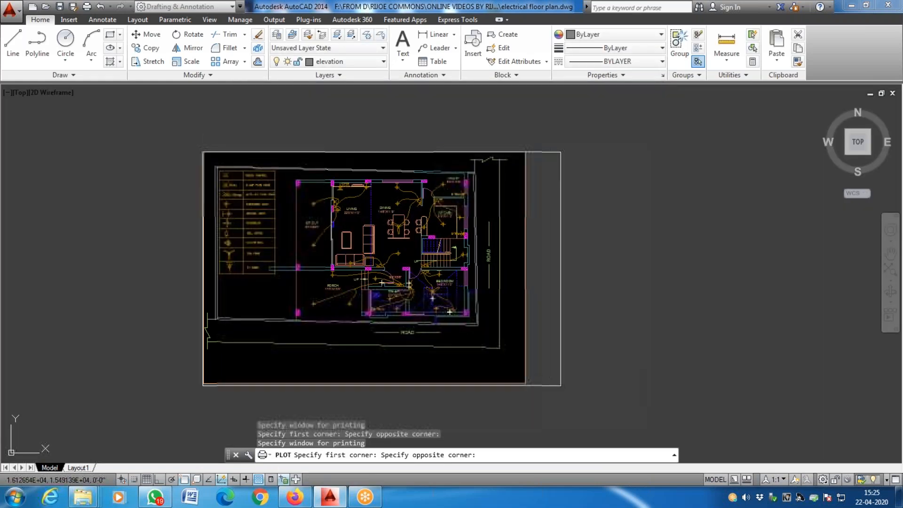
left_click(524, 380)
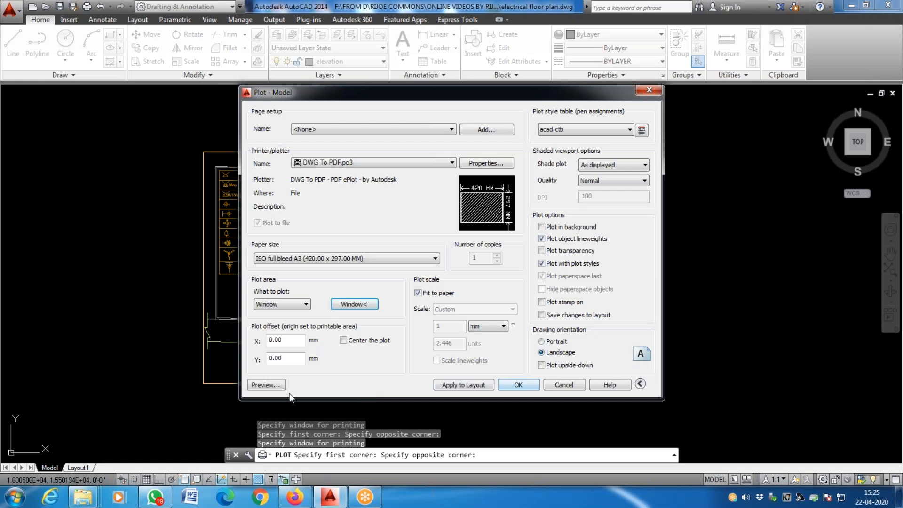
left_click(266, 385)
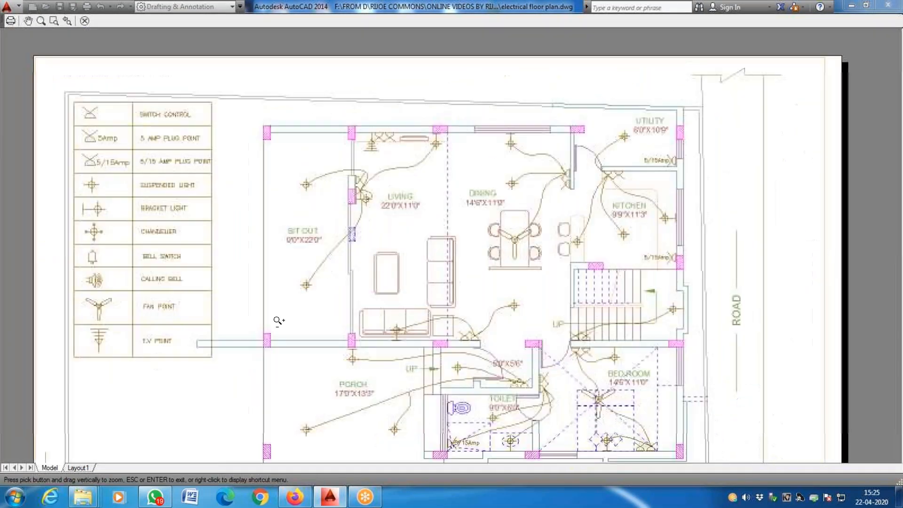
scroll(204, 267, "down", 4)
scroll(295, 402, "up", 4)
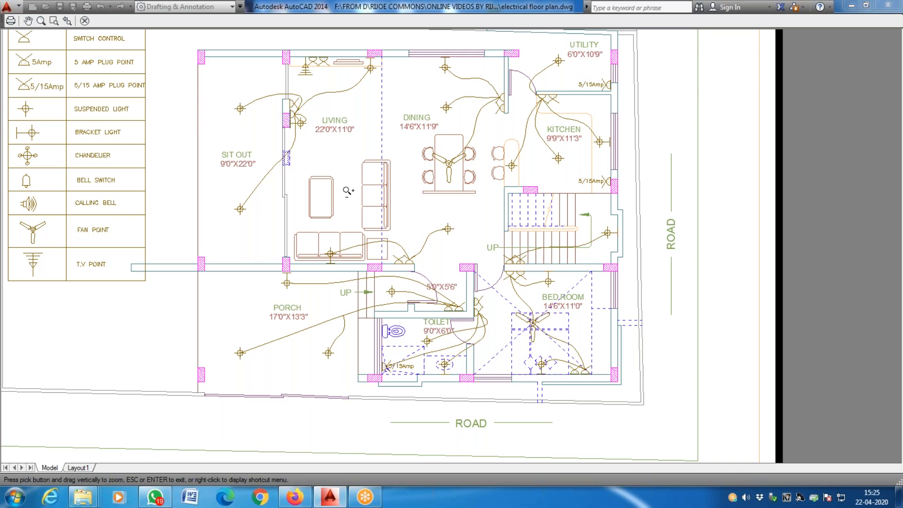
right_click(425, 147)
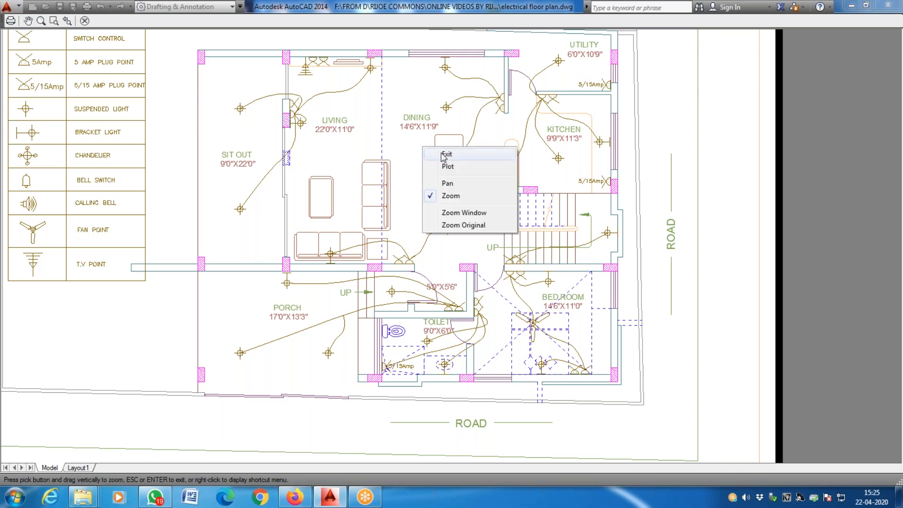
left_click(445, 154)
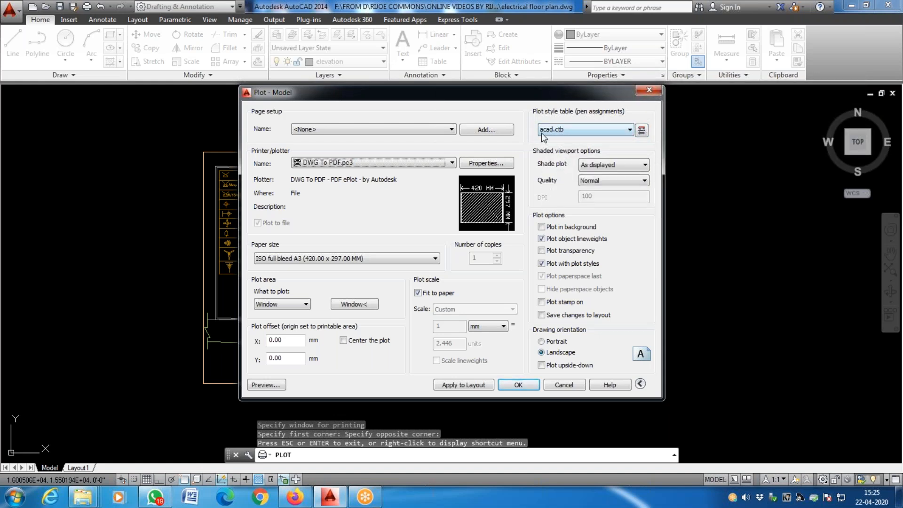
Step: Examine the colour styles and properties of the acad.ctb plot style table and the list of available tables
left_click(641, 131)
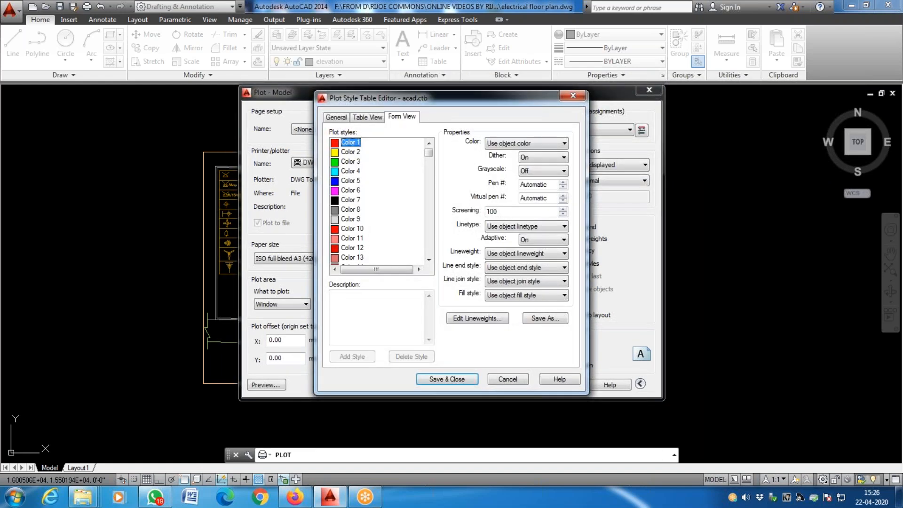
key("Return")
left_click(630, 129)
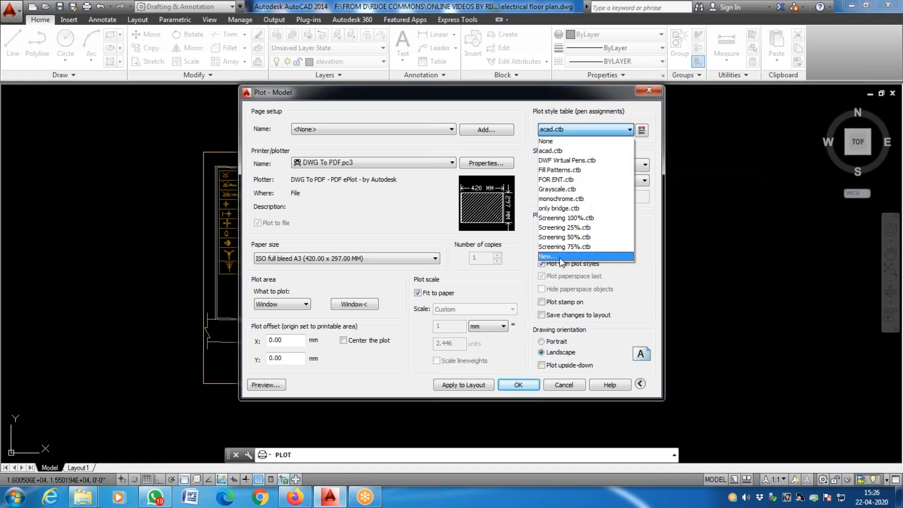
left_click(612, 149)
Step: Set up a new color-dependent plot style table from scratch with the file name ELECTRICAL
left_click(601, 133)
left_click(555, 256)
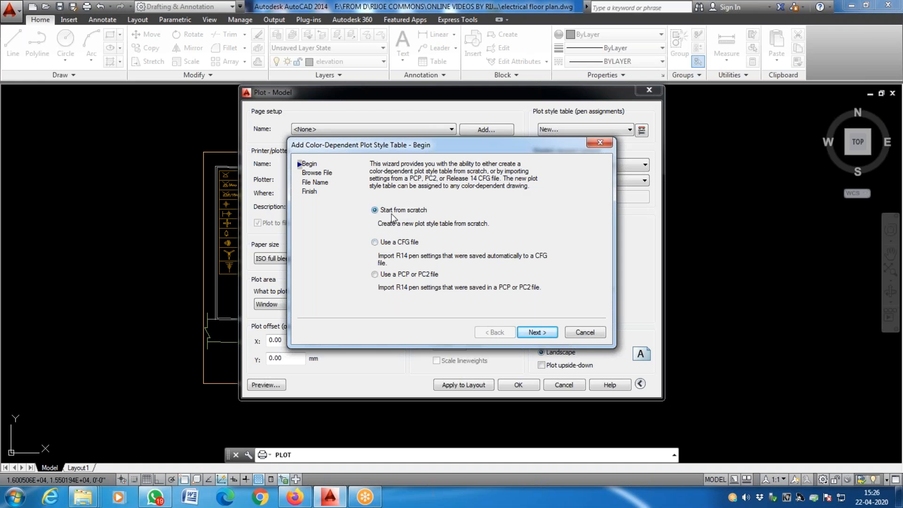
left_click(536, 332)
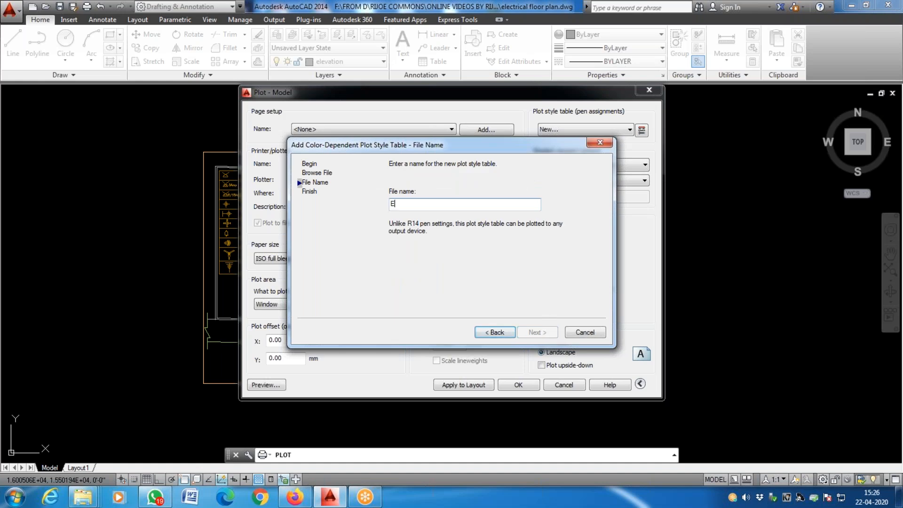
type("ECTRICAL")
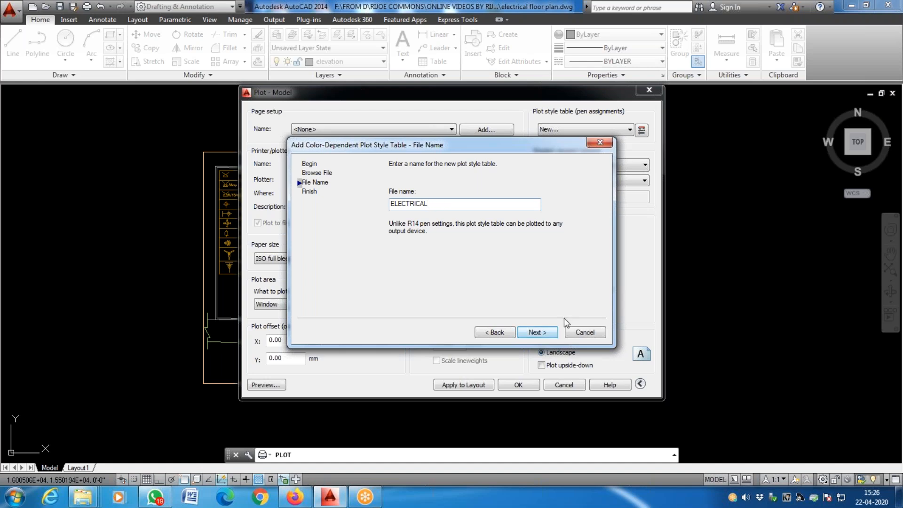
left_click(540, 333)
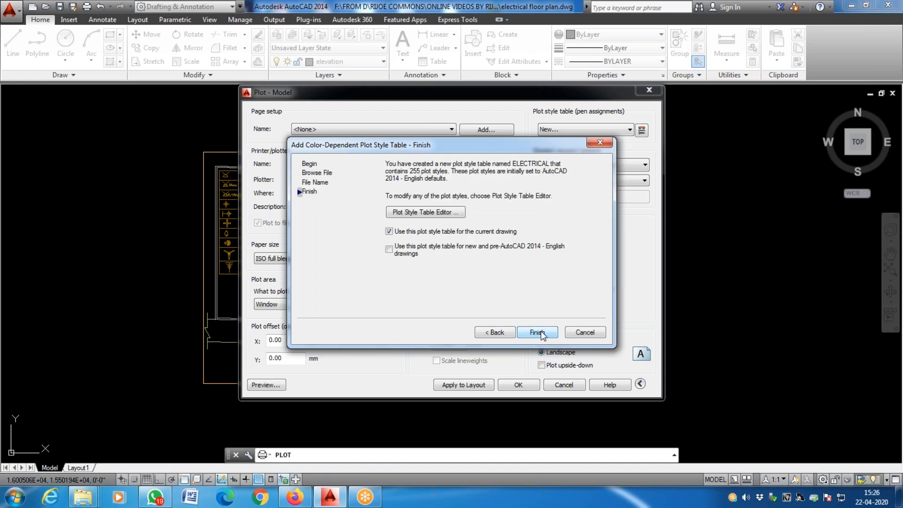
left_click(512, 335)
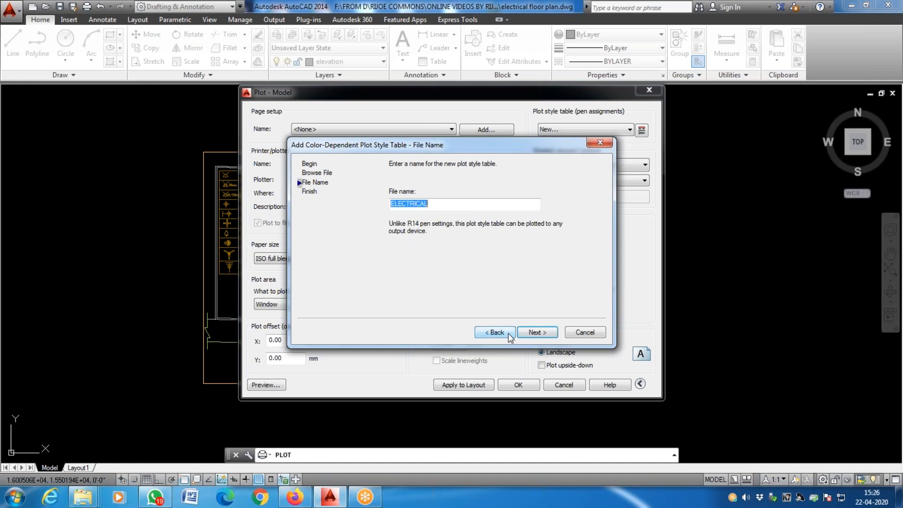
left_click(545, 333)
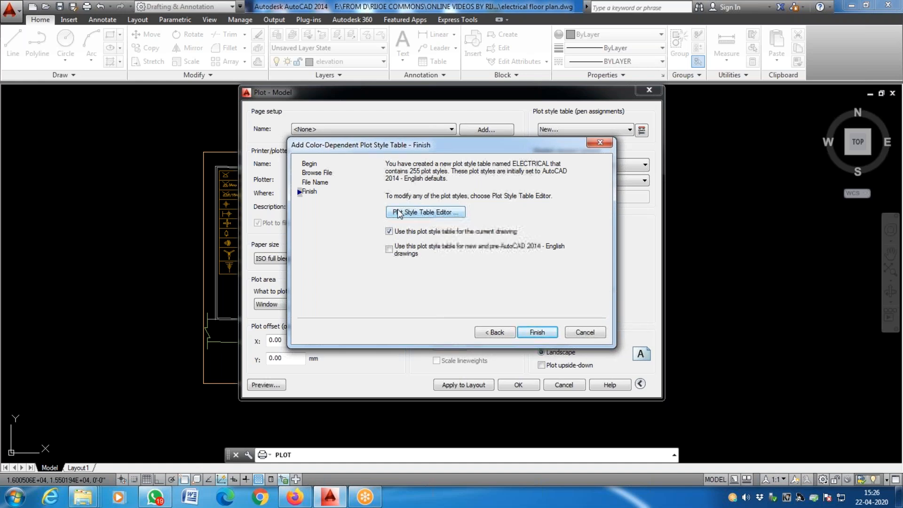
Step: Look through the plot styles up to Color 255 in the ELECTRICAL.ctb editor and close it without changes
left_click(420, 212)
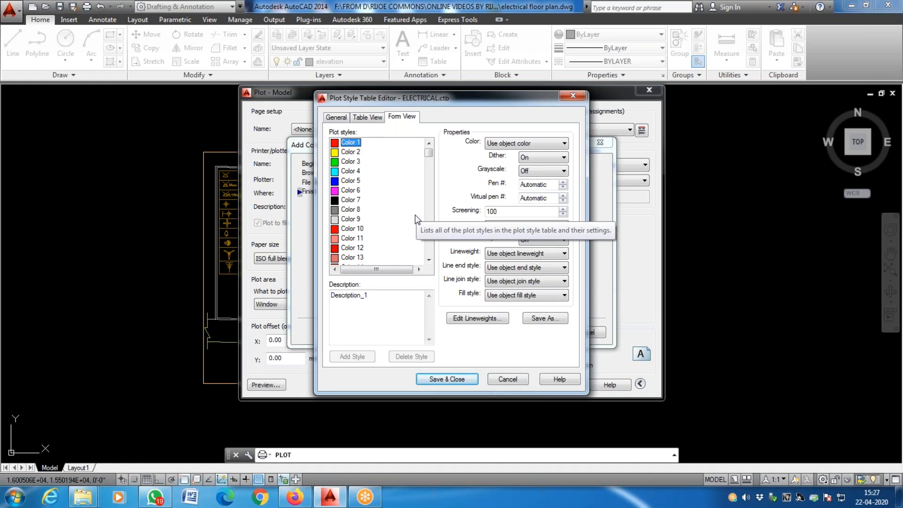
scroll(379, 216, "down", 20)
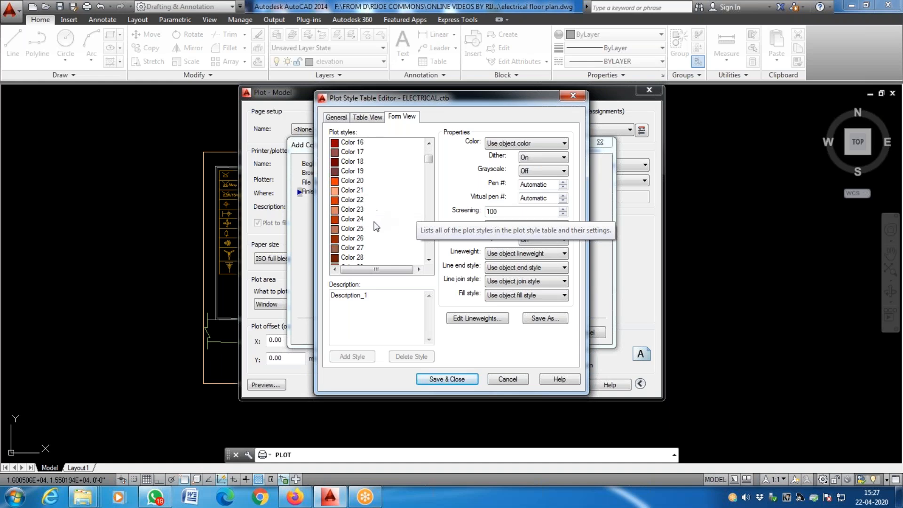
left_click_drag(429, 181, 436, 244)
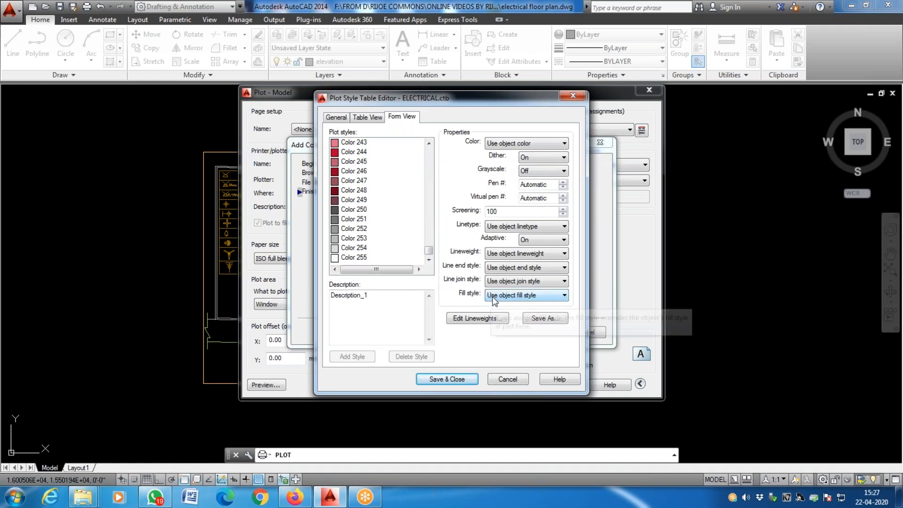
key("Escape")
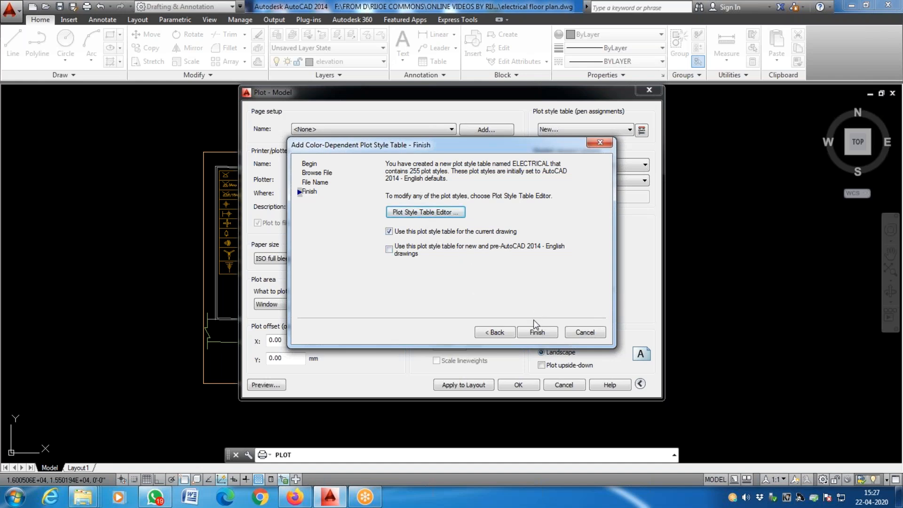
Step: Finish the new table for the current drawing and select ELECTRICAL.ctb without assigning it to all layouts
left_click(538, 333)
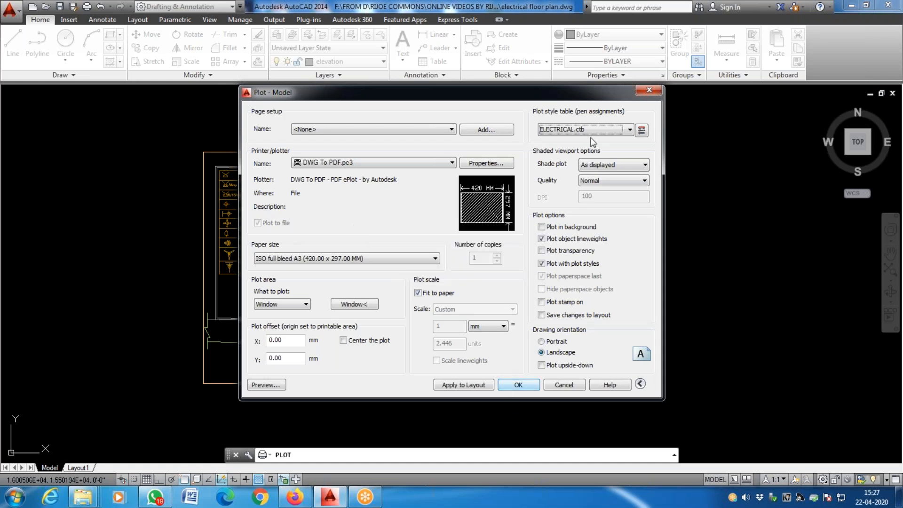
left_click(620, 134)
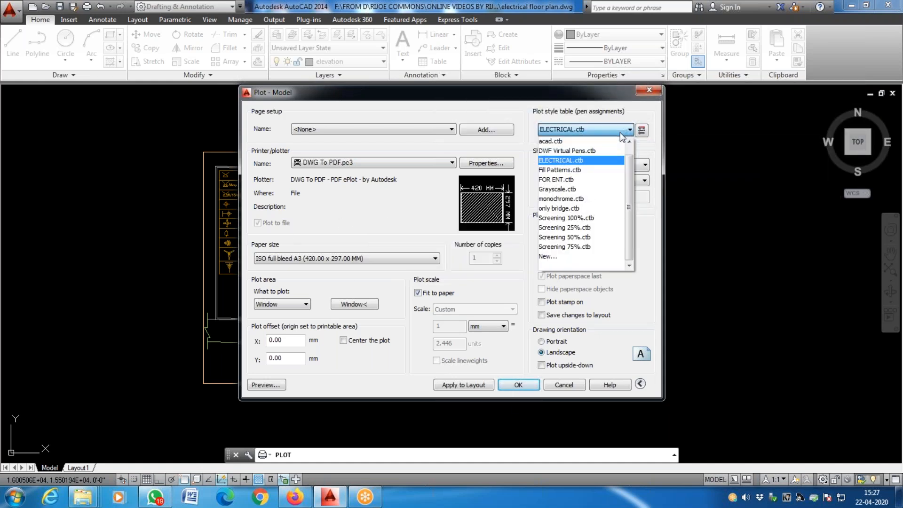
left_click(586, 162)
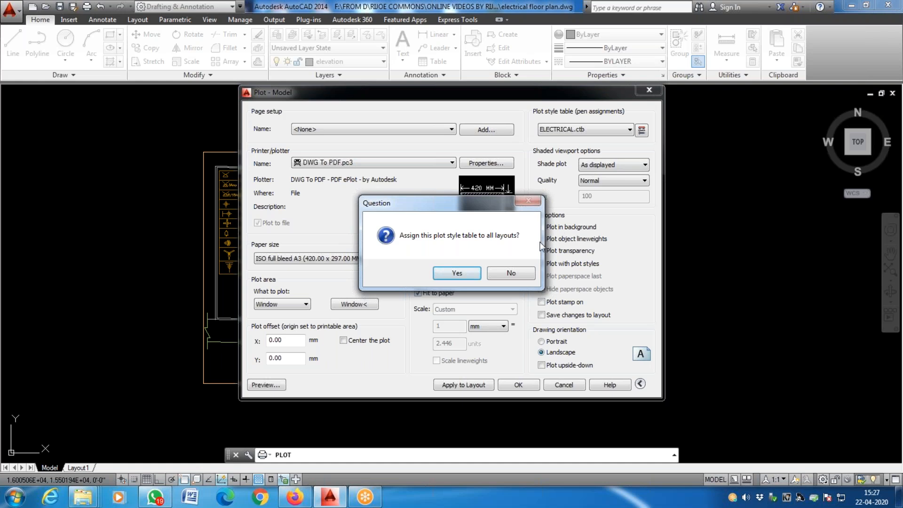
left_click(511, 274)
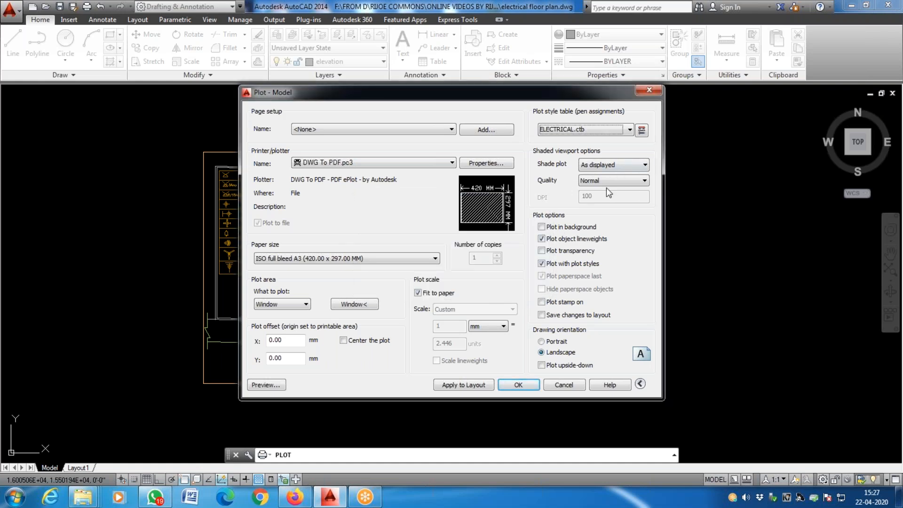
Step: Preview the plot with the ELECTRICAL.ctb plot styles applied and exit the preview
left_click(266, 385)
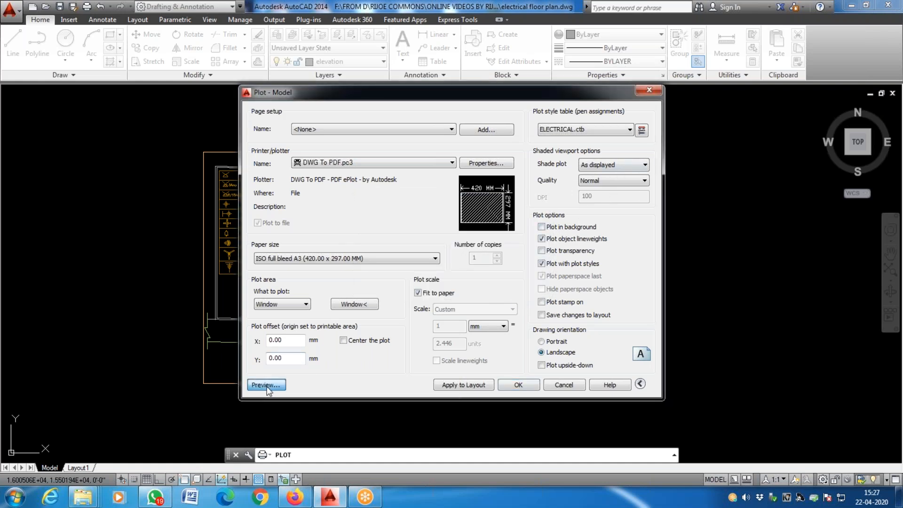
right_click(441, 252)
left_click(449, 257)
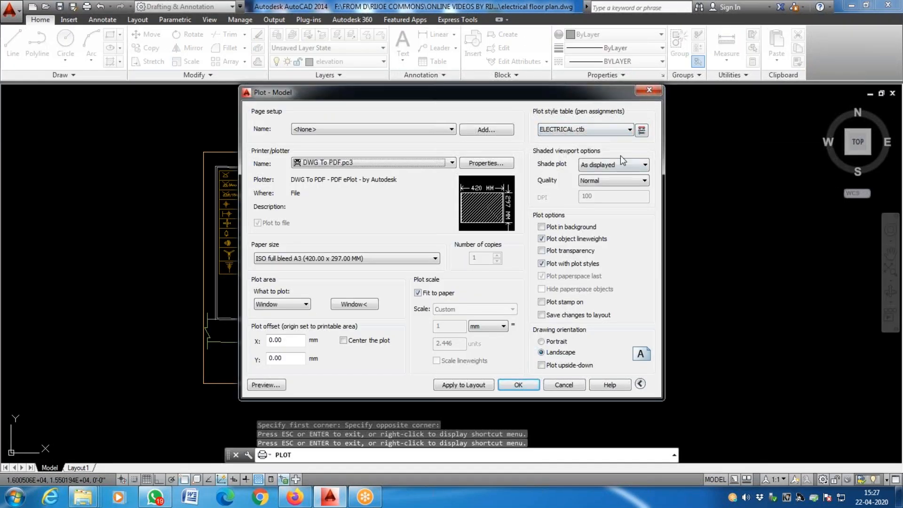
Step: Look at the ELECTRICAL.ctb plot styles in the table editor, closing it and the plot setup without plotting
left_click(642, 129)
left_click(576, 98)
left_click(610, 133)
left_click(610, 133)
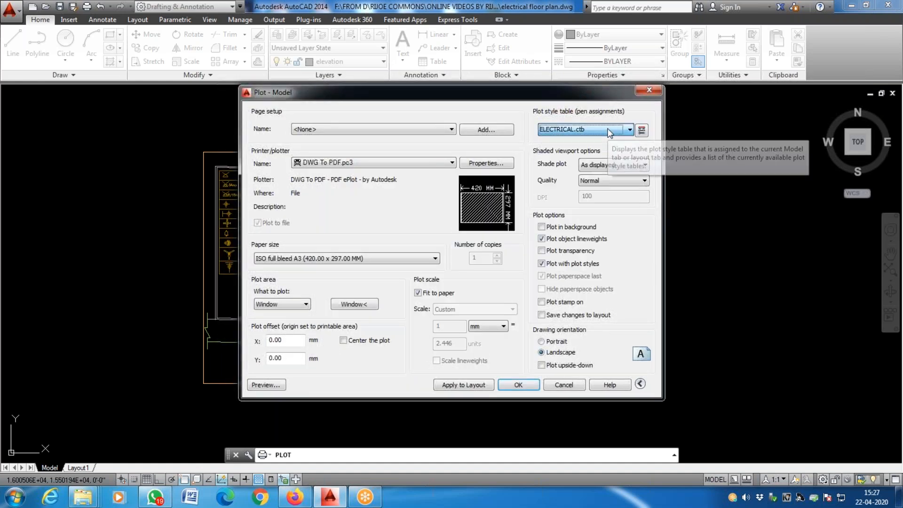
left_click(642, 130)
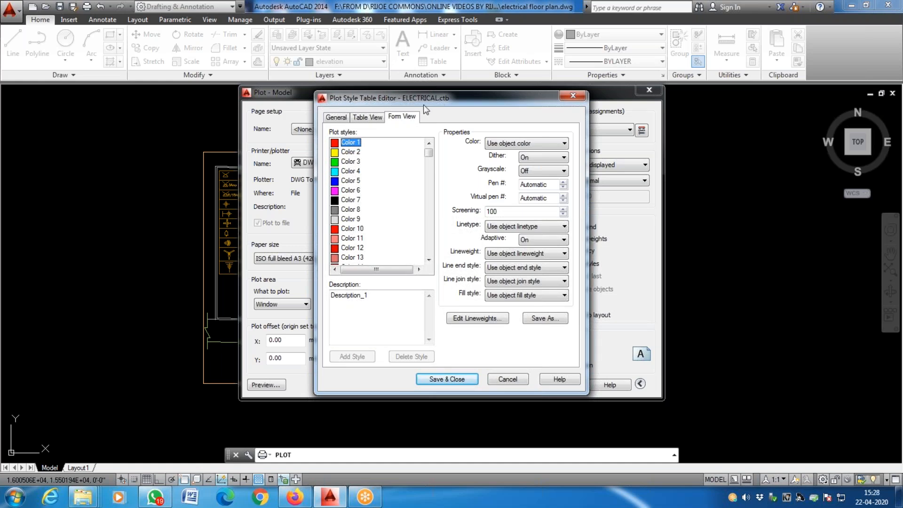
key("Escape")
key("Escape")
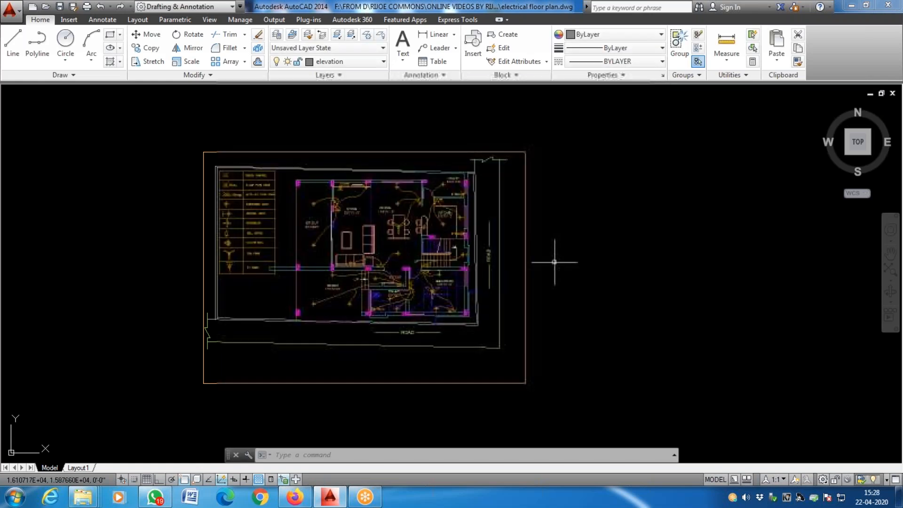
Step: Check the colour number assigned to the Elect layer in the layer properties and close them
type("L")
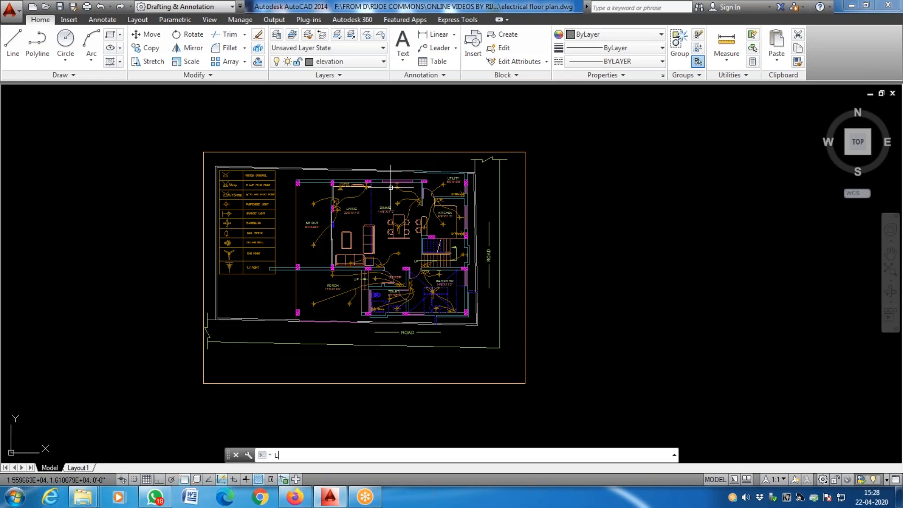
type("A")
key("Return")
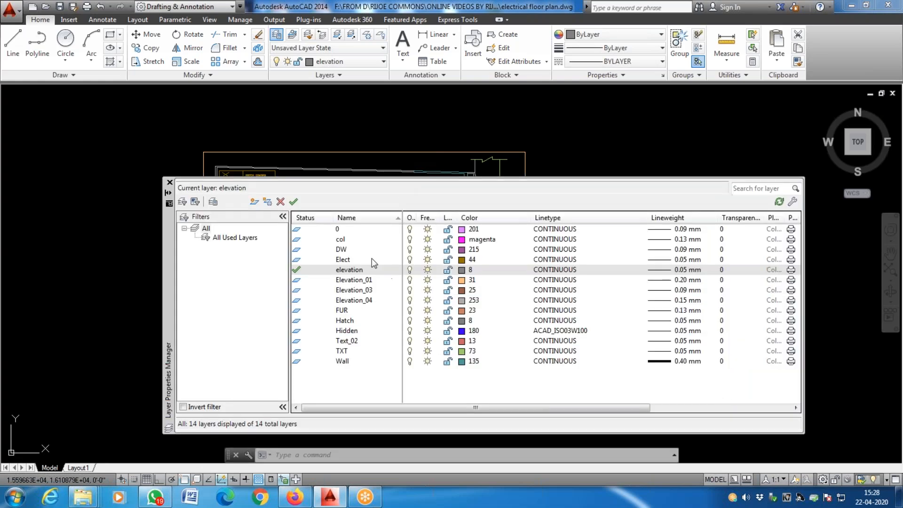
left_click(375, 261)
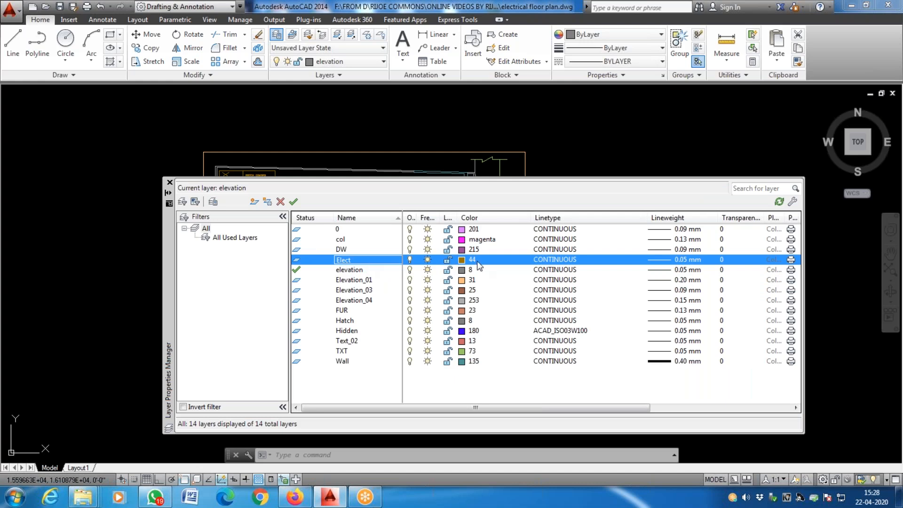
left_click(170, 182)
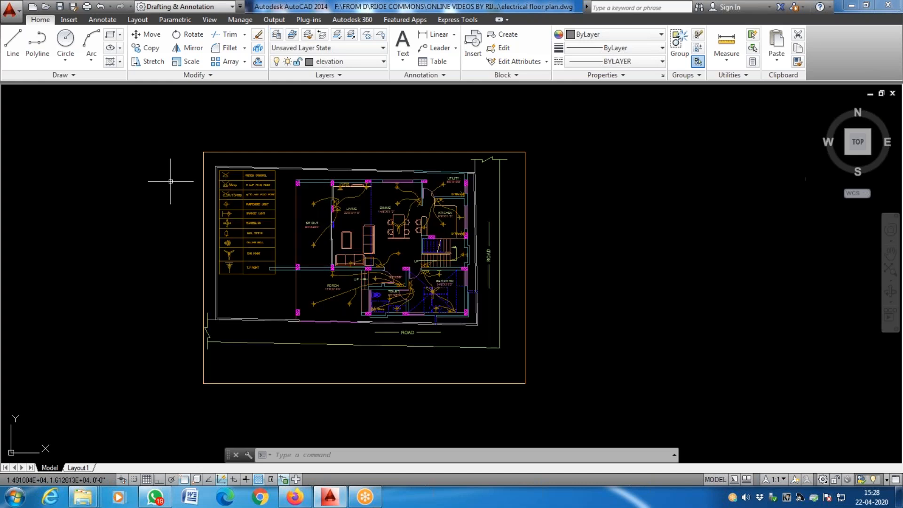
Step: Start a new plot of the drawing and reuse the <Previous plot> page setup
key("ctrl+p")
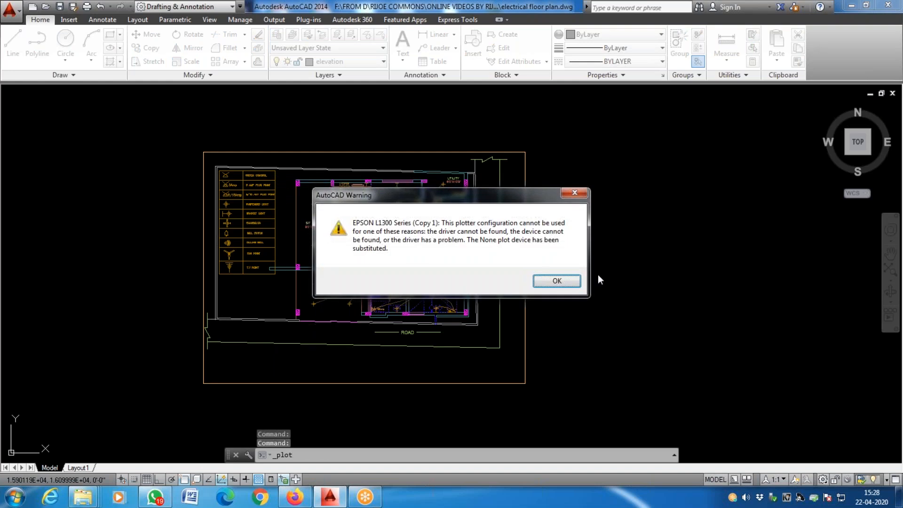
left_click(567, 282)
left_click(367, 131)
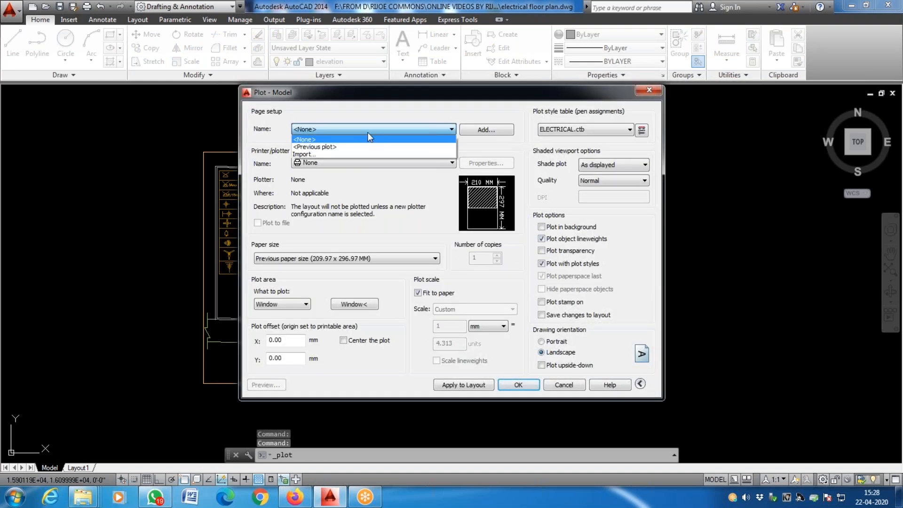
left_click(363, 146)
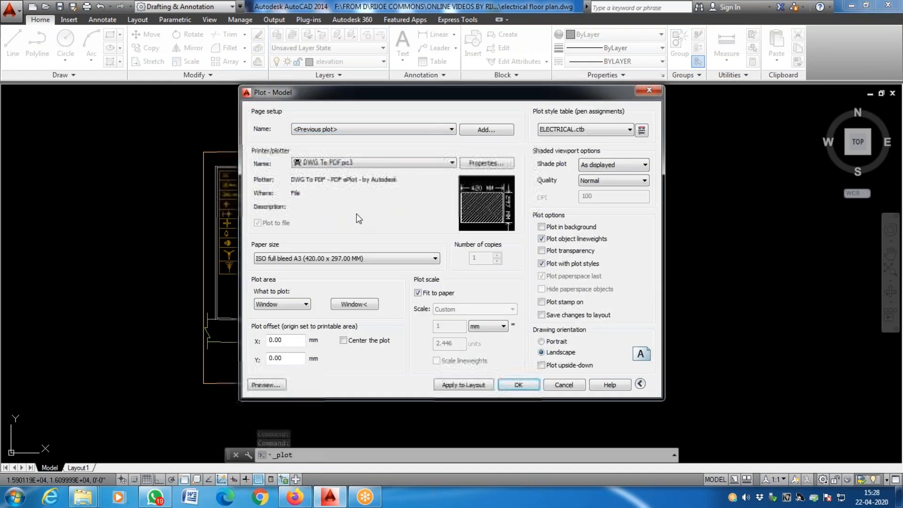
Step: Open ELECTRICAL.ctb for editing and set the Color 44 plot style's lineweight to 0.5000 mm
left_click(643, 133)
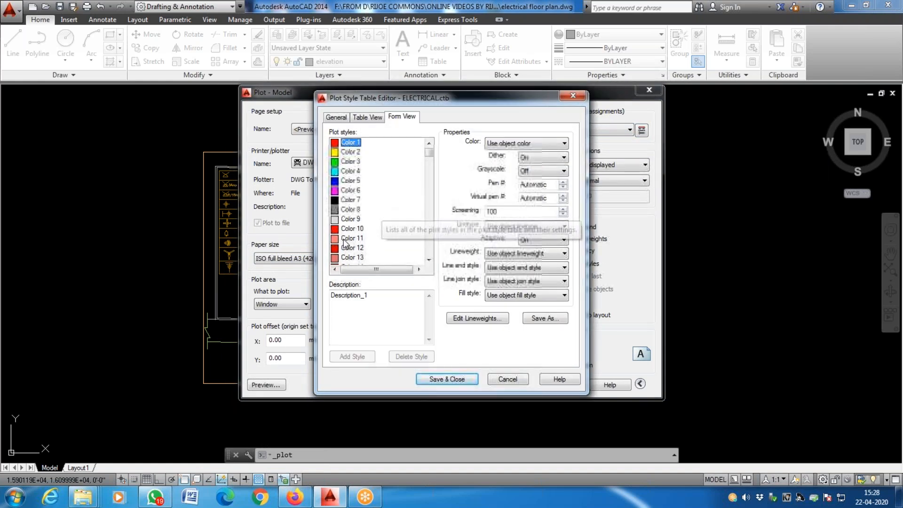
scroll(348, 245, "down", 13)
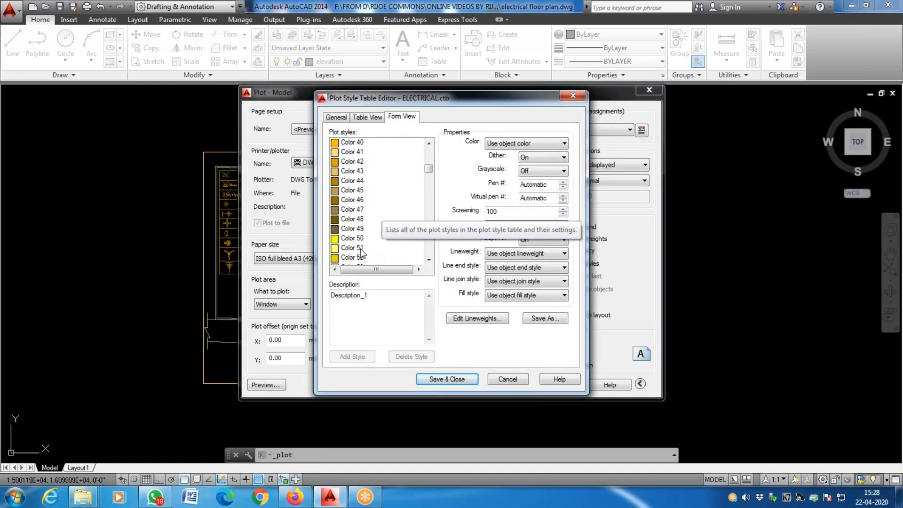
left_click(353, 182)
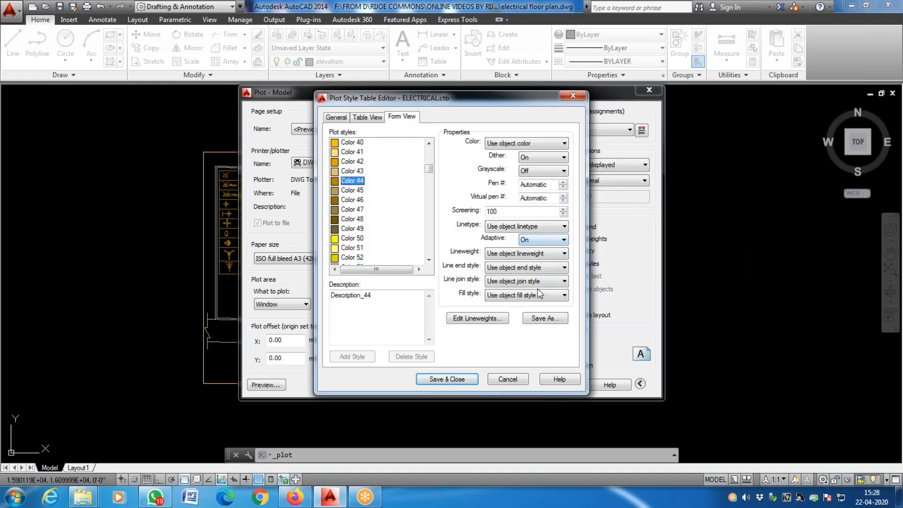
left_click(564, 254)
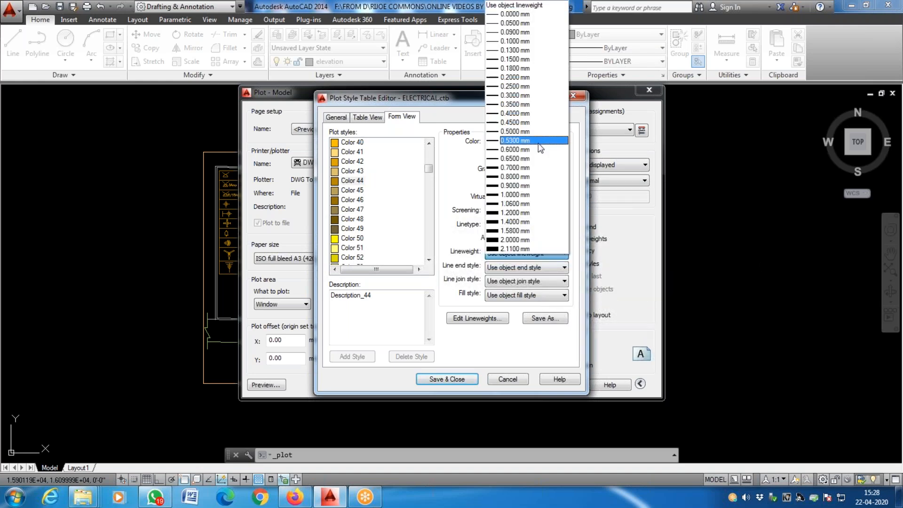
left_click(532, 131)
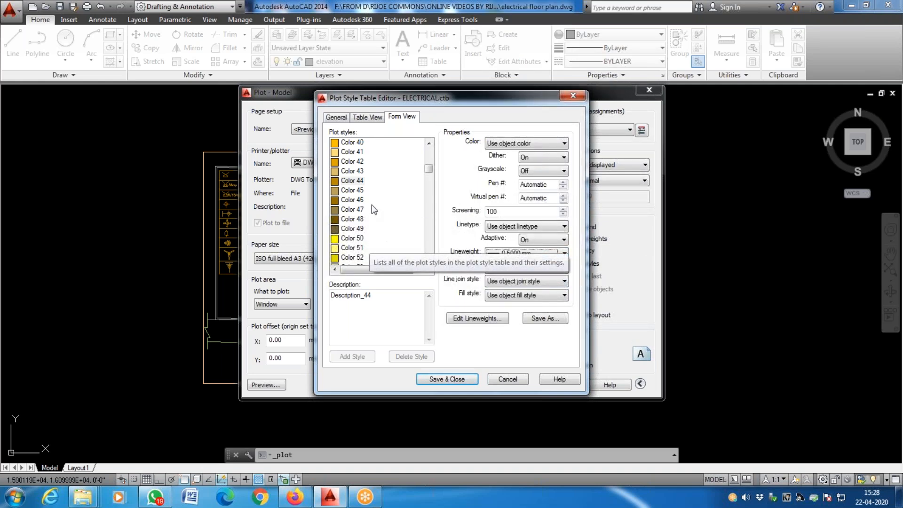
Step: Compare the lineweight setting of Color 44 with the neighbouring Color 43 and Color 45 plot styles
left_click(359, 181)
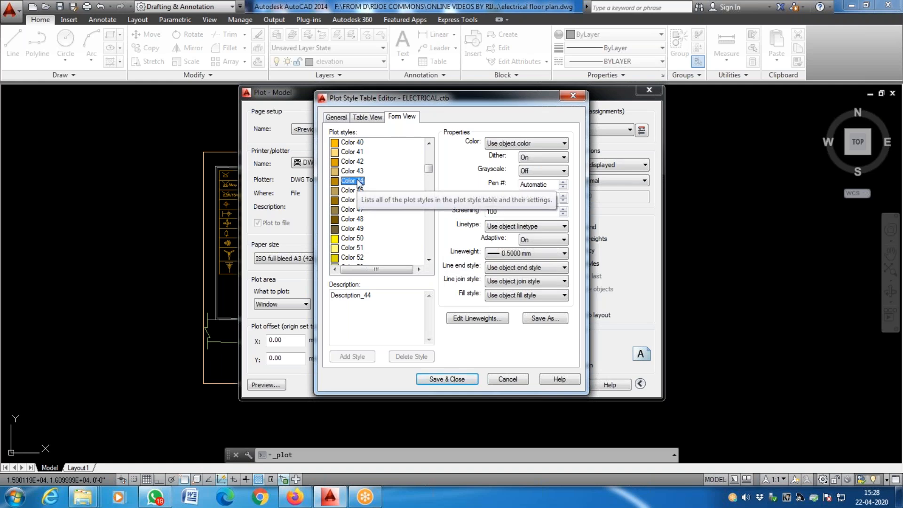
key("Down")
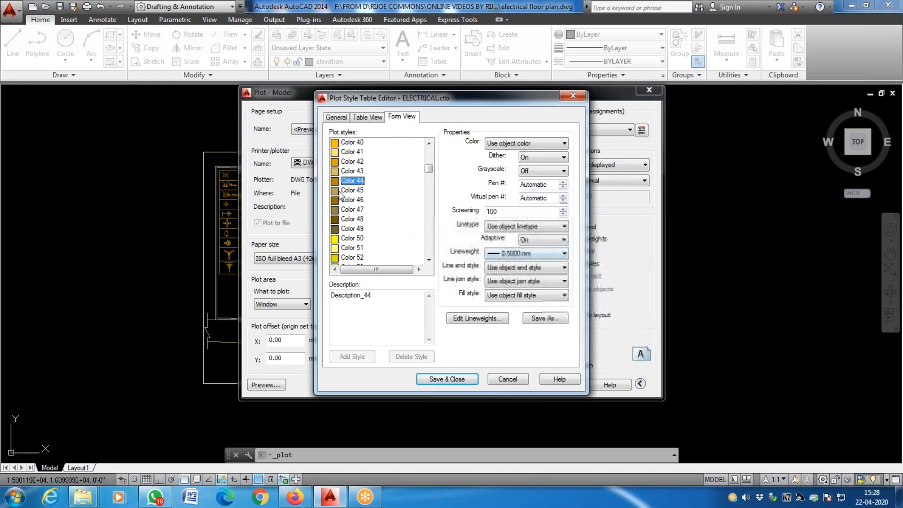
left_click(355, 173)
left_click(355, 191)
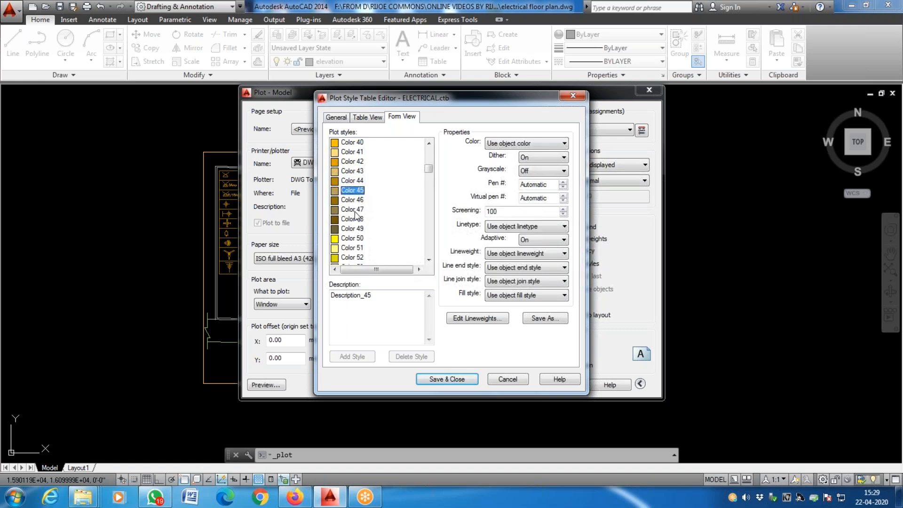
left_click(355, 181)
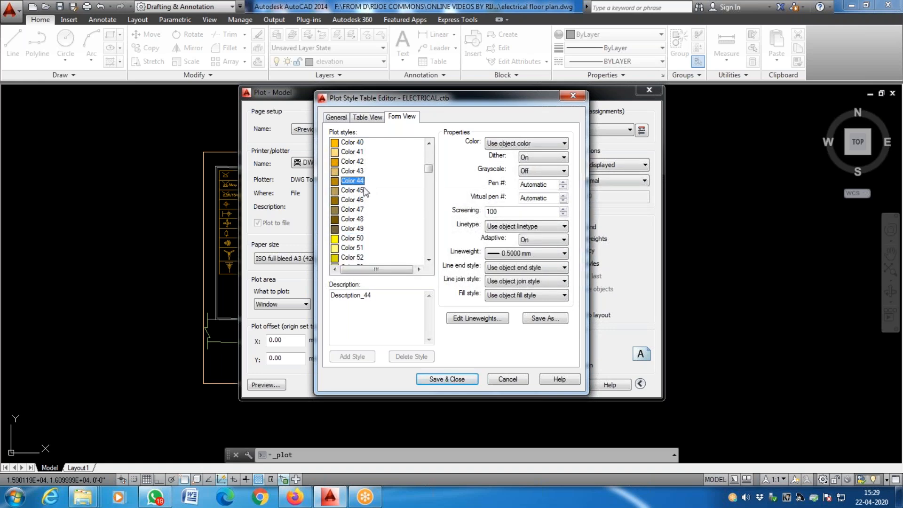
left_click(360, 191)
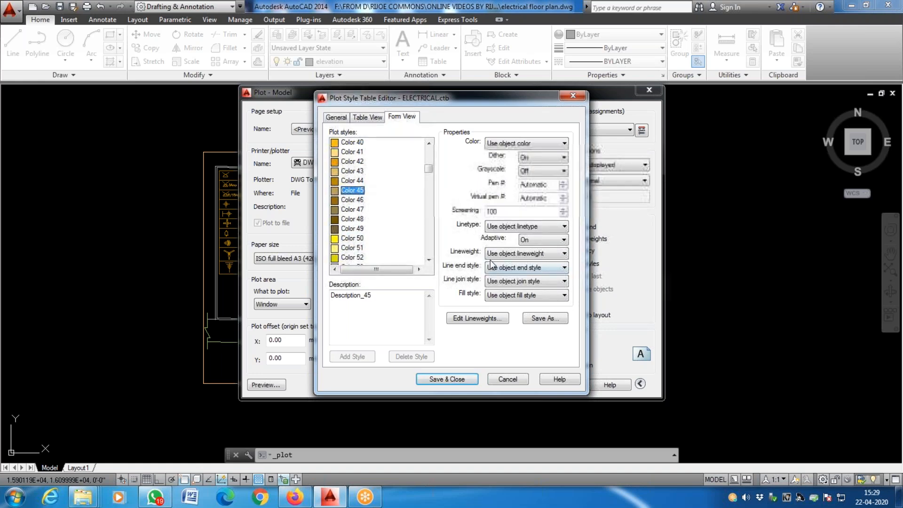
left_click(383, 182)
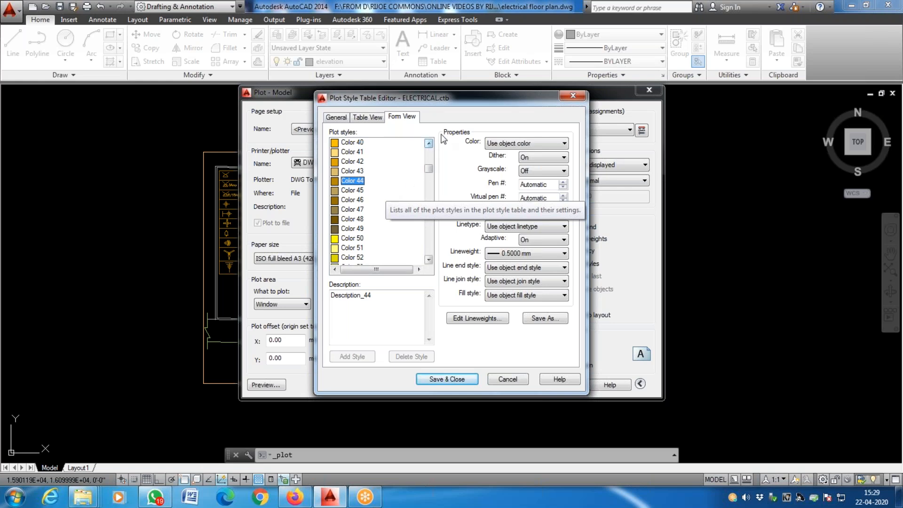
Step: Set the Color 44 plot style's lineweight to 1.0000 mm and save the ELECTRICAL.ctb table
left_click_drag(478, 101, 394, 110)
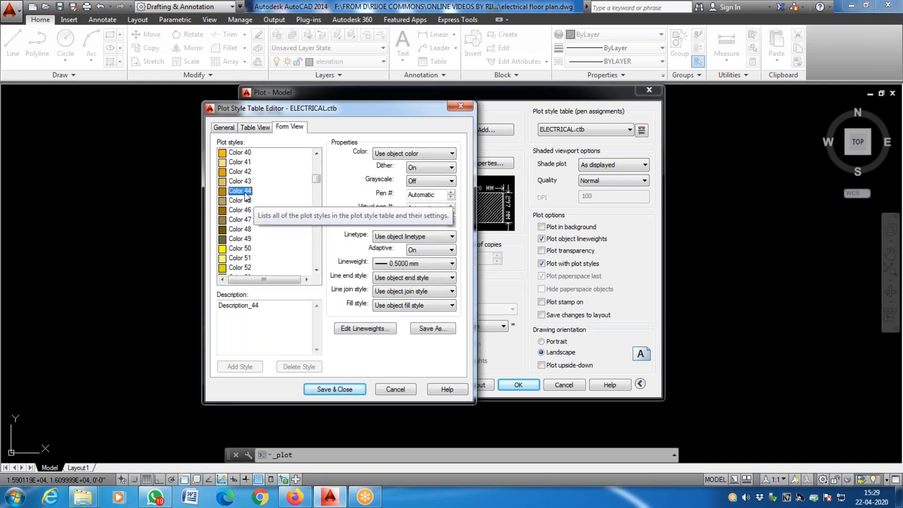
left_click(440, 264)
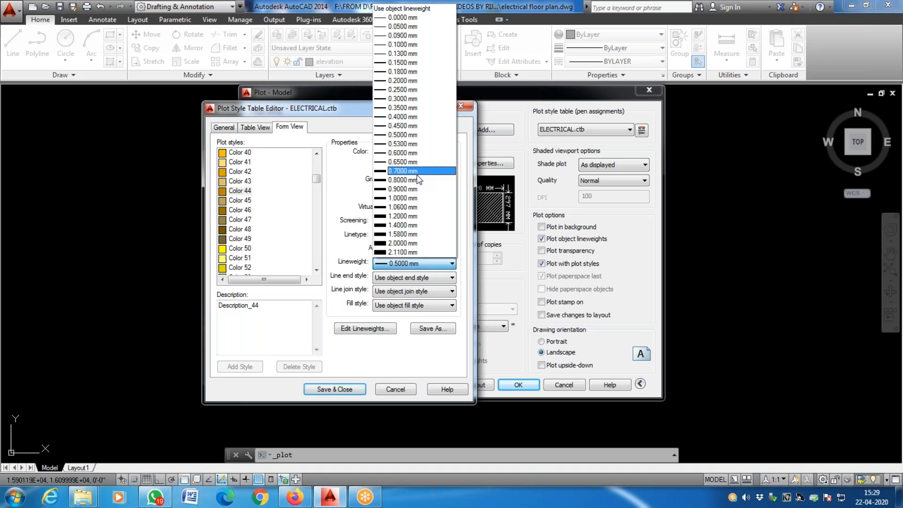
left_click(404, 198)
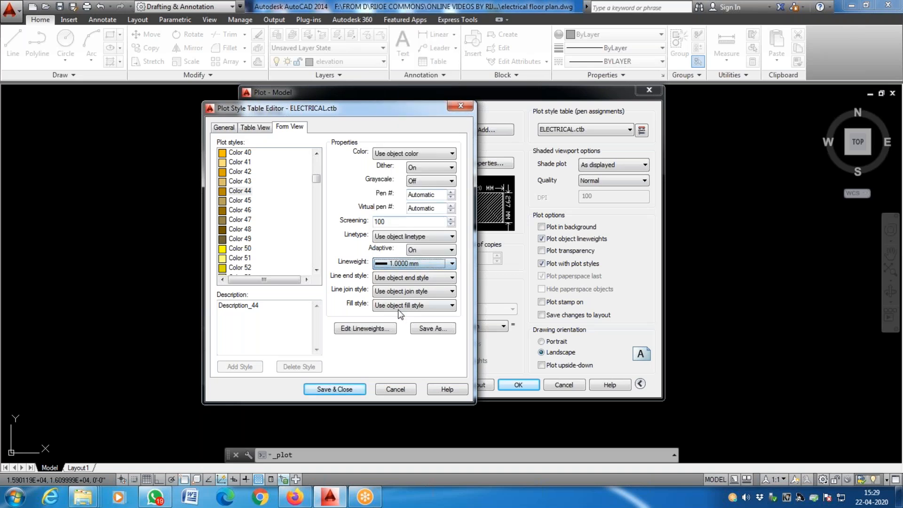
left_click(346, 388)
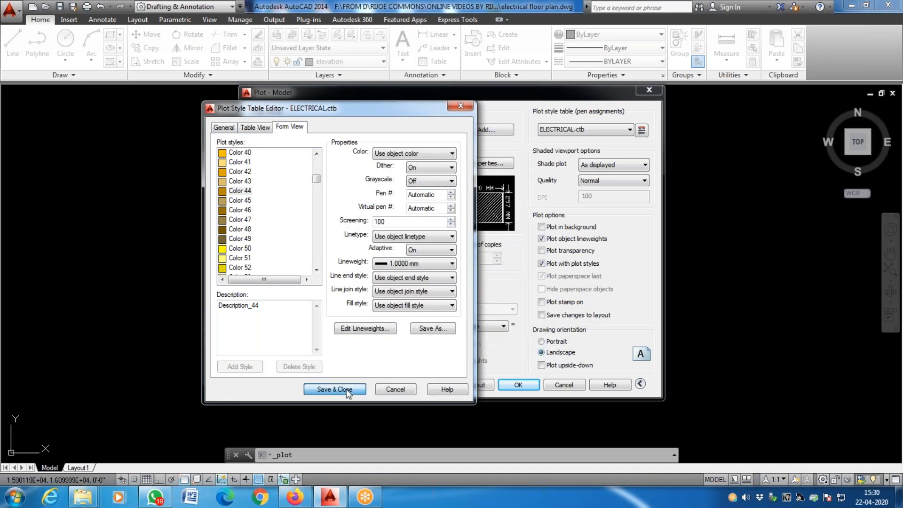
Step: Preview the plot, examine the electrical wiring, symbols and legend lineweights up close across the floor plan, and exit the preview
left_click(277, 386)
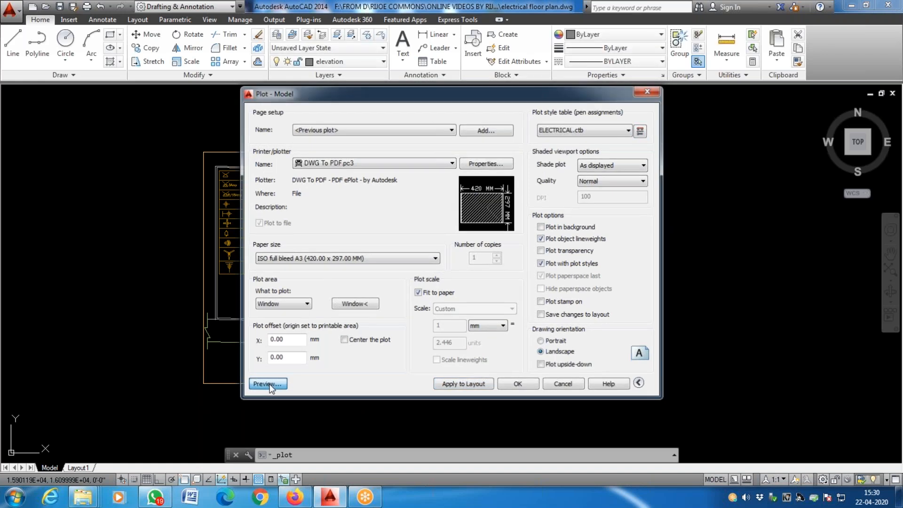
scroll(431, 281, "up", 6)
scroll(343, 238, "down", 5)
scroll(468, 267, "up", 3)
scroll(467, 267, "down", 5)
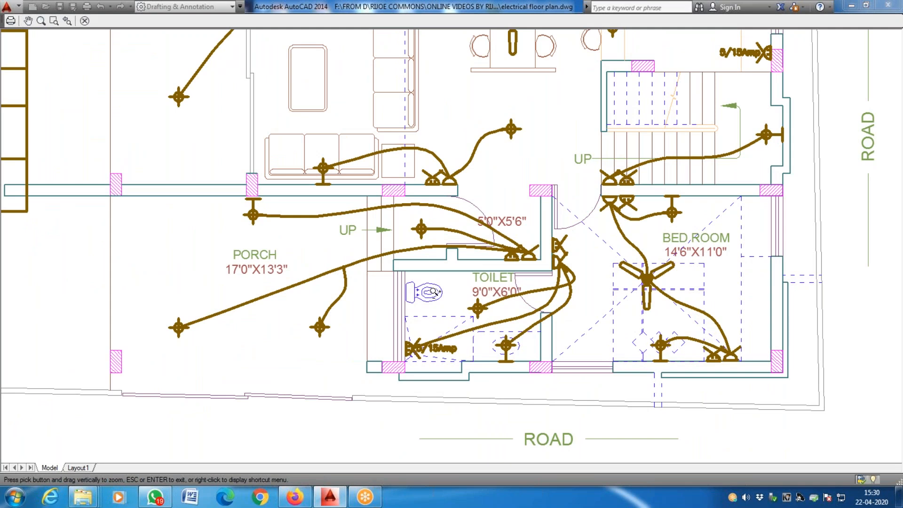
scroll(206, 149, "up", 3)
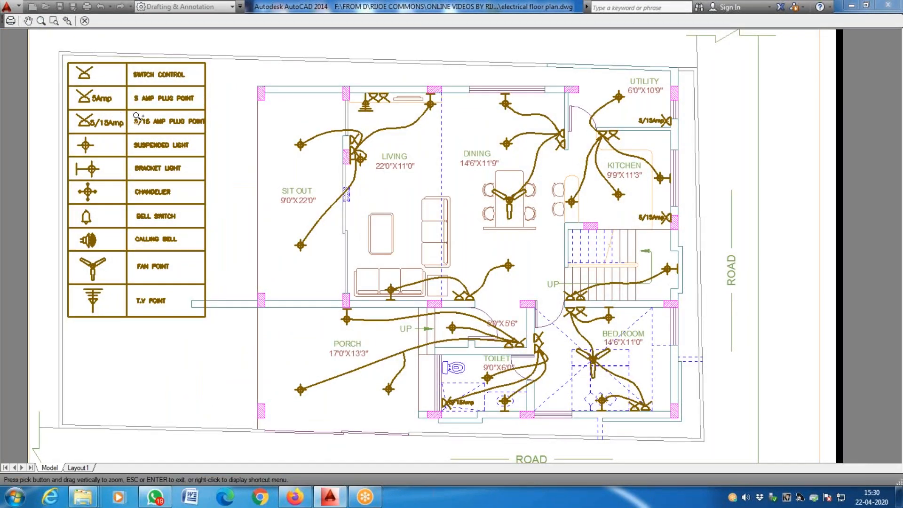
scroll(403, 116, "up", 4)
scroll(497, 115, "down", 6)
scroll(463, 303, "up", 3)
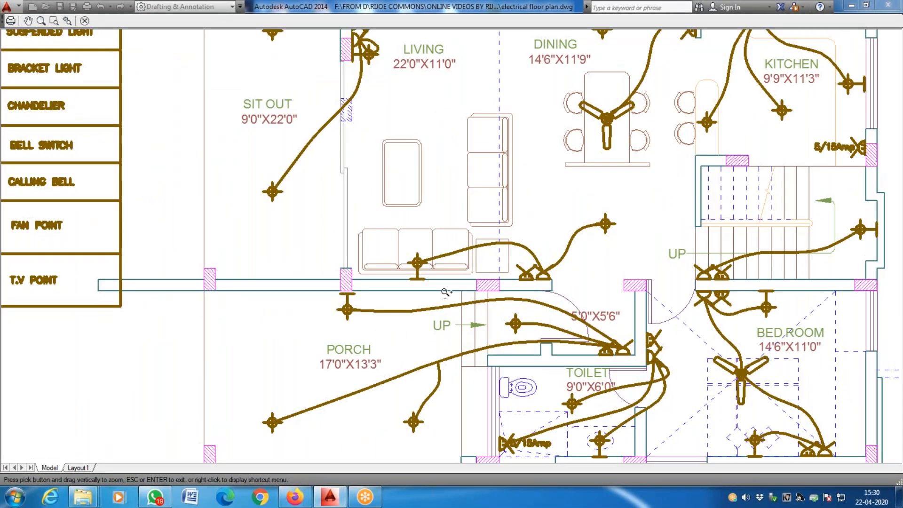
scroll(463, 303, "up", 3)
scroll(423, 258, "down", 3)
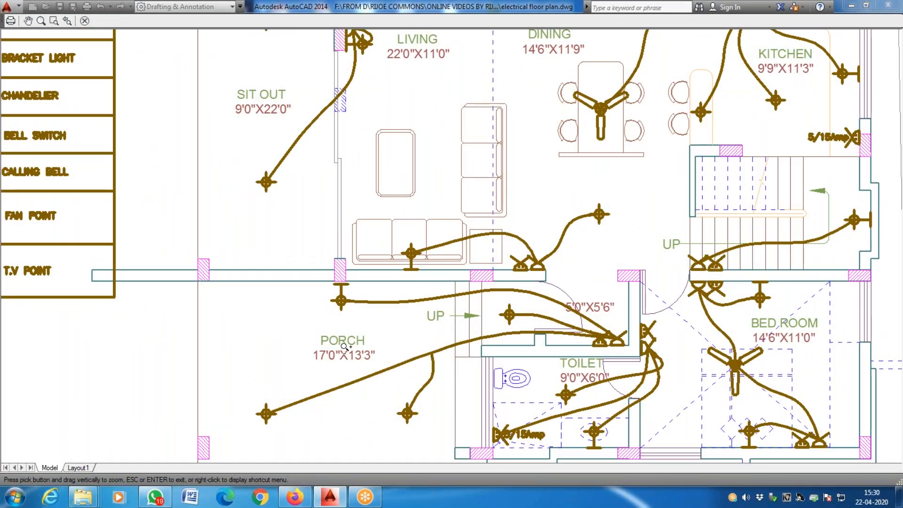
scroll(345, 346, "down", 2)
scroll(539, 205, "down", 2)
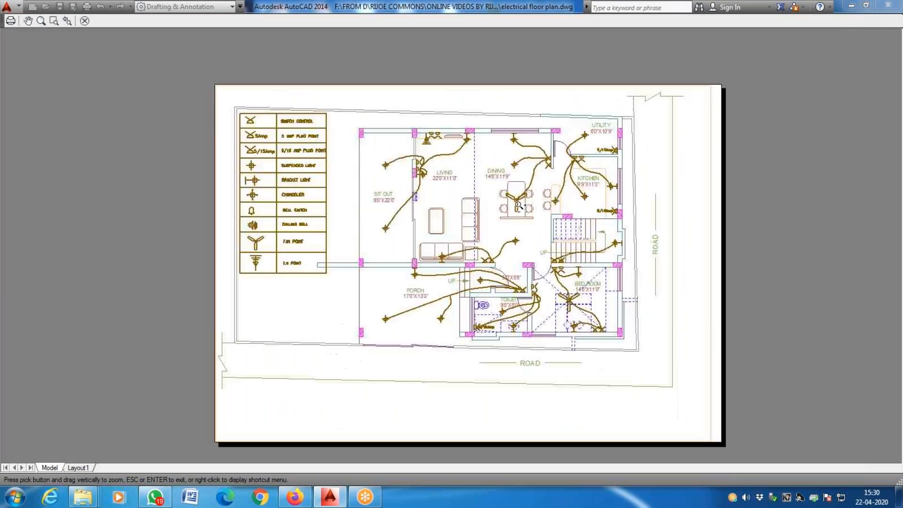
scroll(329, 231, "up", 5)
scroll(295, 214, "down", 3)
scroll(295, 214, "up", 1)
scroll(423, 207, "down", 3)
right_click(455, 198)
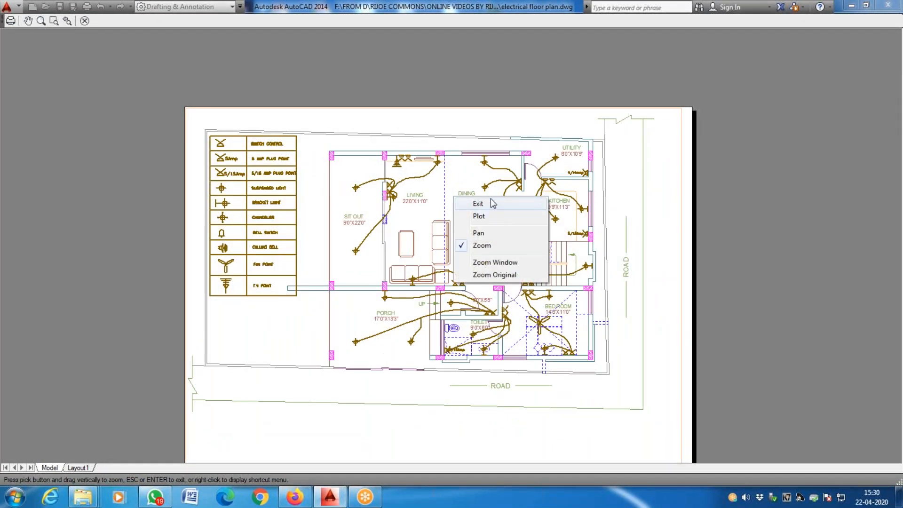
left_click(491, 202)
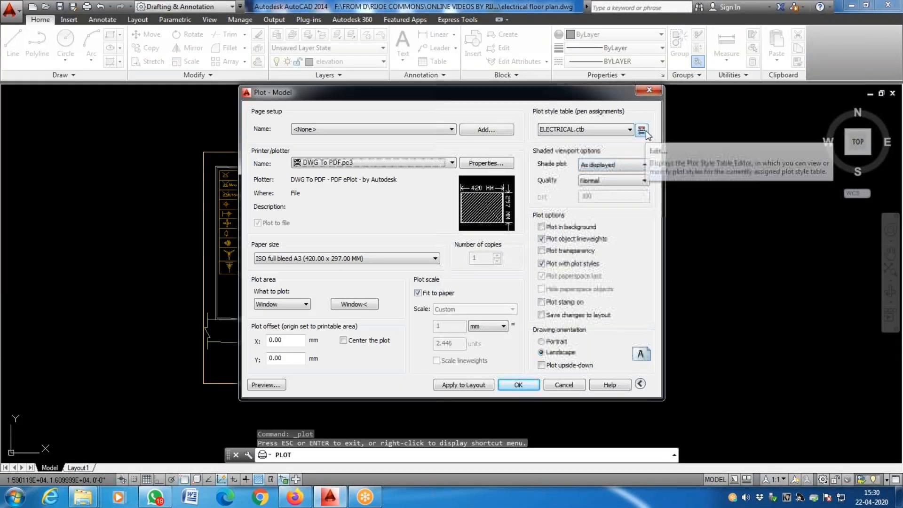
Step: Edit ELECTRICAL.ctb, set the Color 44 plot style's lineweight to 0.4000 mm and save the table
left_click(643, 134)
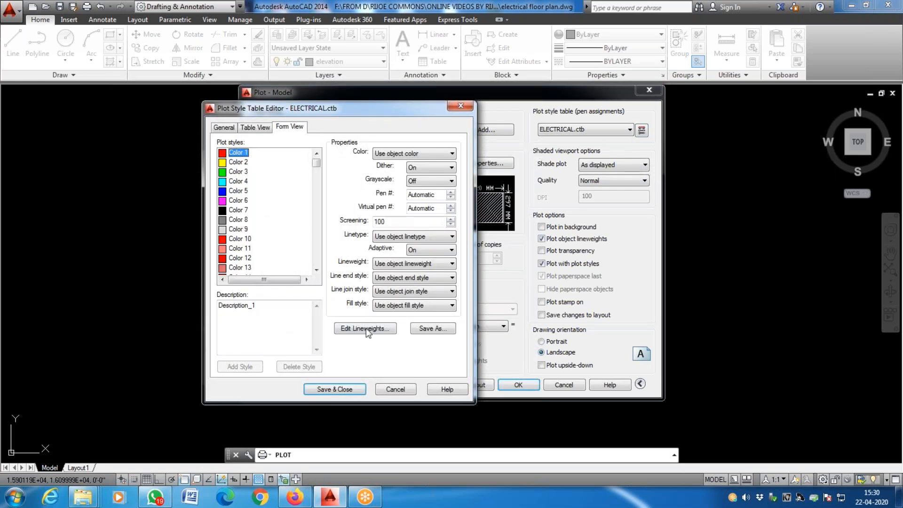
left_click(242, 248)
scroll(245, 249, "down", 12)
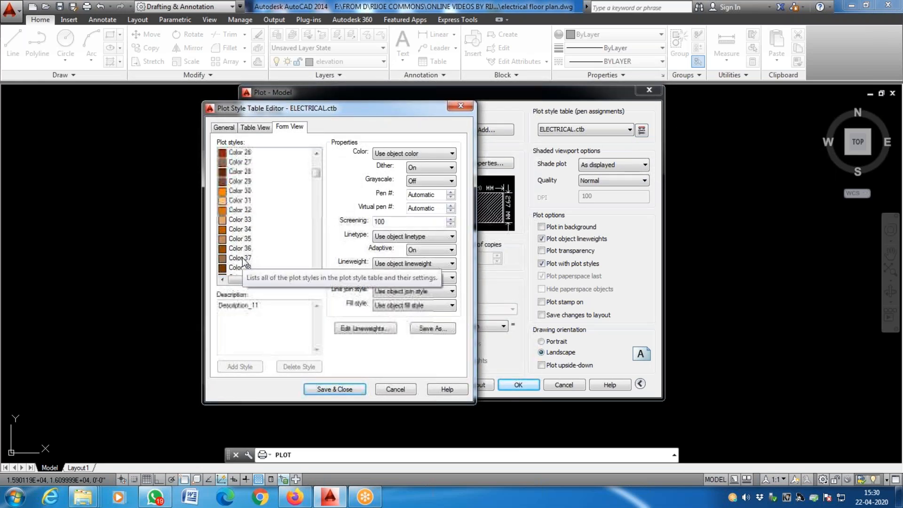
left_click(240, 209)
left_click(424, 264)
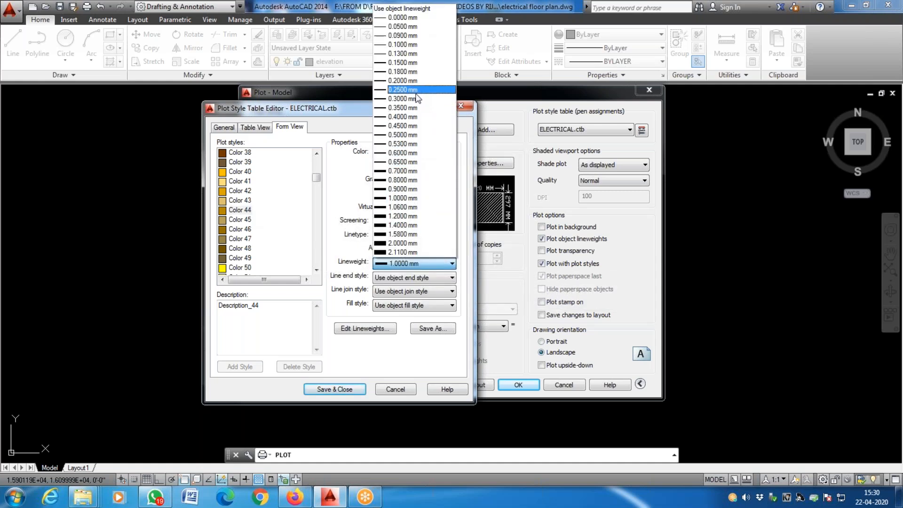
left_click(415, 81)
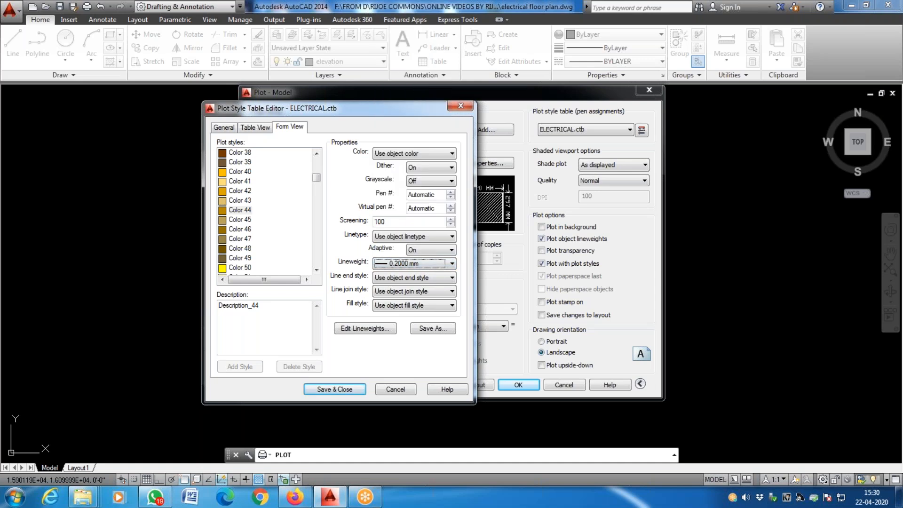
left_click(417, 265)
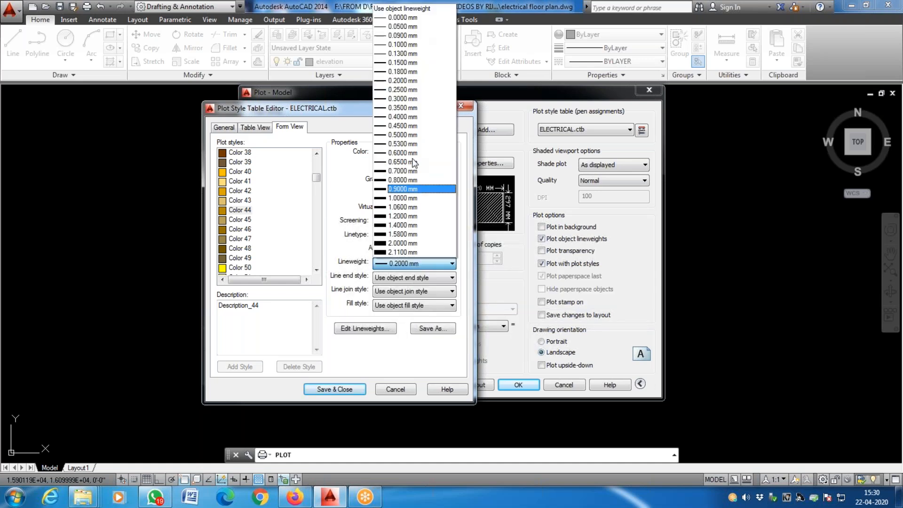
left_click(411, 117)
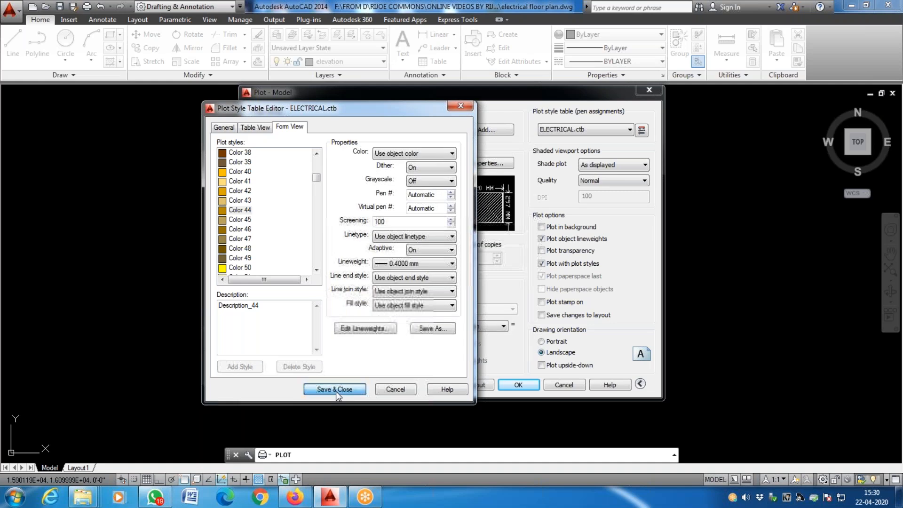
left_click(336, 390)
Step: Preview the plot, examine the electrical wiring lineweight around the porch, toilet and bedroom, and exit the preview
left_click(273, 386)
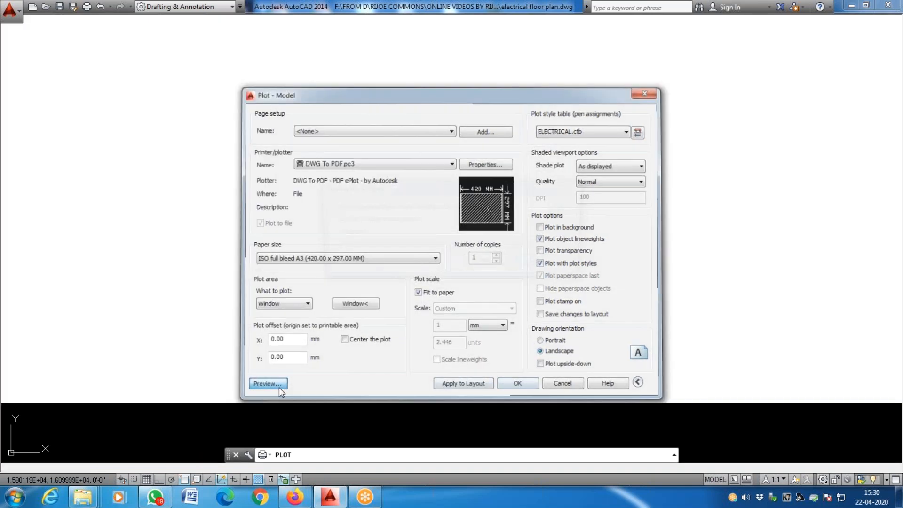
scroll(377, 310, "up", 8)
scroll(373, 315, "down", 5)
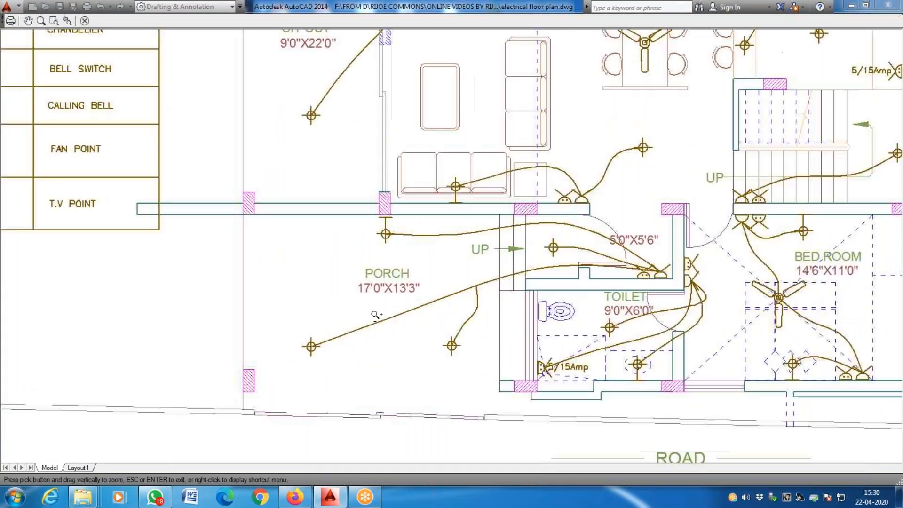
scroll(450, 261, "up", 3)
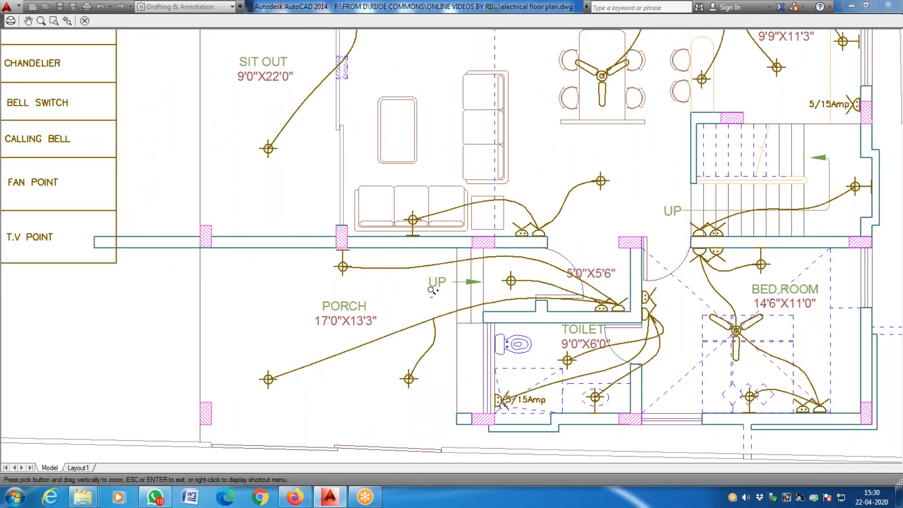
scroll(432, 288, "down", 2)
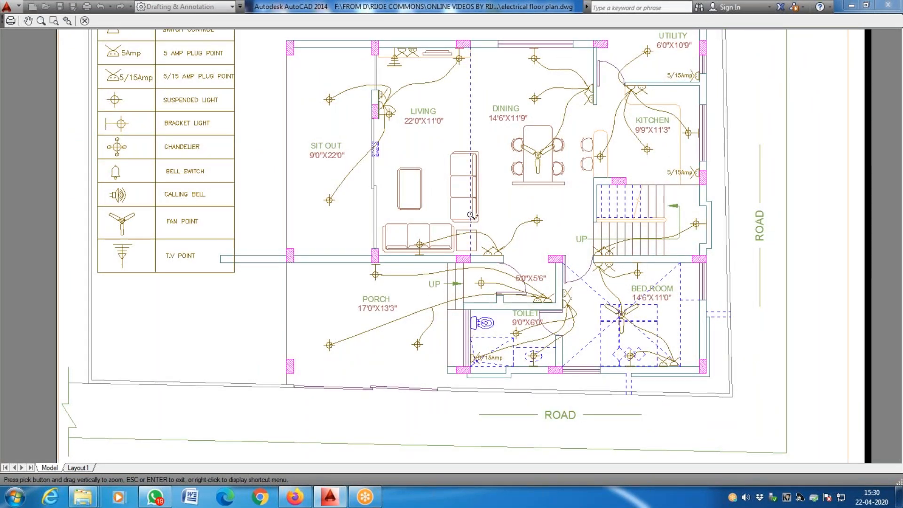
right_click(392, 210)
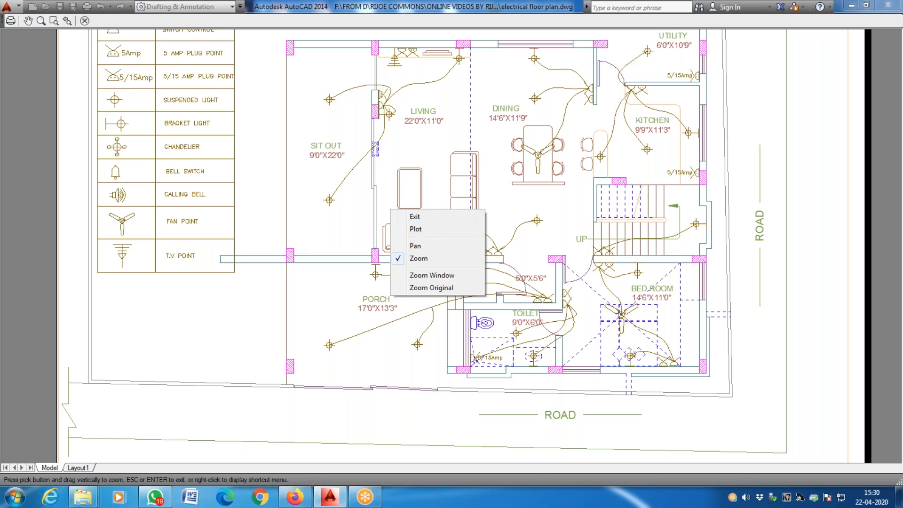
left_click(428, 224)
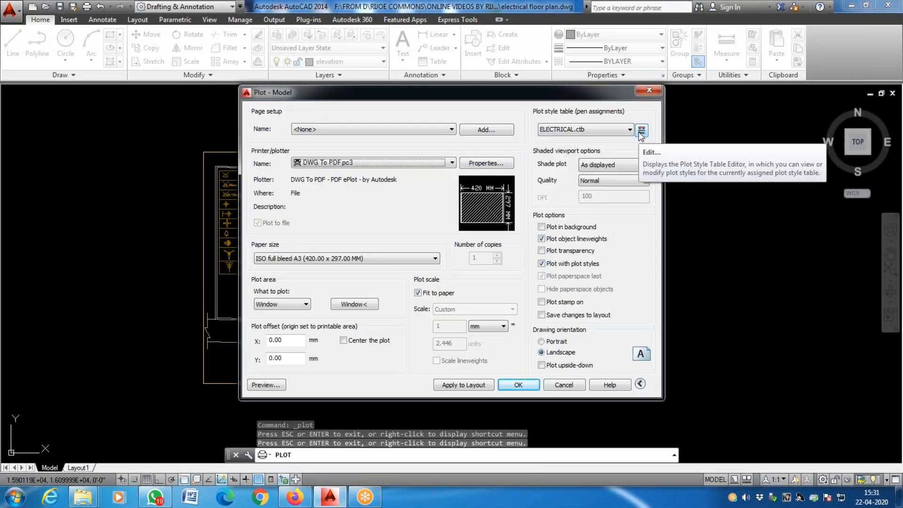
Step: Open ELECTRICAL.ctb for editing and check the settings of the Color 44 and Color 43 plot styles
left_click(640, 132)
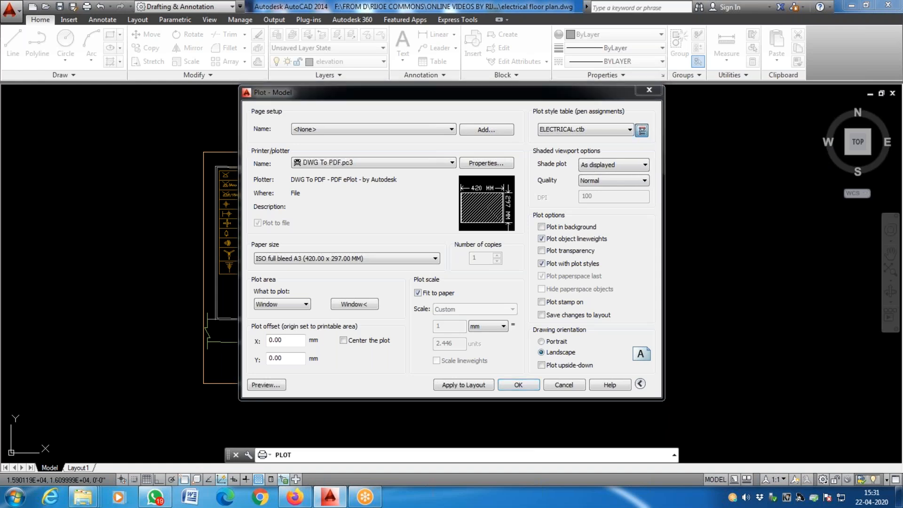
scroll(234, 249, "down", 11)
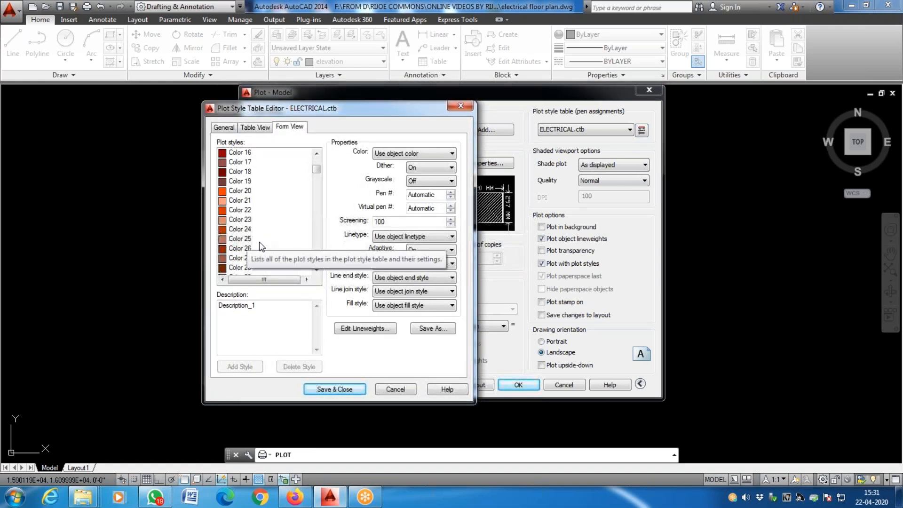
left_click(238, 248)
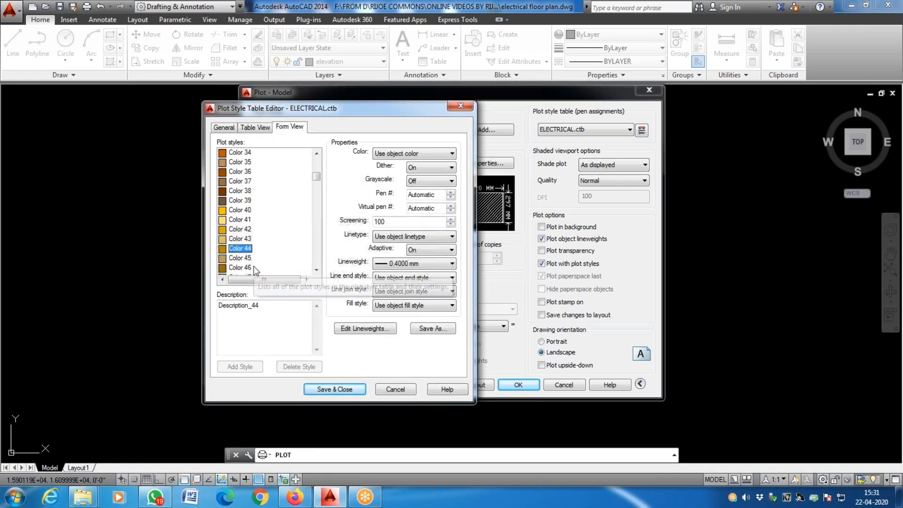
right_click(246, 253)
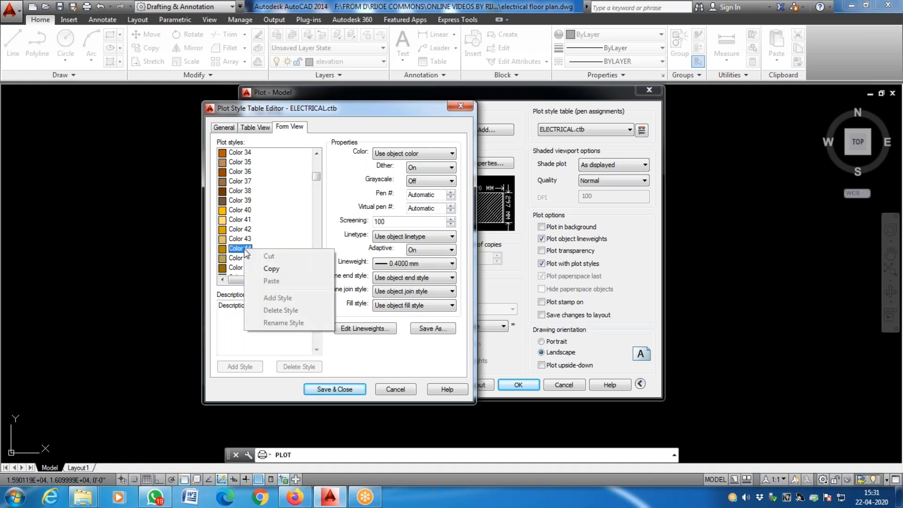
left_click(240, 239)
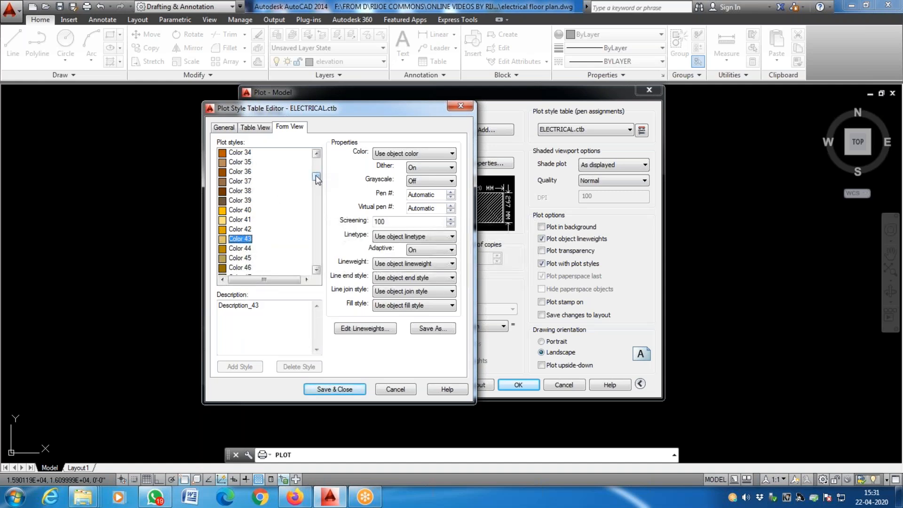
left_click_drag(317, 178, 317, 151)
left_click(236, 155)
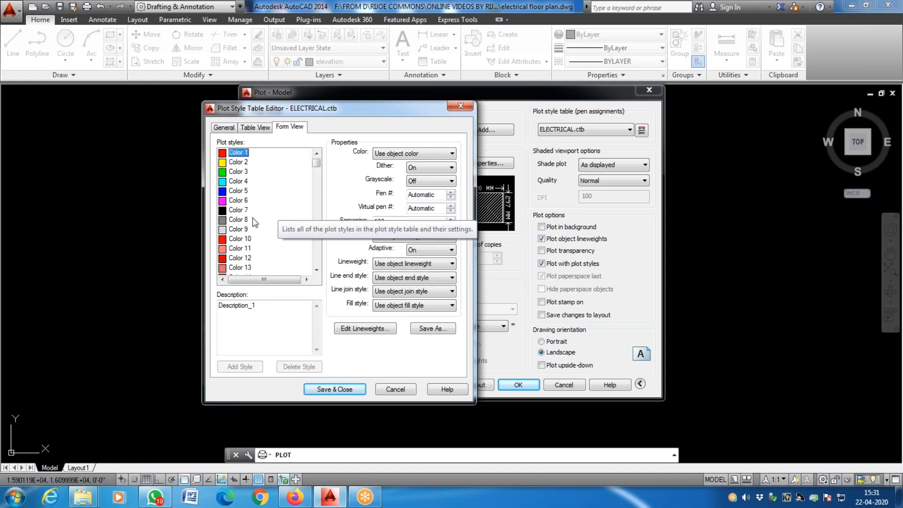
scroll(260, 228, "down", 19)
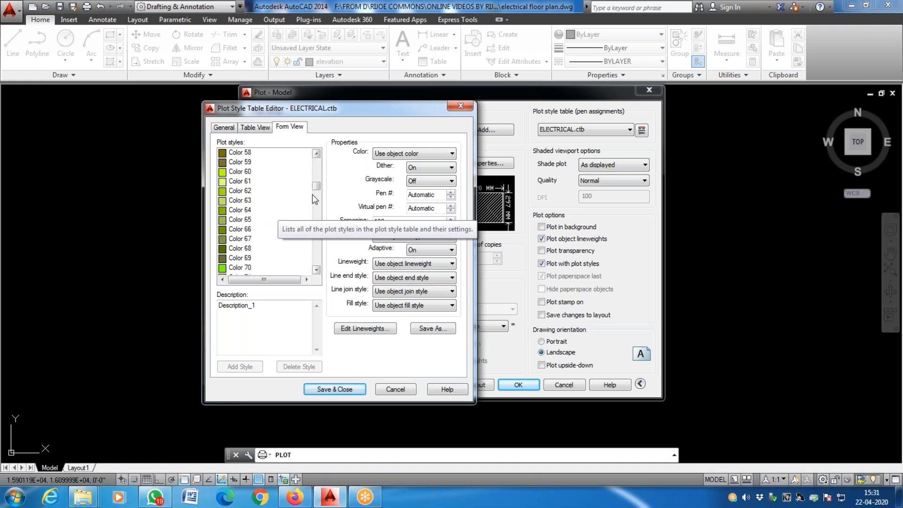
left_click_drag(316, 188, 316, 261)
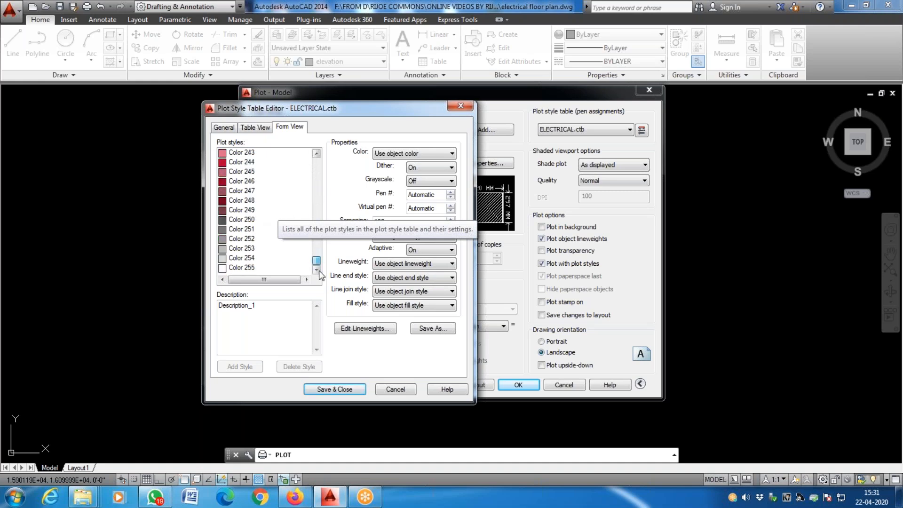
left_click(233, 268, "shift")
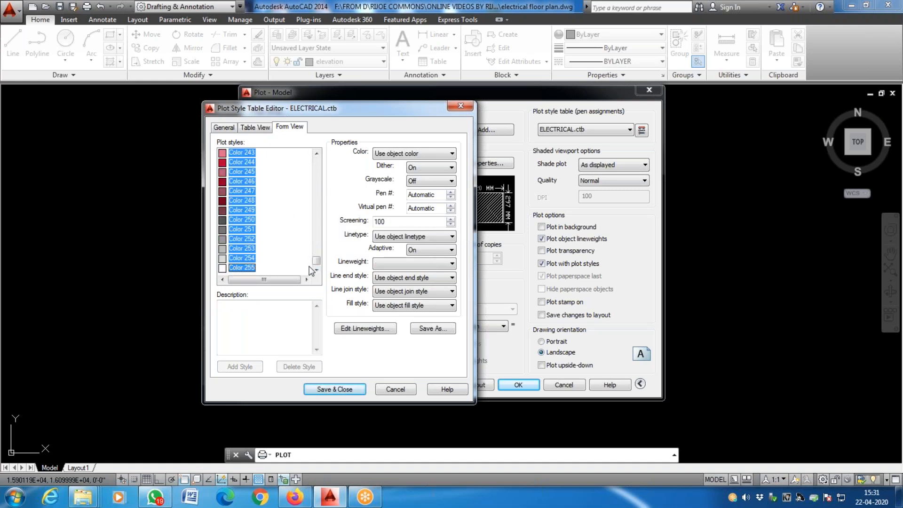
left_click_drag(316, 263, 337, 182)
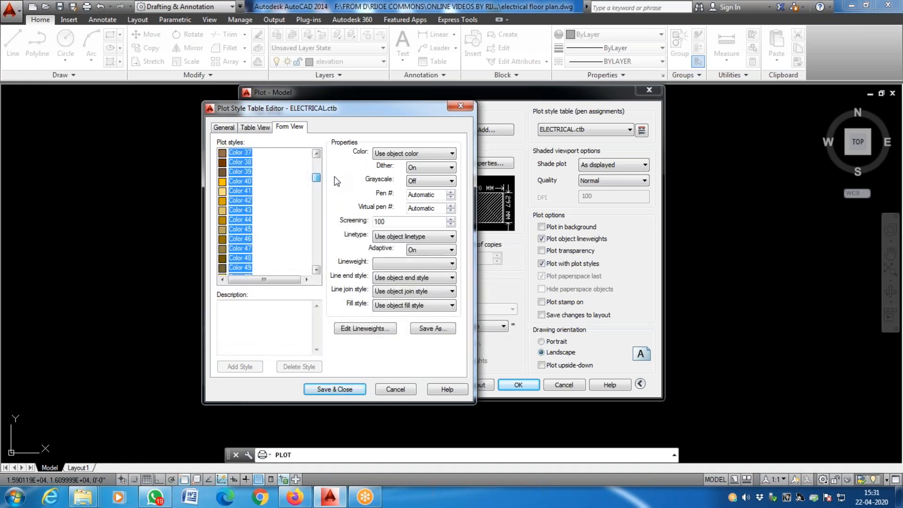
left_click(247, 220, "ctrl")
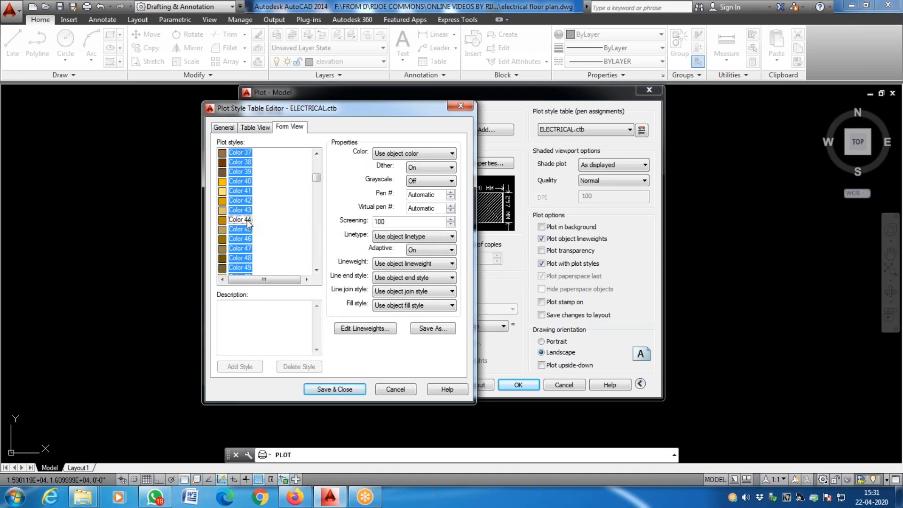
left_click(301, 249)
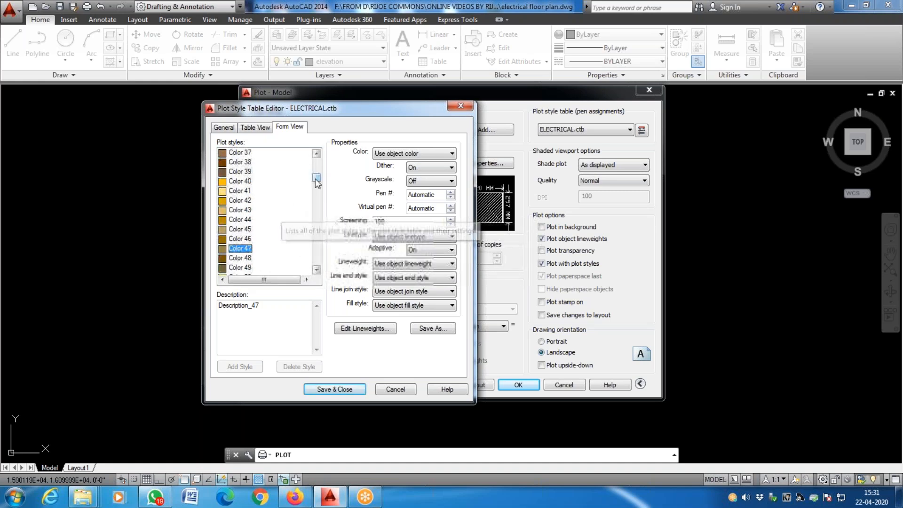
Step: Select all plot styles from Color 1 to Color 255 and exclude Color 44 from the selection
left_click_drag(316, 178, 318, 143)
left_click(238, 153)
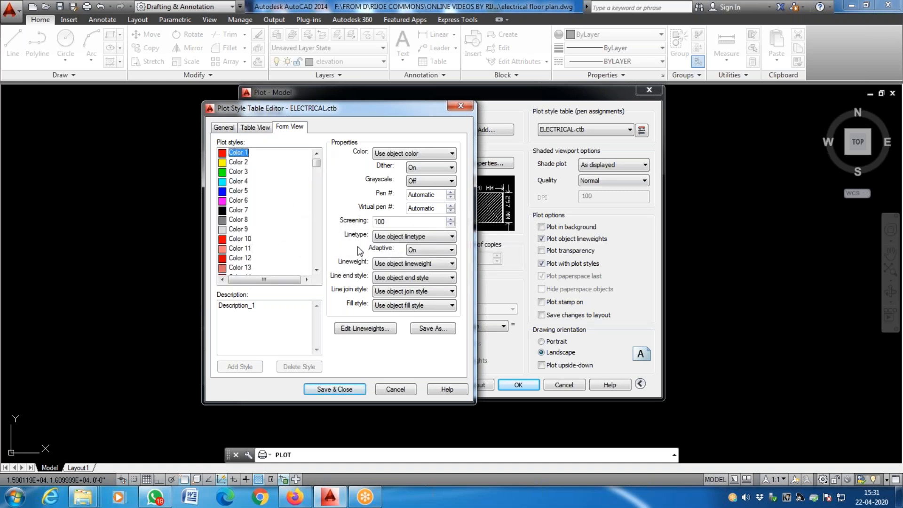
left_click_drag(316, 162, 326, 274)
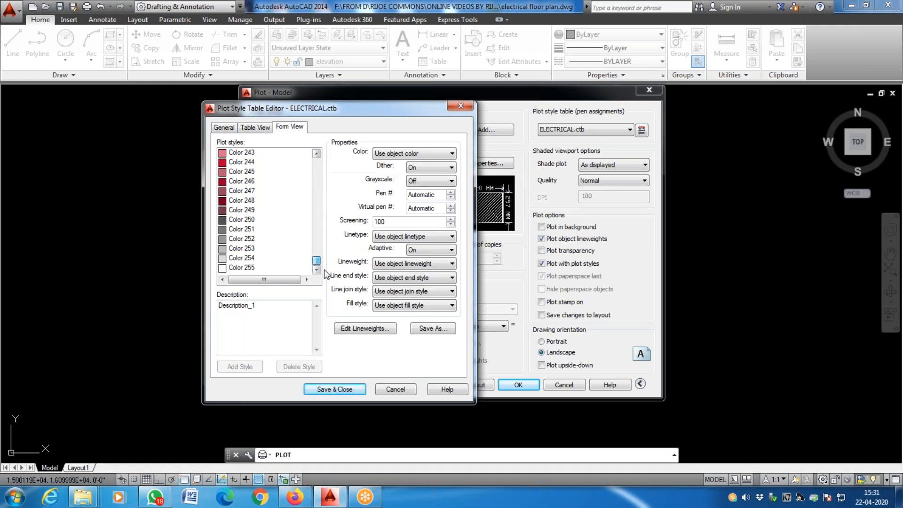
left_click(250, 268, "shift")
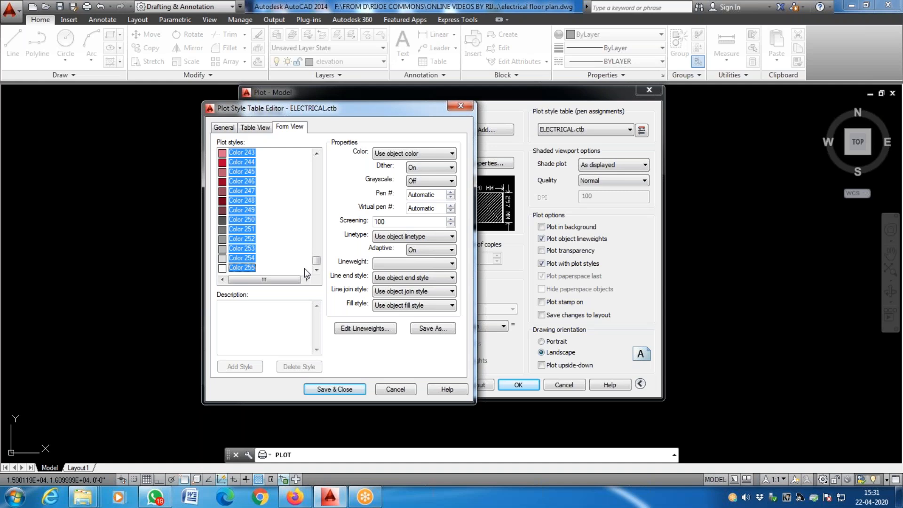
left_click_drag(321, 262, 321, 178)
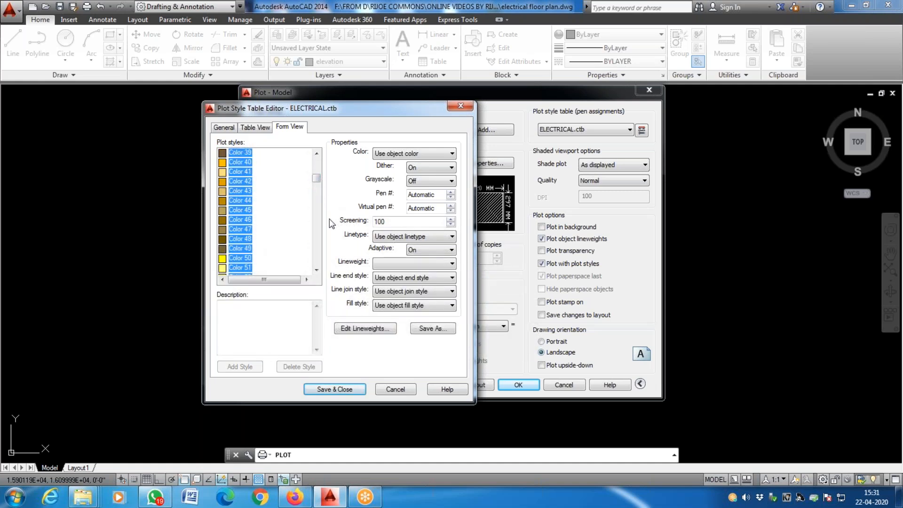
left_click(249, 200, "ctrl")
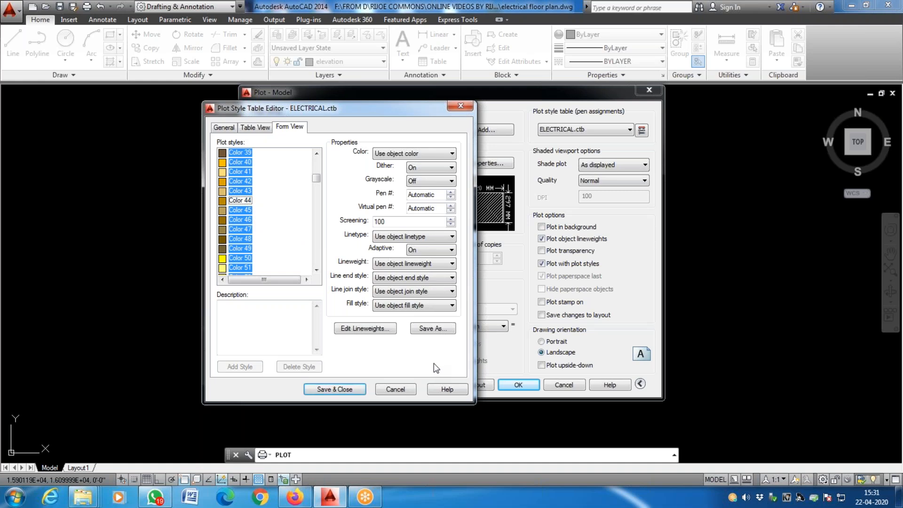
Step: Review the color and linetype choices for the selected plot styles and set their lineweight to 0.0500 mm
left_click(451, 154)
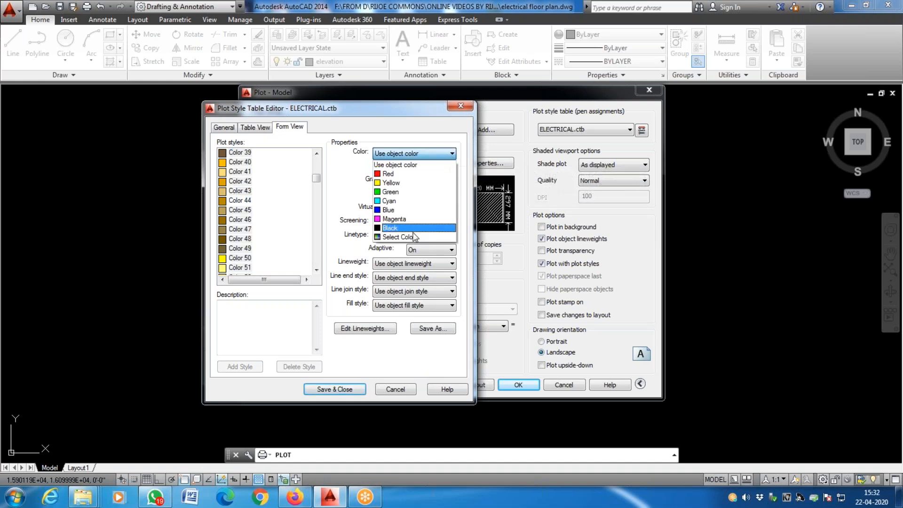
left_click(414, 129)
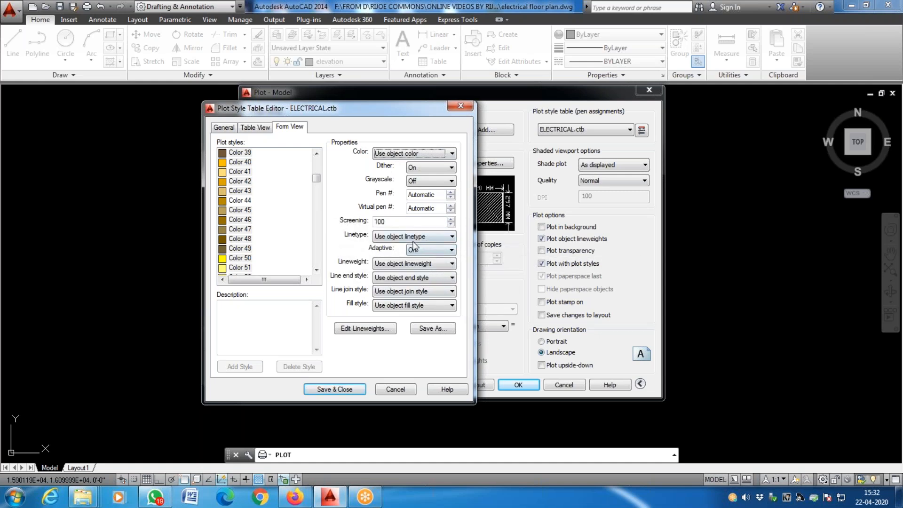
left_click(452, 237)
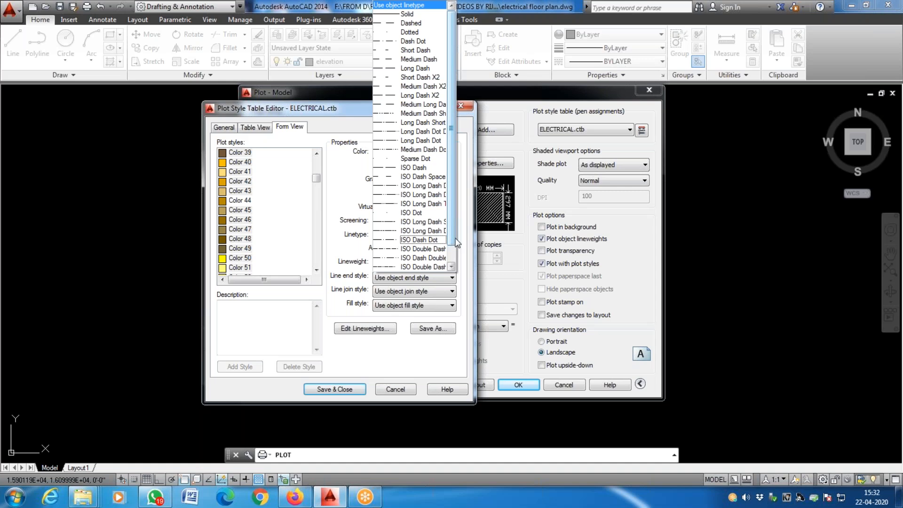
left_click(461, 227)
left_click(438, 266)
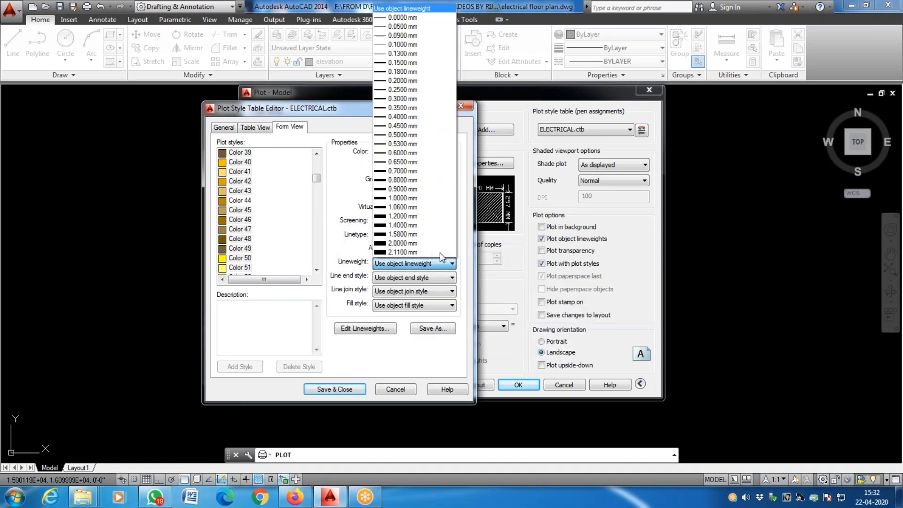
left_click(423, 26)
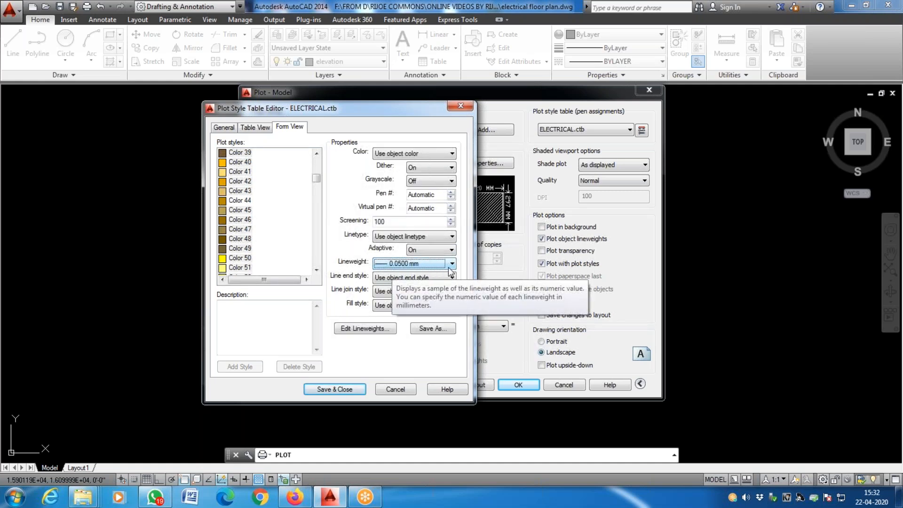
Step: Set the color of the selected plot styles to index color 21 and save the plot style table
left_click(452, 154)
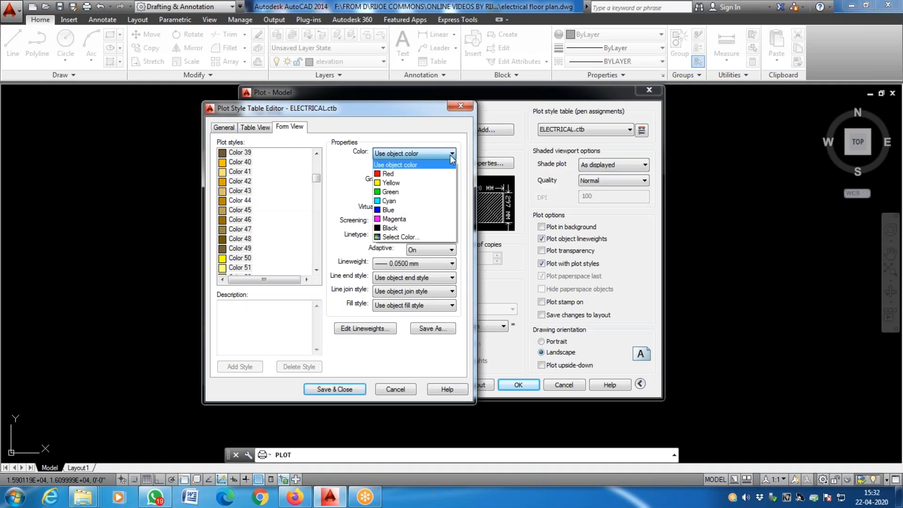
left_click(399, 237)
left_click(392, 164)
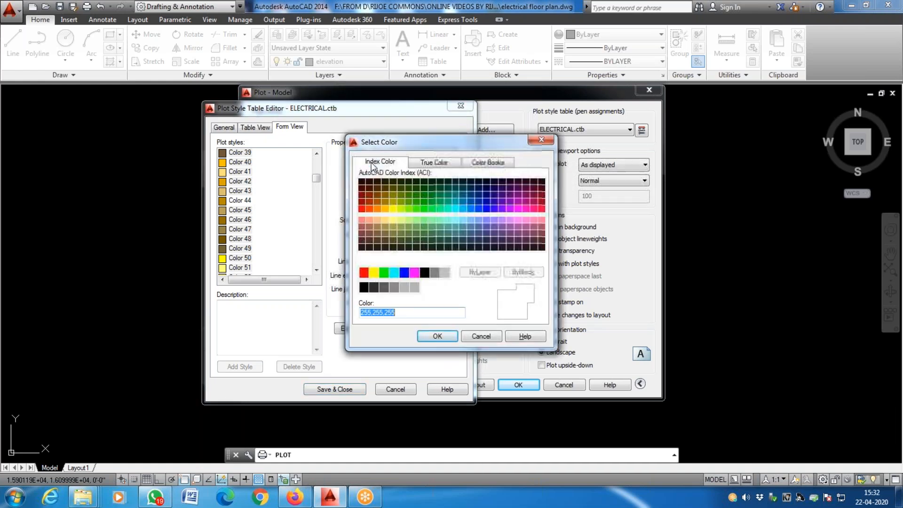
left_click(371, 219)
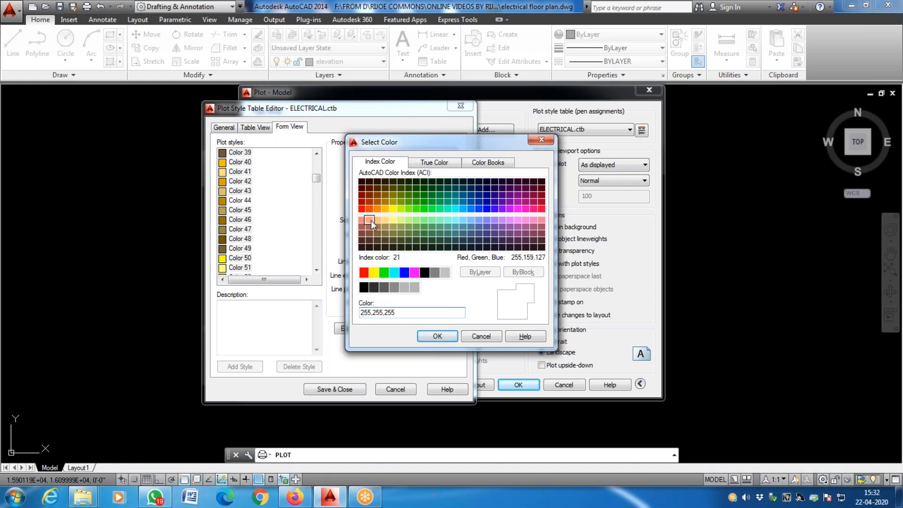
left_click(437, 336)
left_click(352, 390)
Step: Preview the plot, examine the colors and lineweights of the floor plan and electrical wiring across the rooms, and exit the preview
left_click(276, 385)
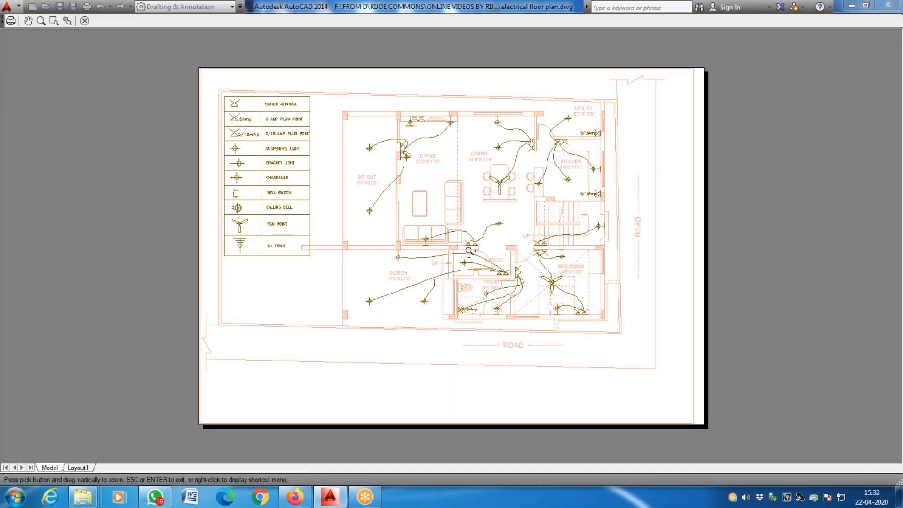
scroll(470, 251, "up", 4)
scroll(390, 280, "down", 4)
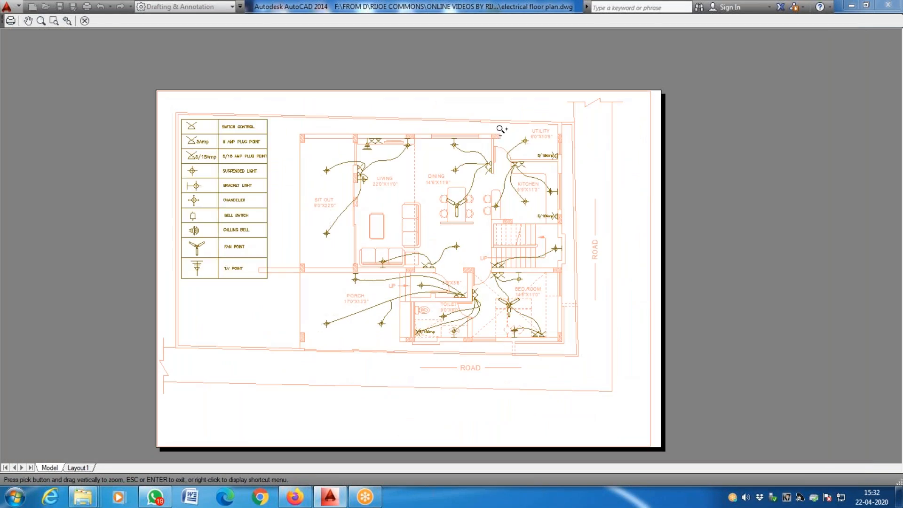
scroll(470, 128, "up", 2)
scroll(275, 158, "up", 2)
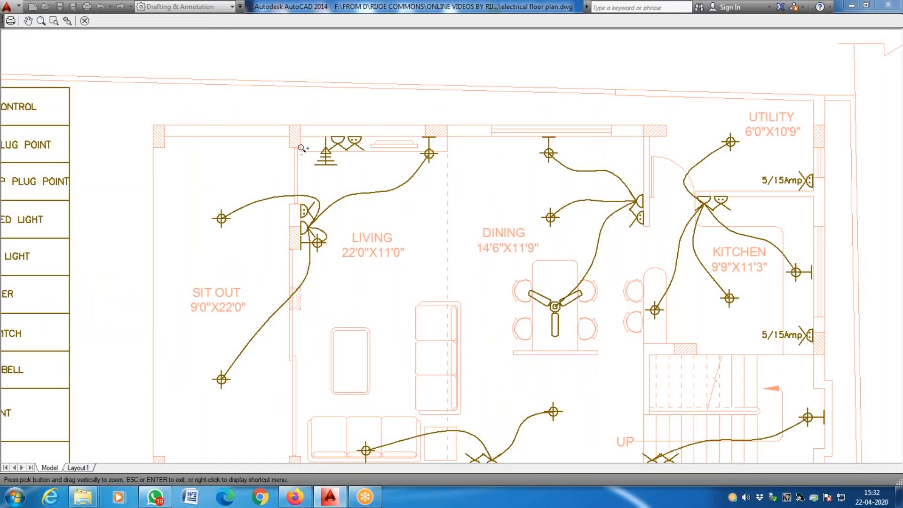
scroll(319, 160, "down", 2)
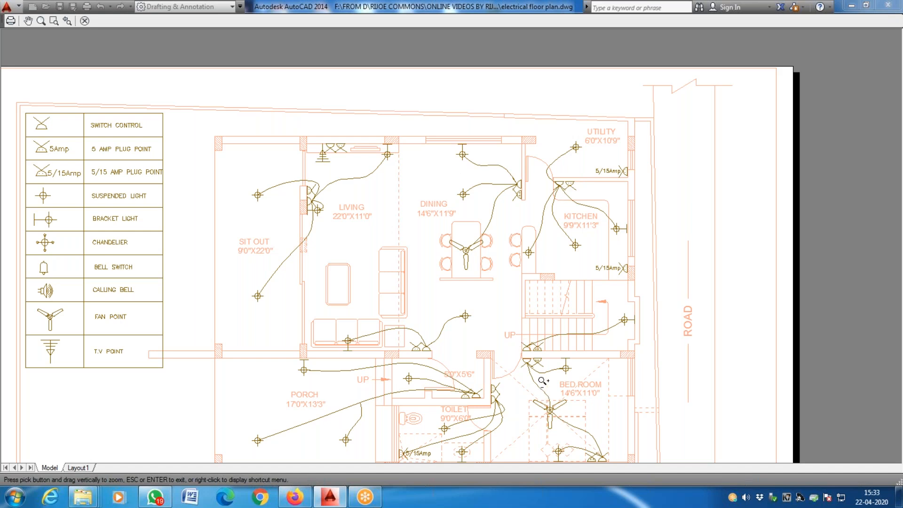
scroll(541, 373, "down", 2)
scroll(530, 419, "up", 3)
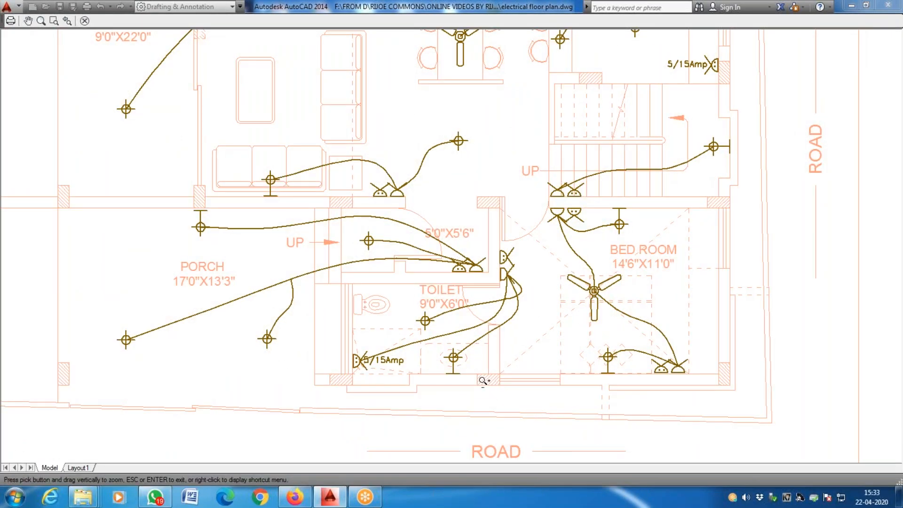
scroll(475, 374, "down", 2)
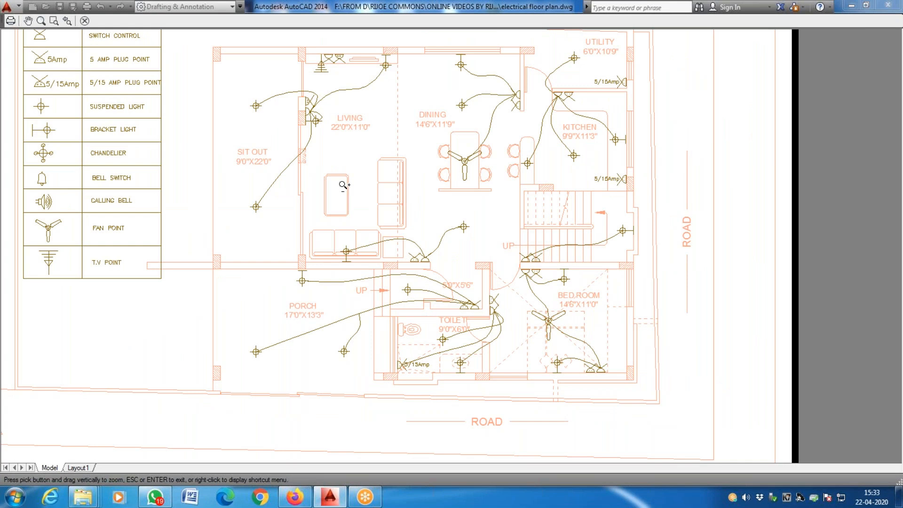
scroll(179, 256, "up", 3)
scroll(200, 268, "down", 6)
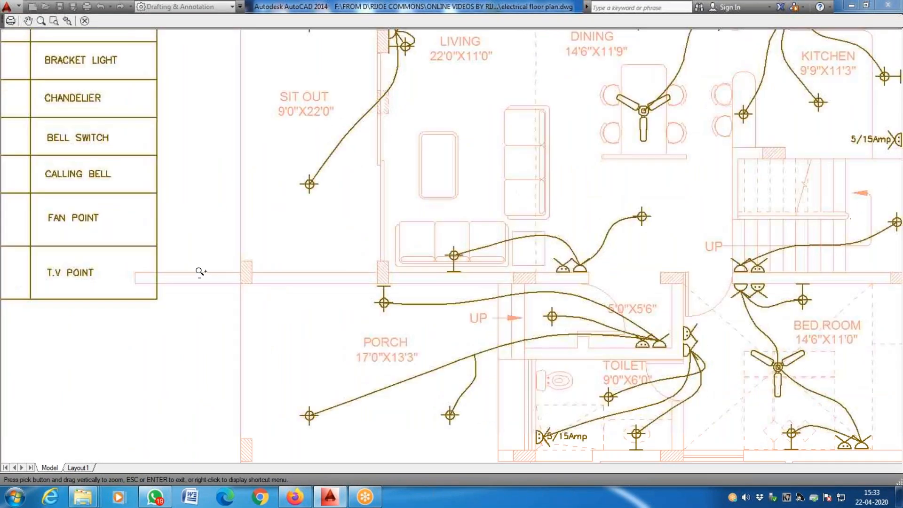
scroll(513, 138, "up", 4)
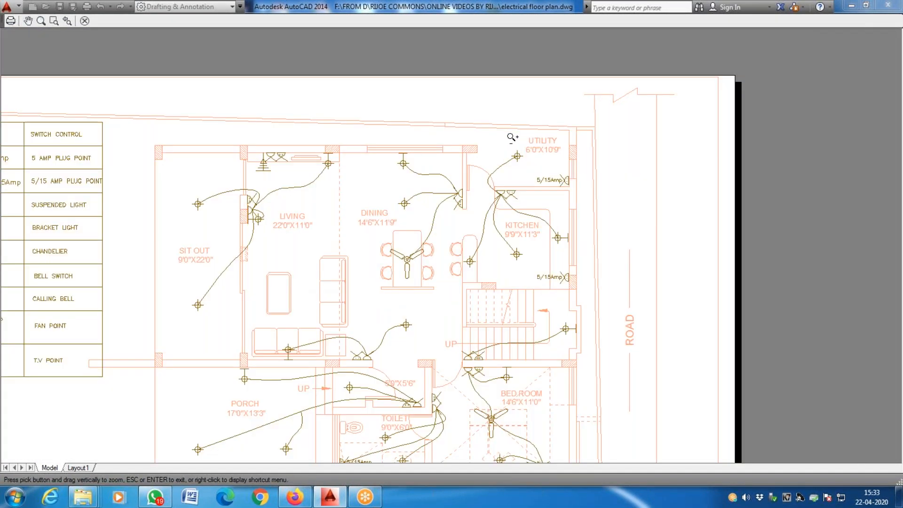
right_click(512, 137)
left_click(543, 145)
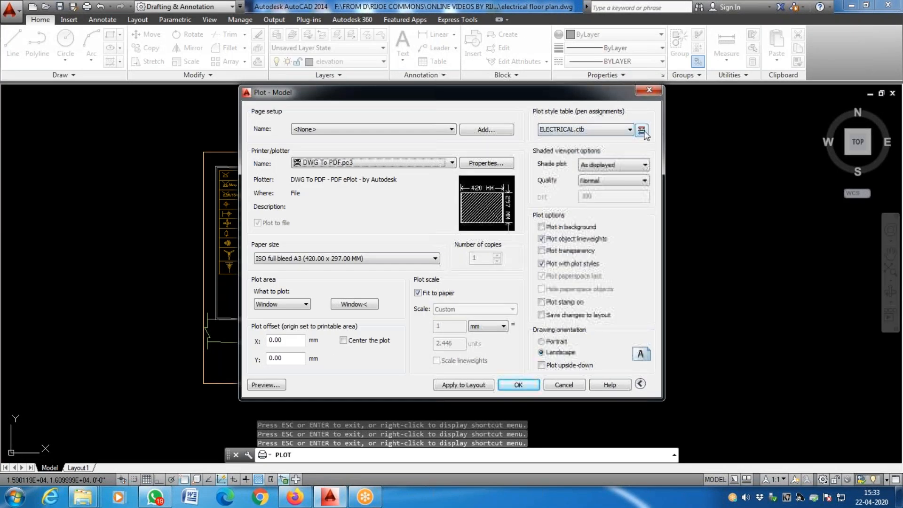
Step: Reopen ELECTRICAL.ctb, set the Color 1 plot style's color to index color 140, and save the table
left_click(641, 130)
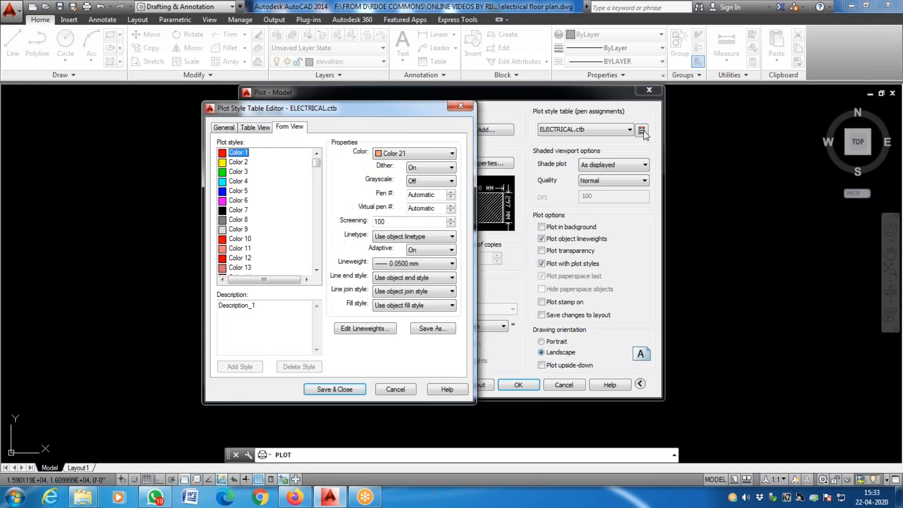
left_click(395, 153)
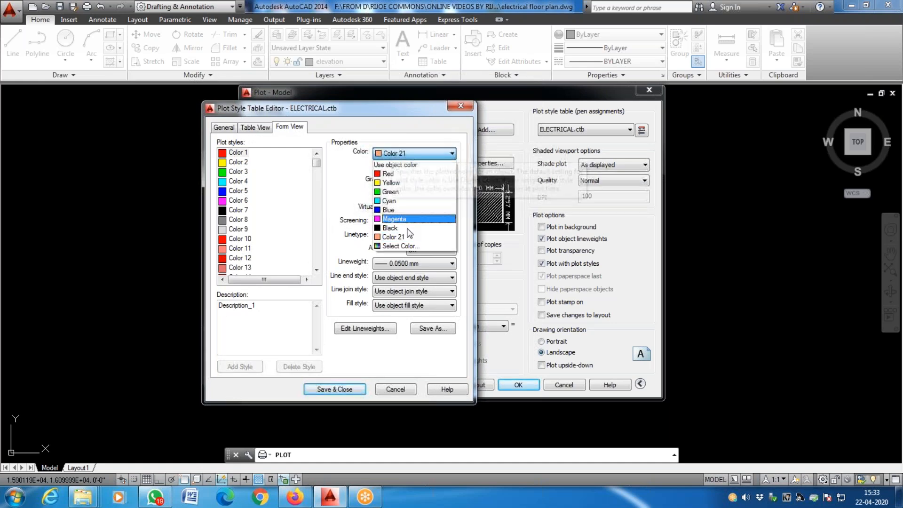
left_click(402, 245)
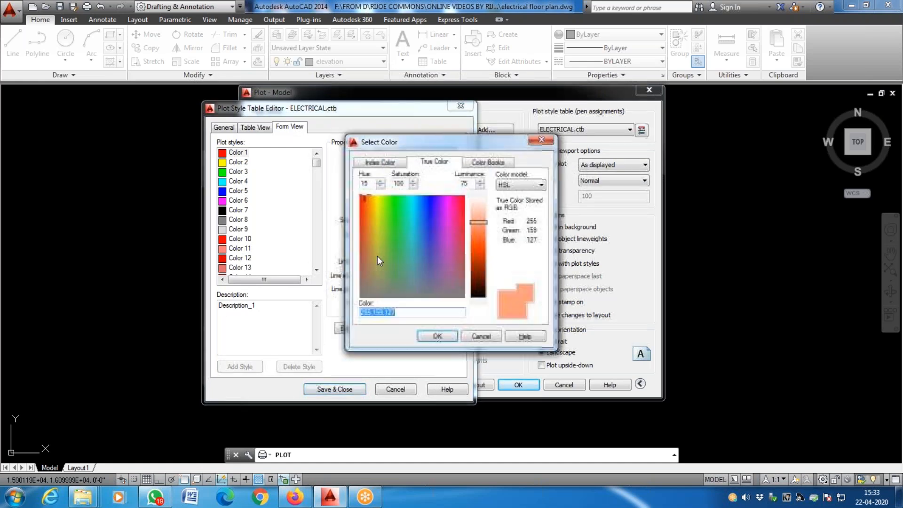
left_click(386, 165)
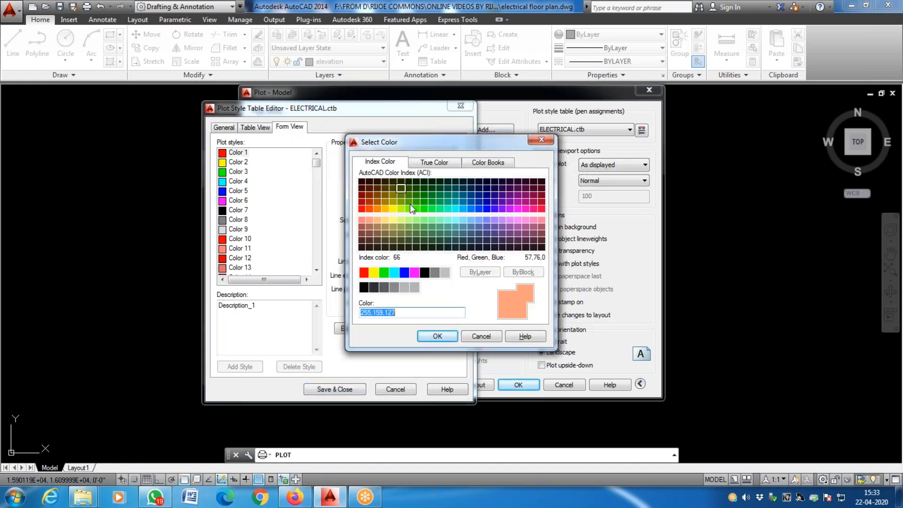
left_click(464, 221)
left_click(464, 211)
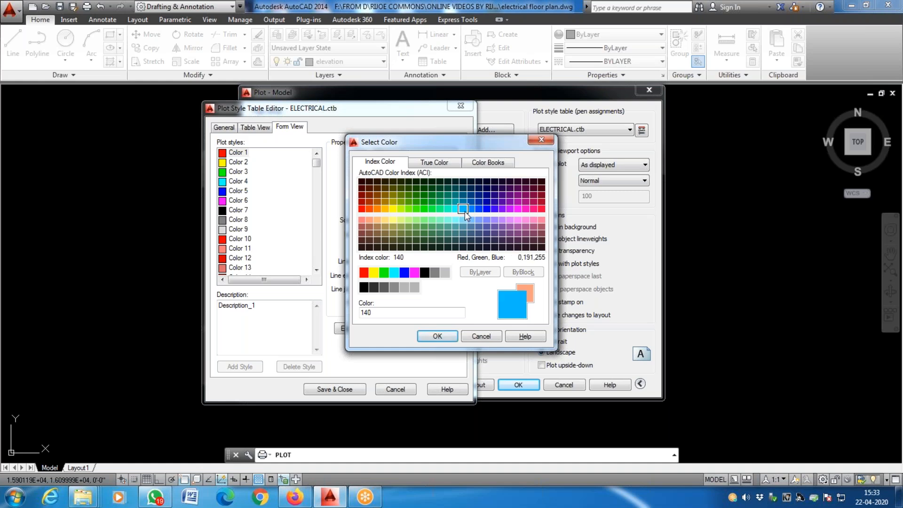
left_click(437, 336)
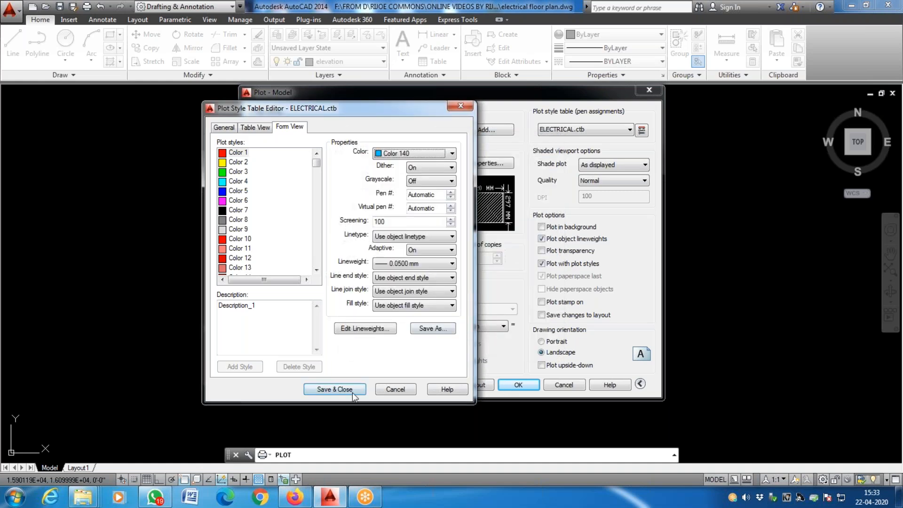
left_click(349, 391)
Step: Preview the plot to check the color change and exit the preview
left_click(278, 386)
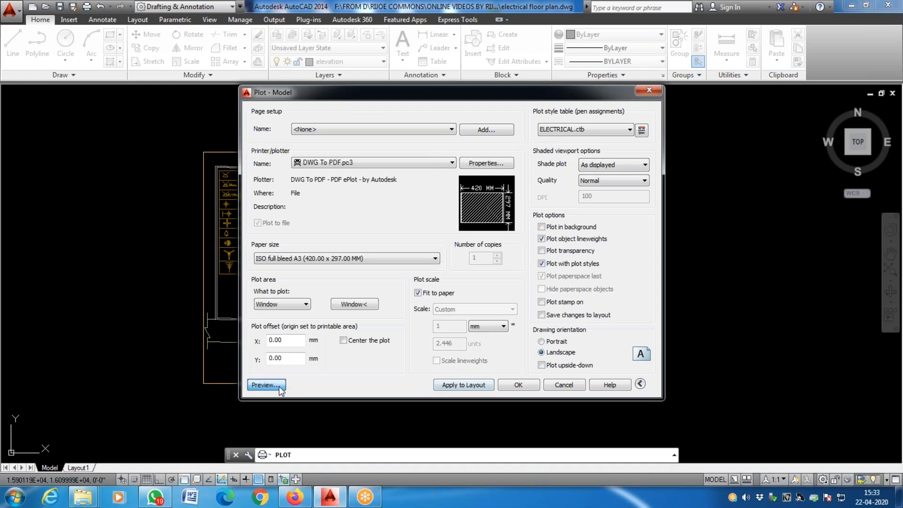
right_click(442, 210)
left_click(465, 217)
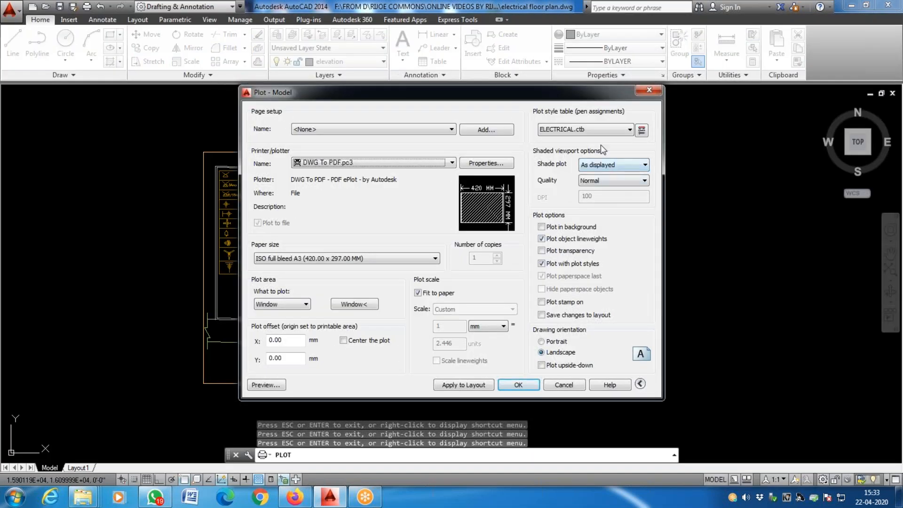
Step: Open ELECTRICAL.ctb for editing and select the plot styles Color 1 to Color 255 except Color 44
left_click(641, 130)
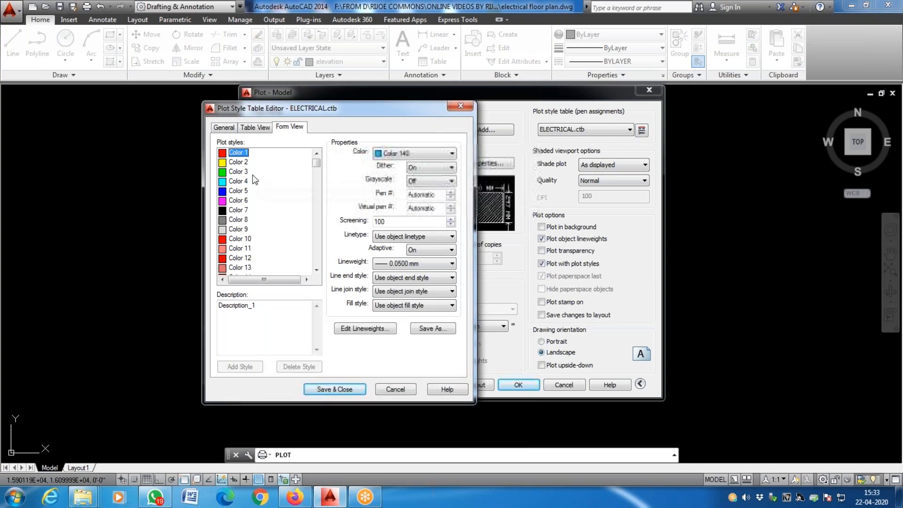
scroll(238, 270, "down", 20)
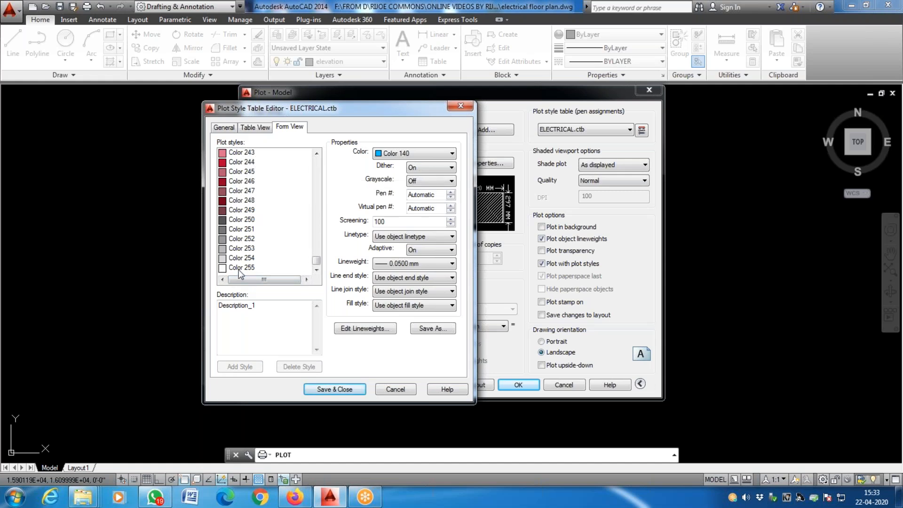
left_click(240, 267, "shift")
left_click_drag(319, 260, 317, 179)
left_click(248, 193, "ctrl")
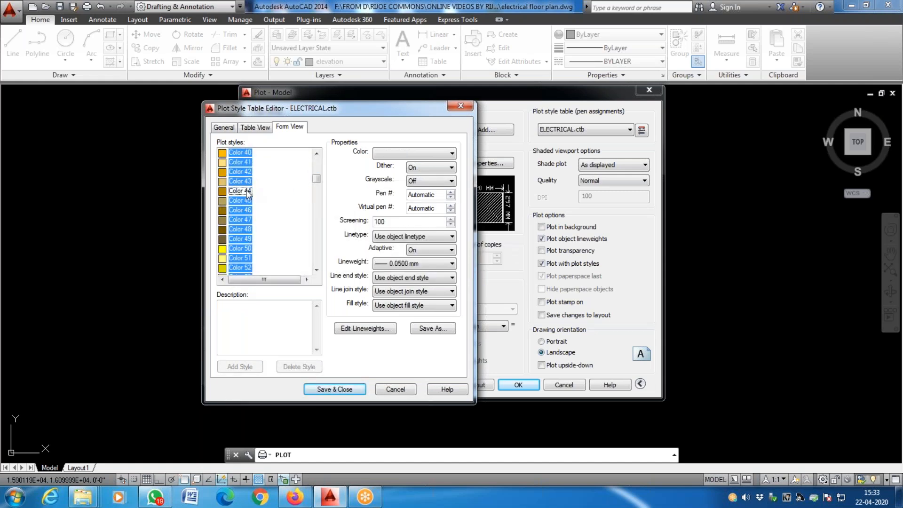
Step: Set the color of the selected plot styles to index color 140 and save the plot style table
left_click(441, 154)
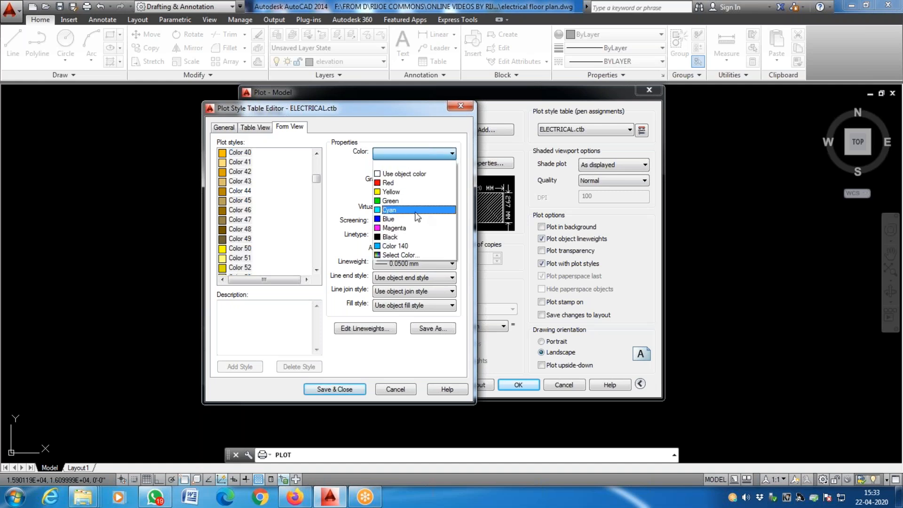
left_click(390, 257)
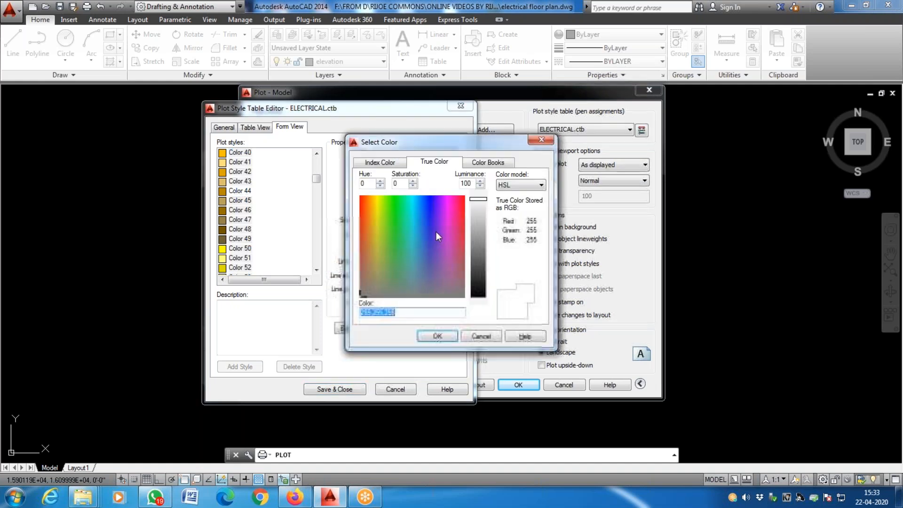
left_click(463, 208)
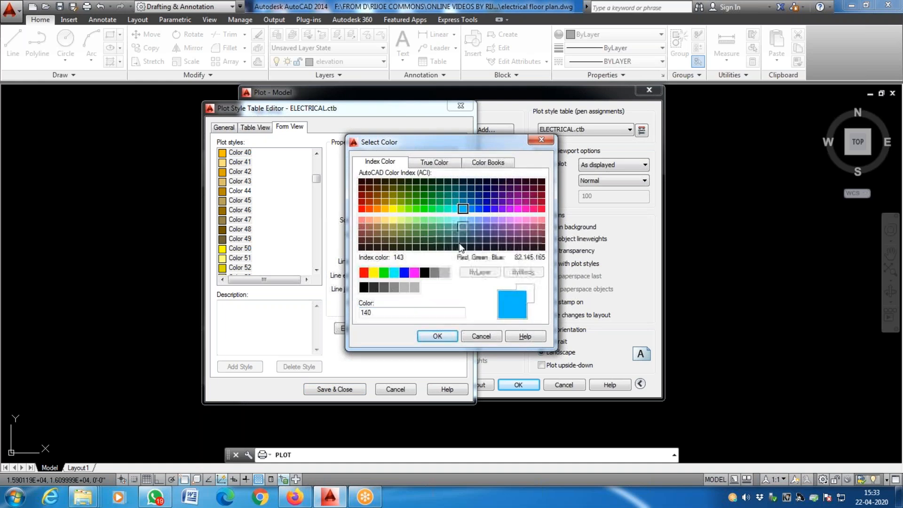
left_click(438, 336)
left_click(355, 391)
Step: Reopen ELECTRICAL.ctb, check the settings of the Color 1 to Color 7 and Color 44 plot styles, and close the editor with saving
left_click(642, 130)
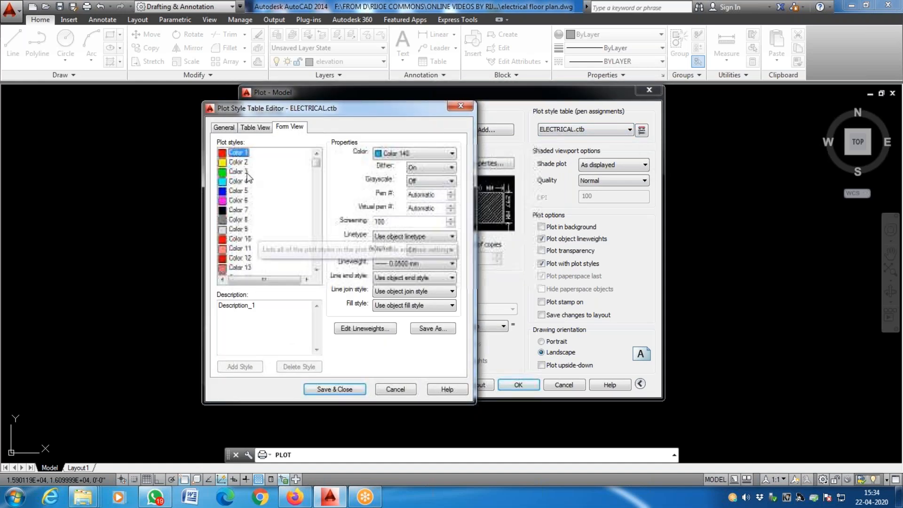
key("Down")
key("Down")
key("Down")
key("Down")
key("Down")
key("Down")
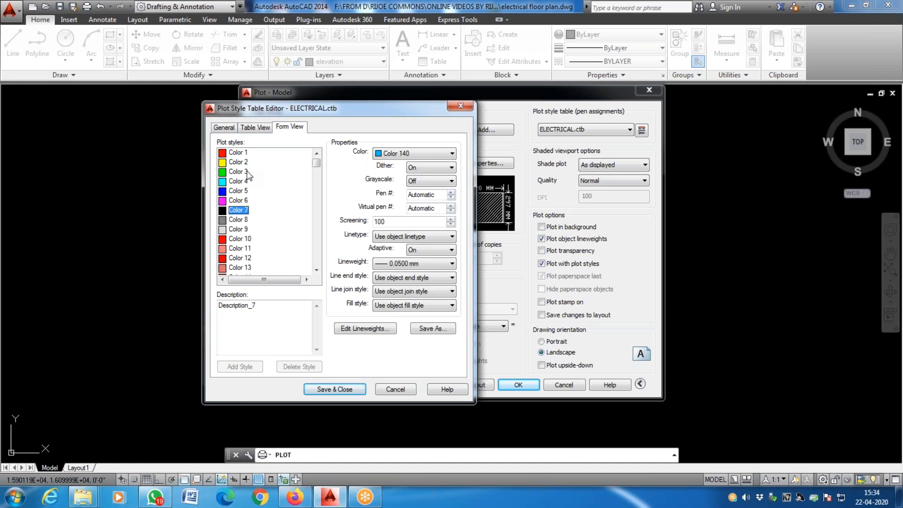
scroll(266, 235, "down", 10)
scroll(260, 242, "down", 2)
left_click(244, 221)
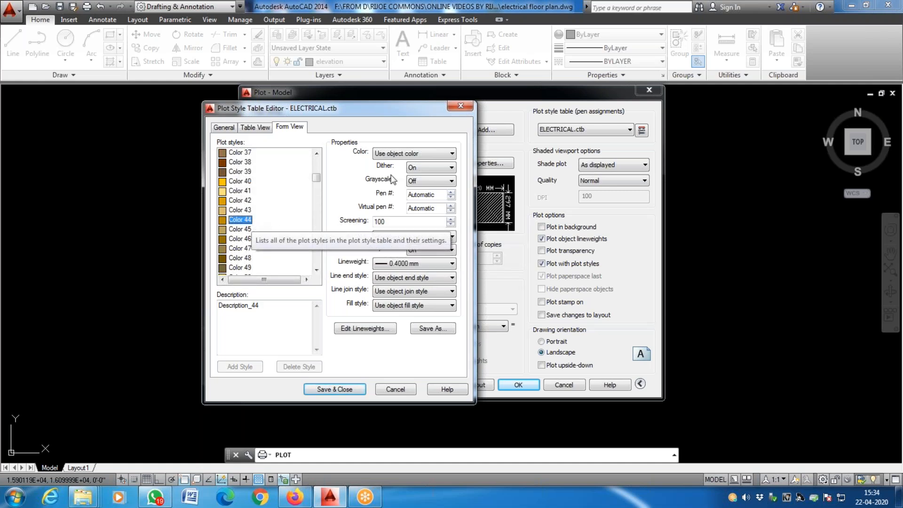
left_click(335, 388)
Step: Preview the plot, examine the floor plan and electrical wiring around the porch, toilet and bedroom, and exit the preview
left_click(266, 385)
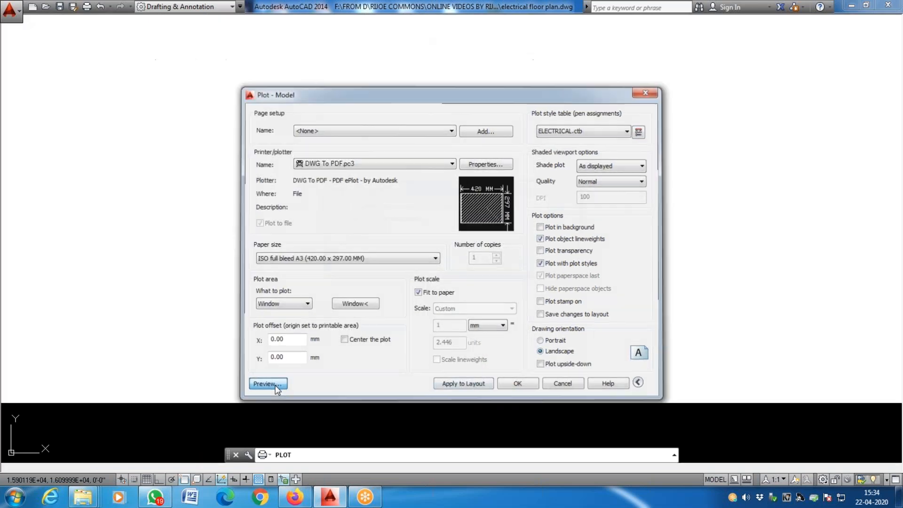
scroll(413, 264, "up", 5)
scroll(413, 263, "down", 5)
scroll(441, 315, "up", 5)
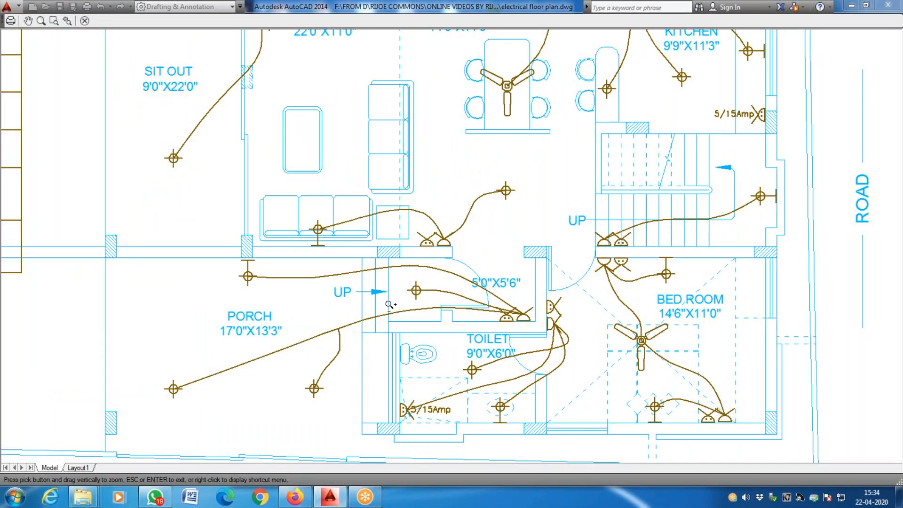
scroll(392, 303, "down", 3)
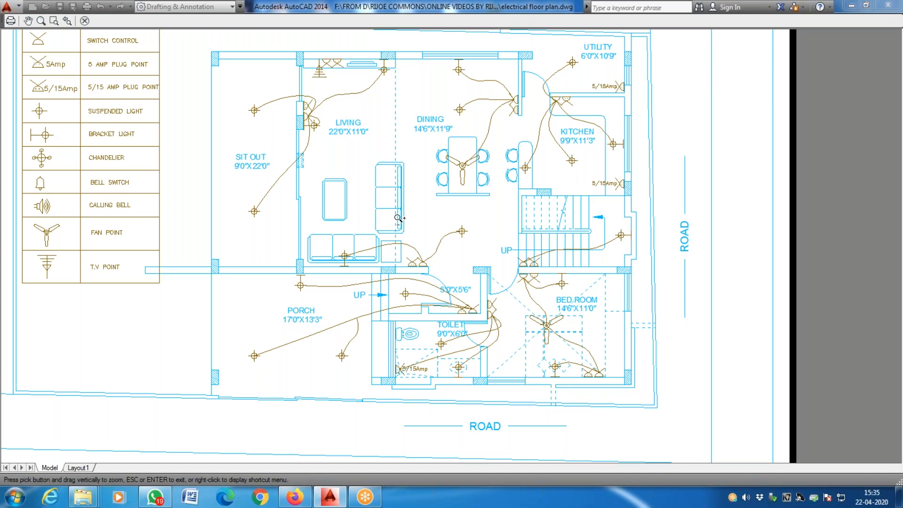
right_click(437, 233)
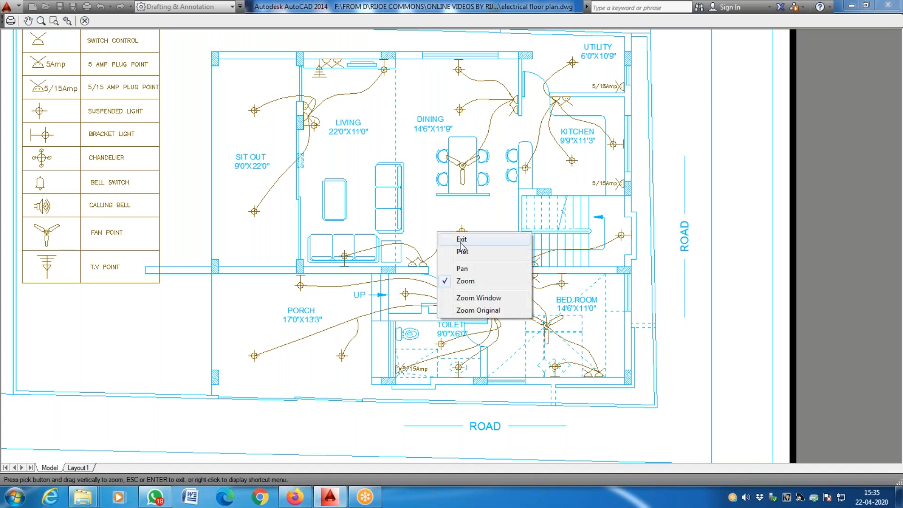
Step: Set Color 44 in the ELECTRICAL.ctb plot style table to plot in Red and save the table
right_click(422, 224)
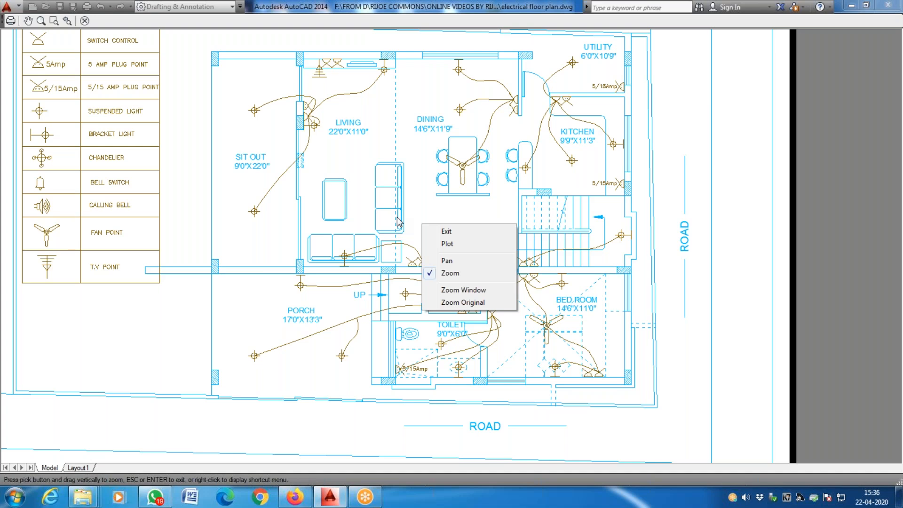
left_click(462, 234)
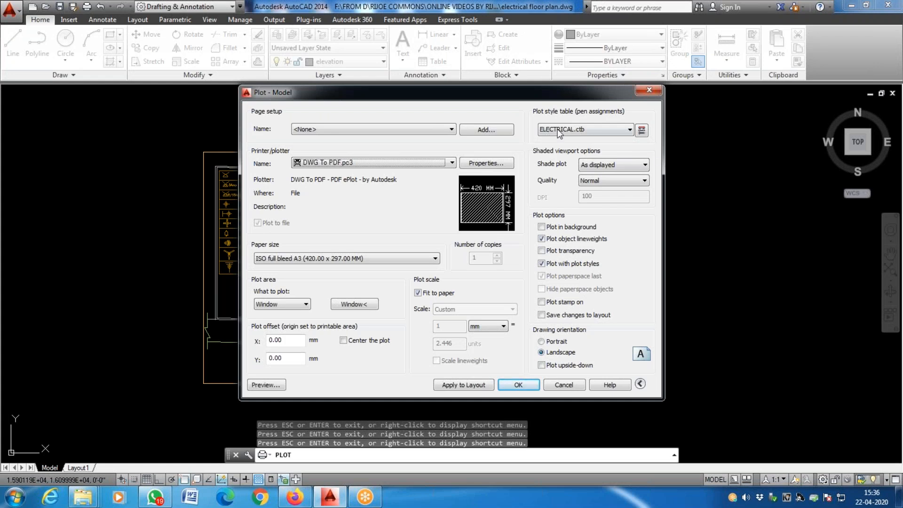
left_click(642, 130)
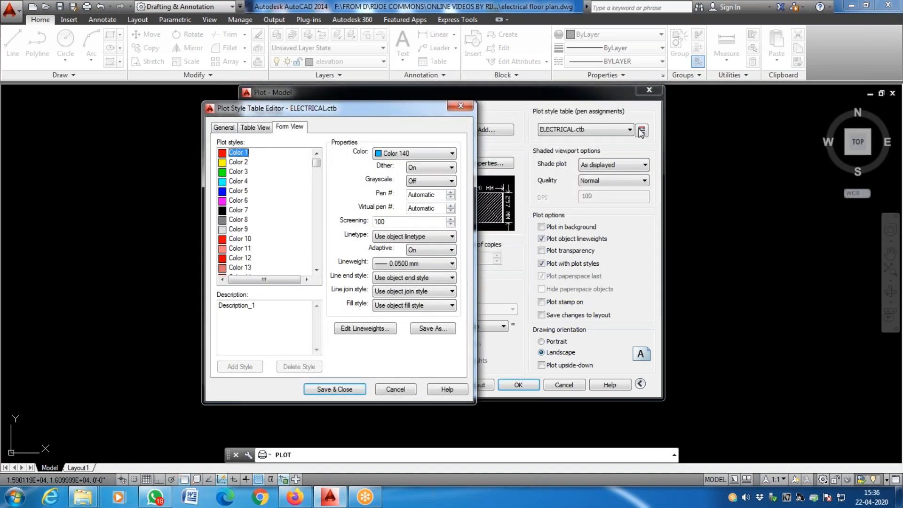
left_click(240, 239)
scroll(240, 256, "down", 5)
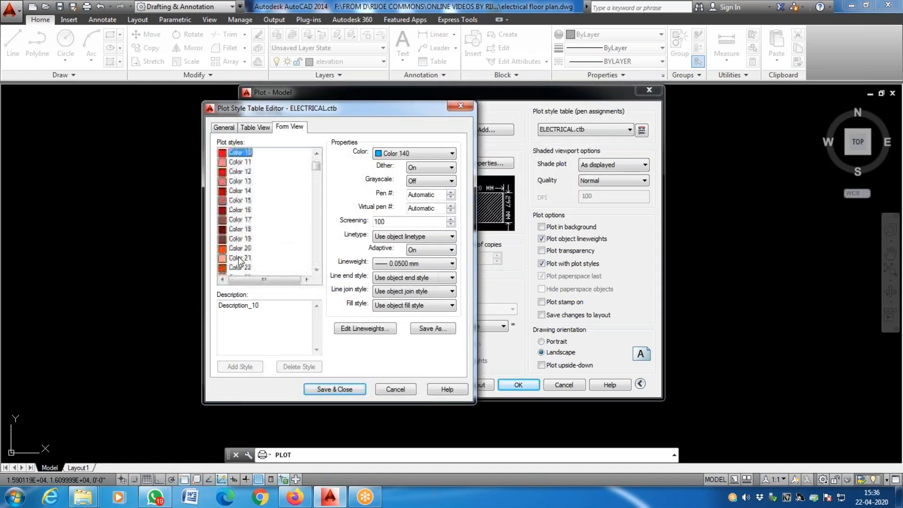
scroll(241, 223, "down", 2)
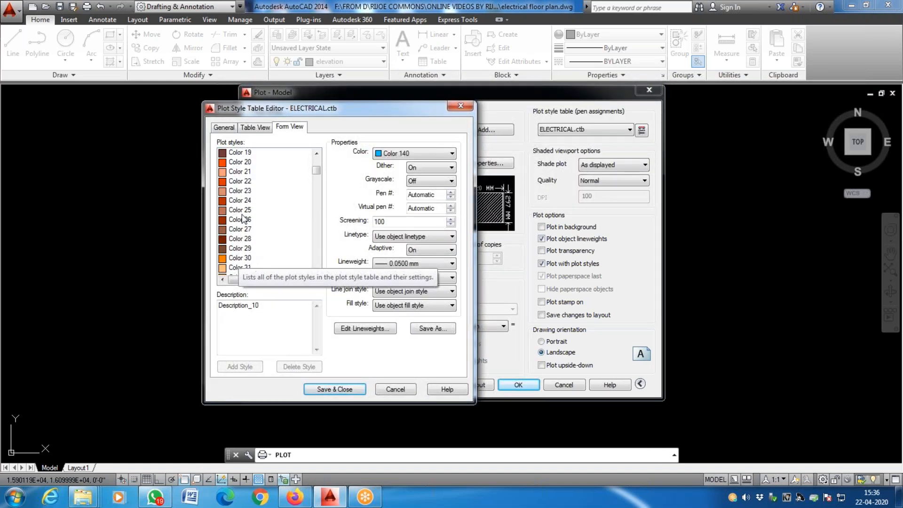
scroll(243, 231, "down", 2)
scroll(256, 217, "down", 2)
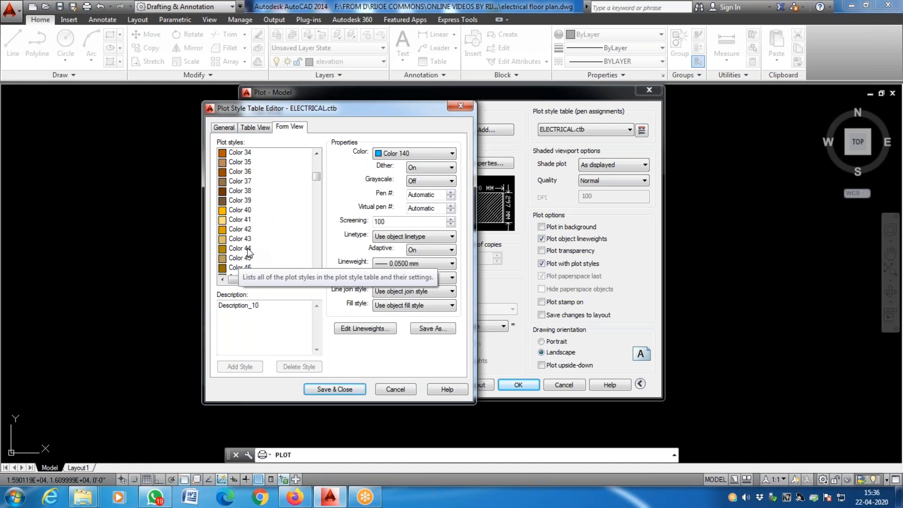
left_click(251, 249)
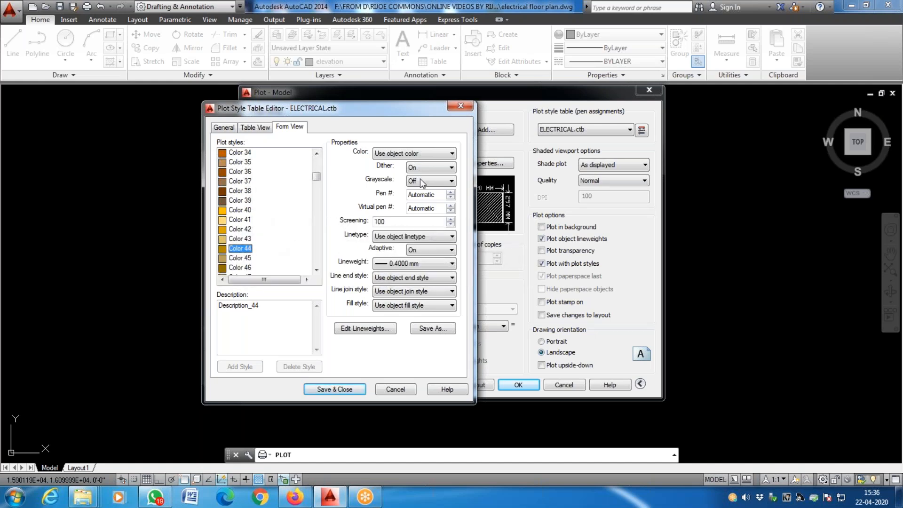
left_click(443, 154)
left_click(388, 174)
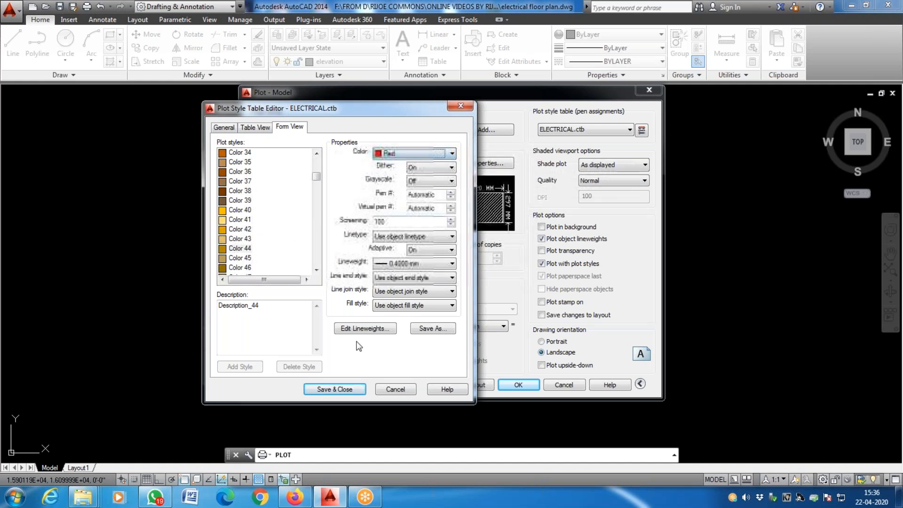
left_click(335, 389)
Step: Preview the plot of the floor plan with the edited ELECTRICAL.ctb style and inspect the electrical lines around the bedroom
left_click(281, 384)
scroll(575, 291, "up", 4)
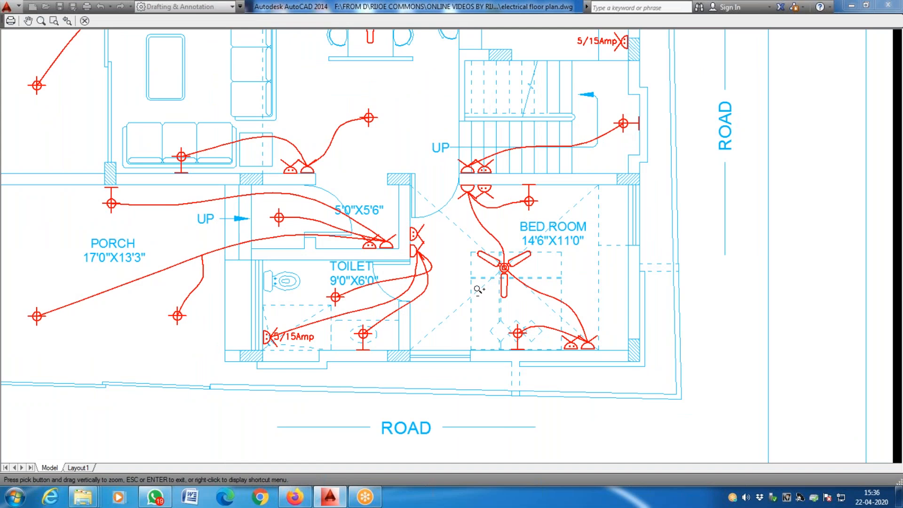
right_click(457, 277)
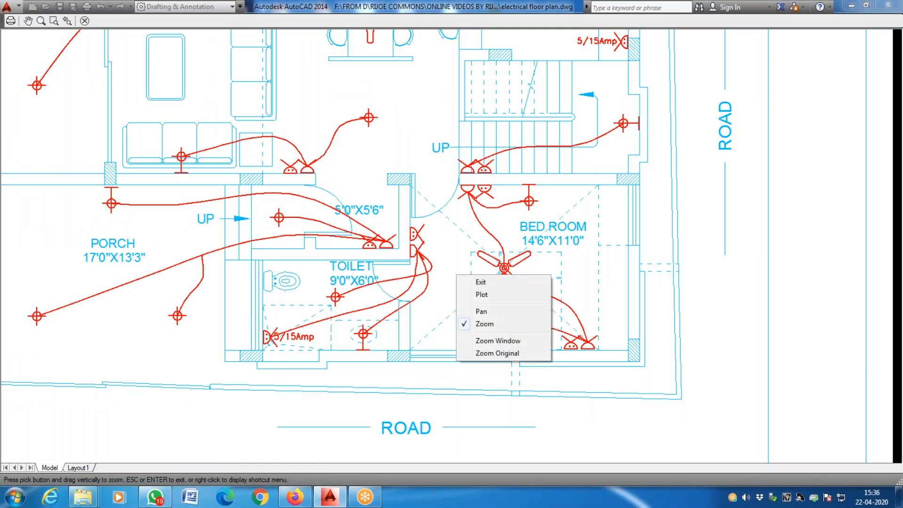
left_click(479, 283)
left_click(262, 383)
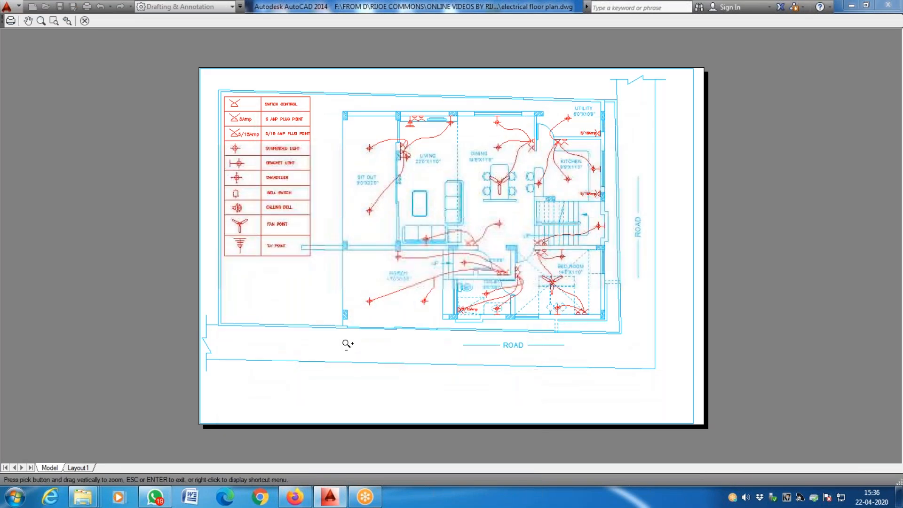
right_click(427, 238)
left_click(453, 245)
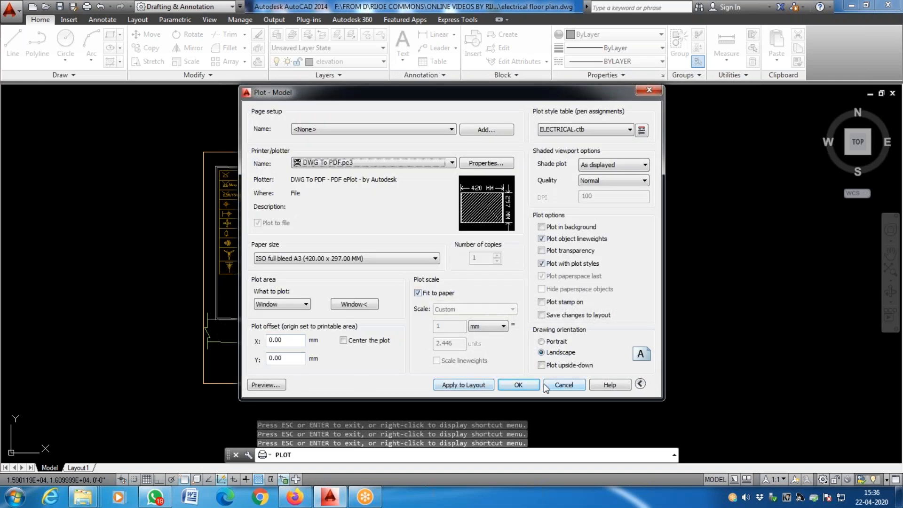
Step: Leave the plot setup without plotting and review the colours assigned to the drawing's layers
left_click(563, 385)
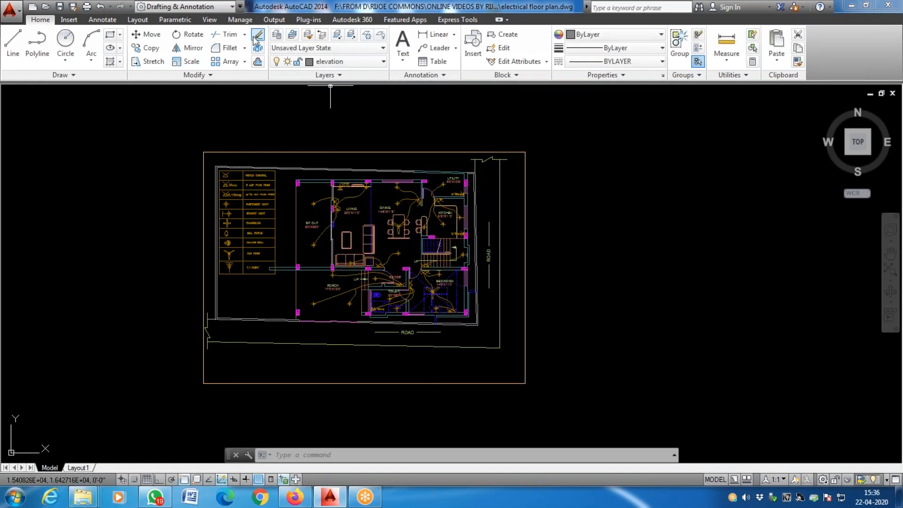
left_click(277, 35)
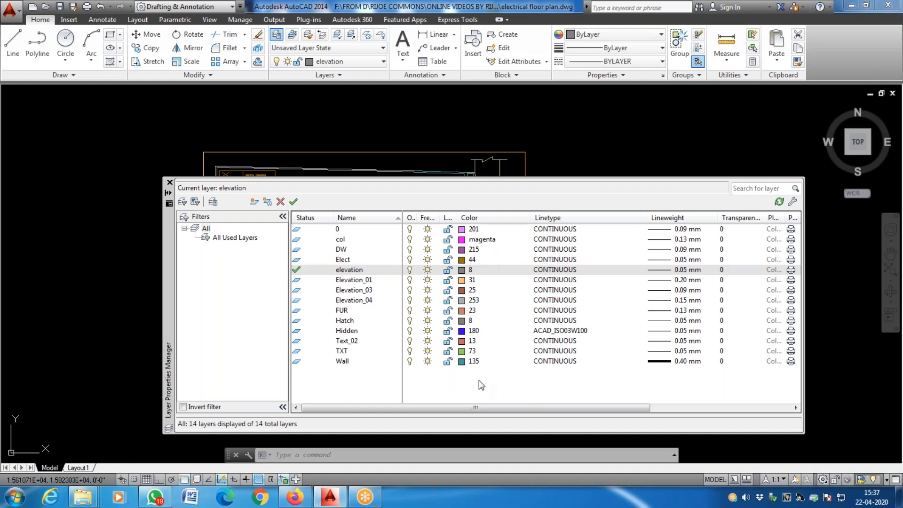
left_click(170, 183)
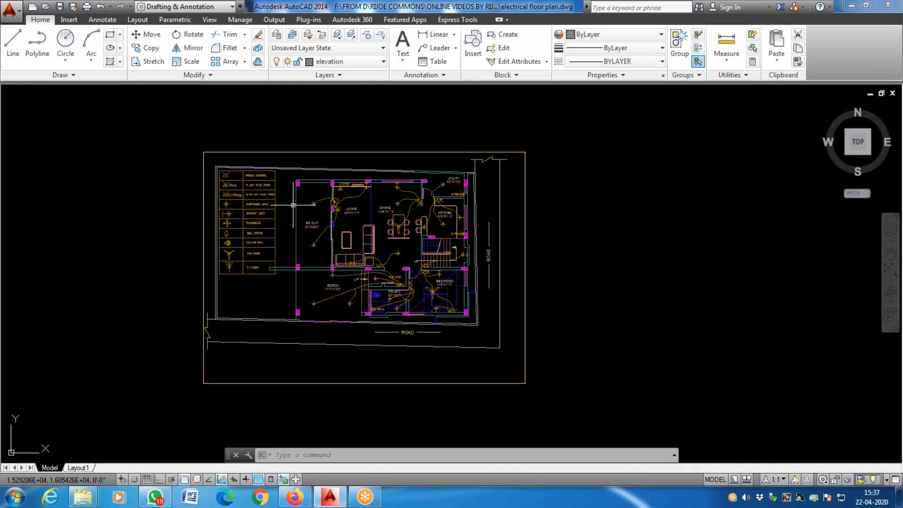
Step: Start a new plot using the <Previous plot> page setup and preview the floor plan
key("ctrl+p")
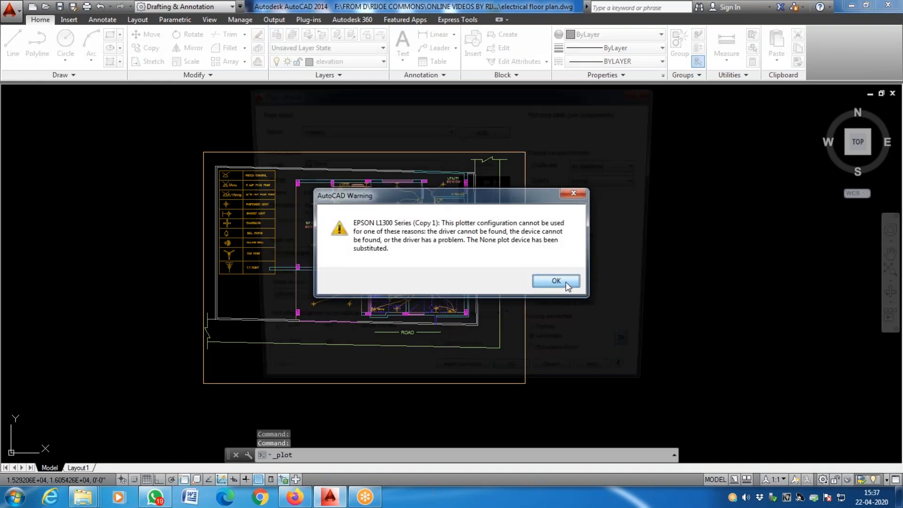
left_click(556, 280)
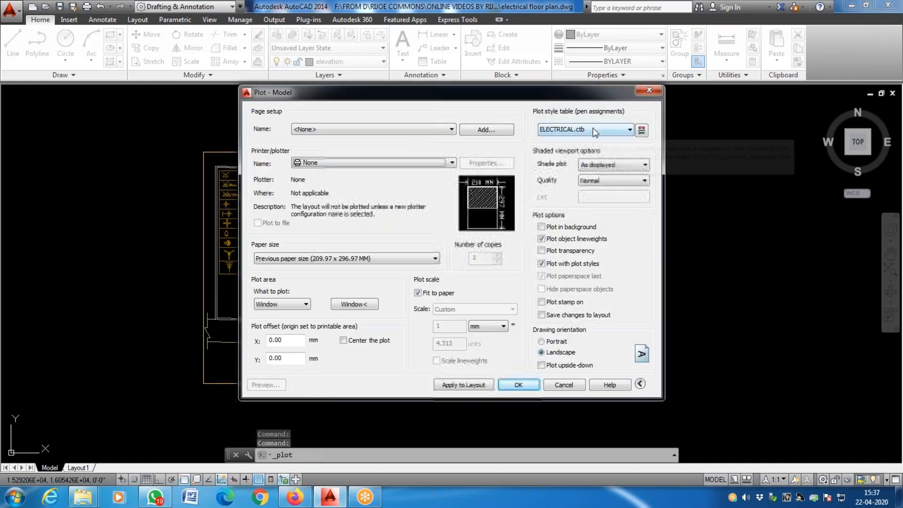
left_click(430, 130)
left_click(400, 145)
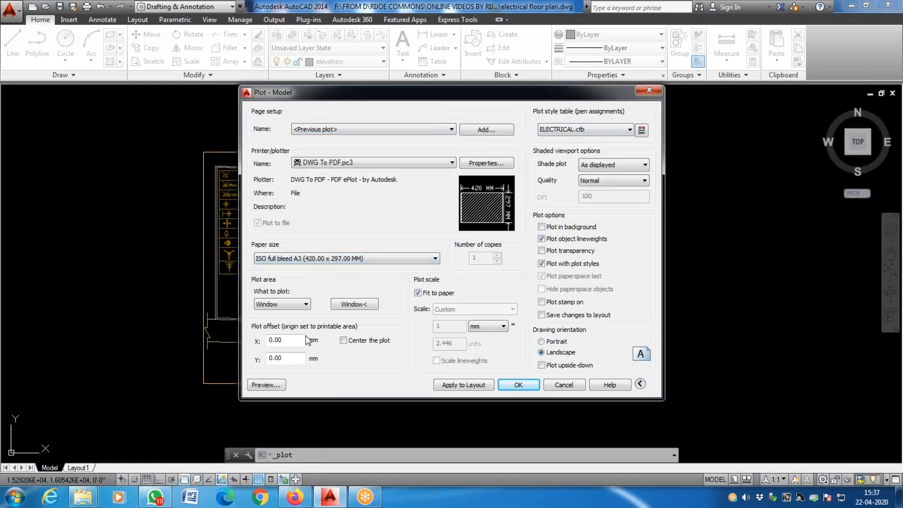
left_click(282, 385)
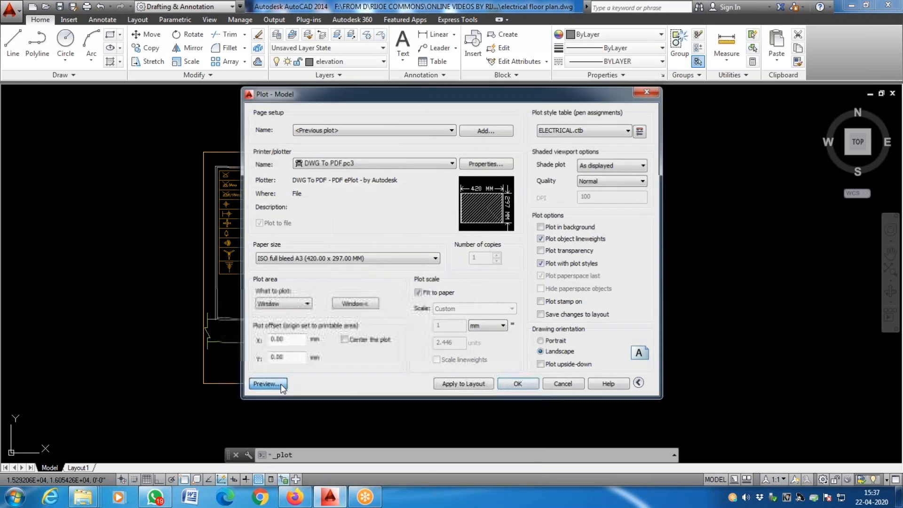
right_click(431, 224)
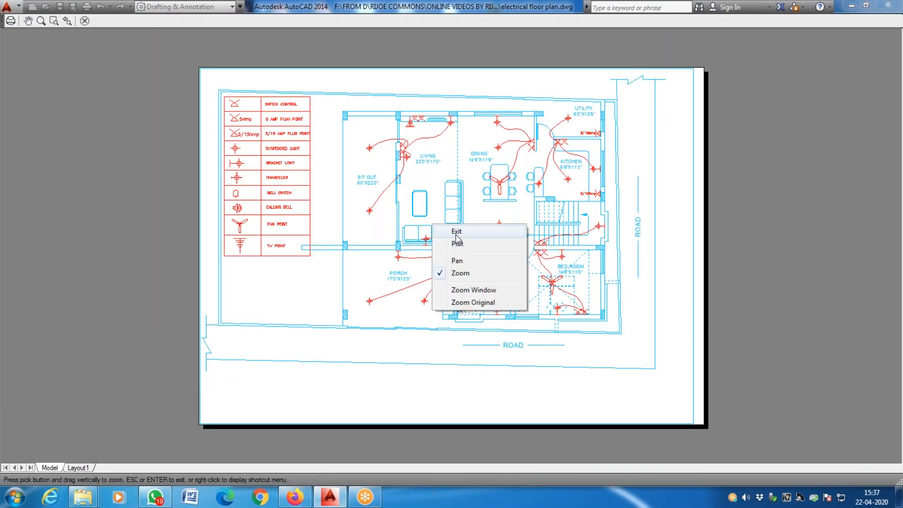
left_click(443, 232)
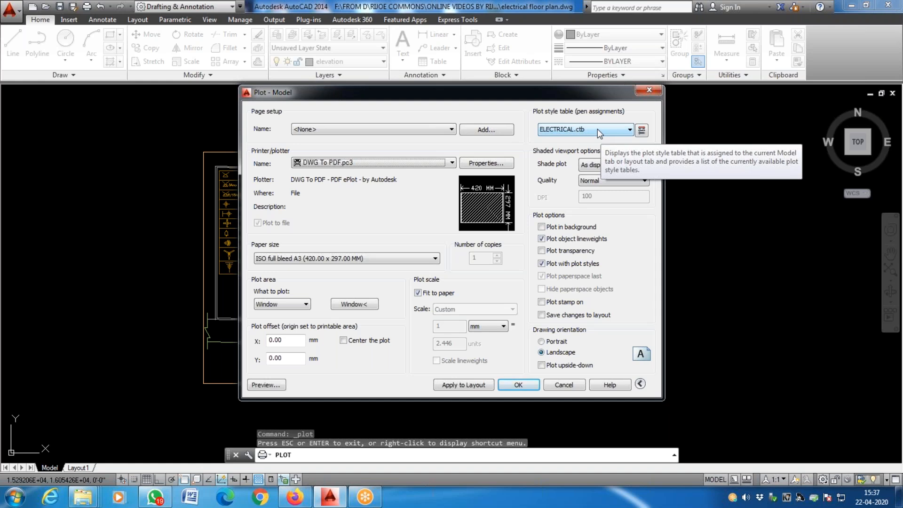
Step: Assign the acad.ctb plot style table to all layouts
left_click(597, 129)
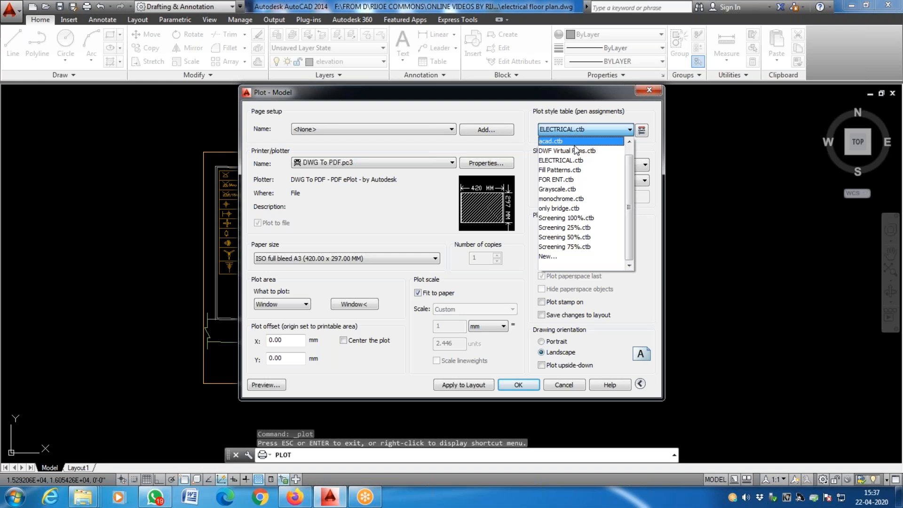
left_click(577, 141)
left_click(457, 272)
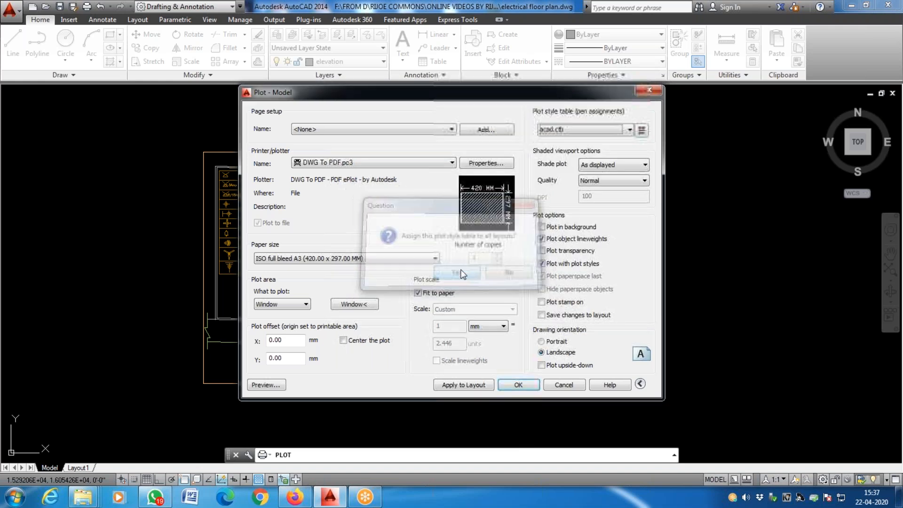
left_click(595, 132)
left_click(581, 143)
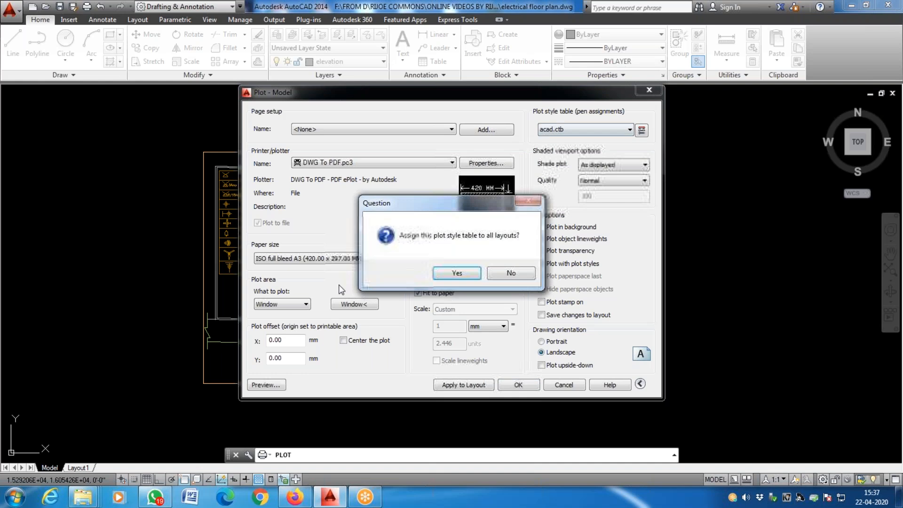
left_click(448, 274)
Step: Preview the plot with the acad.ctb style and examine the floor plan's line colours
left_click(266, 385)
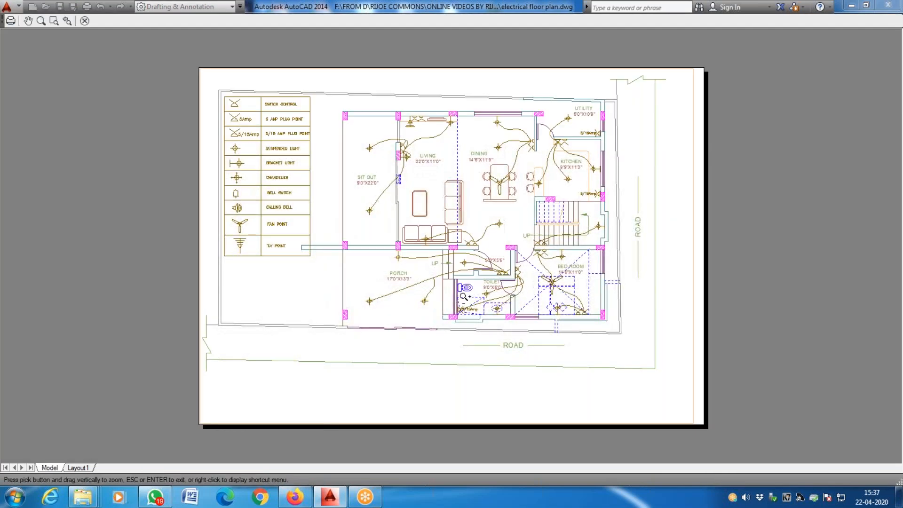
scroll(317, 293, "up", 3)
scroll(318, 293, "down", 4)
scroll(335, 244, "up", 2)
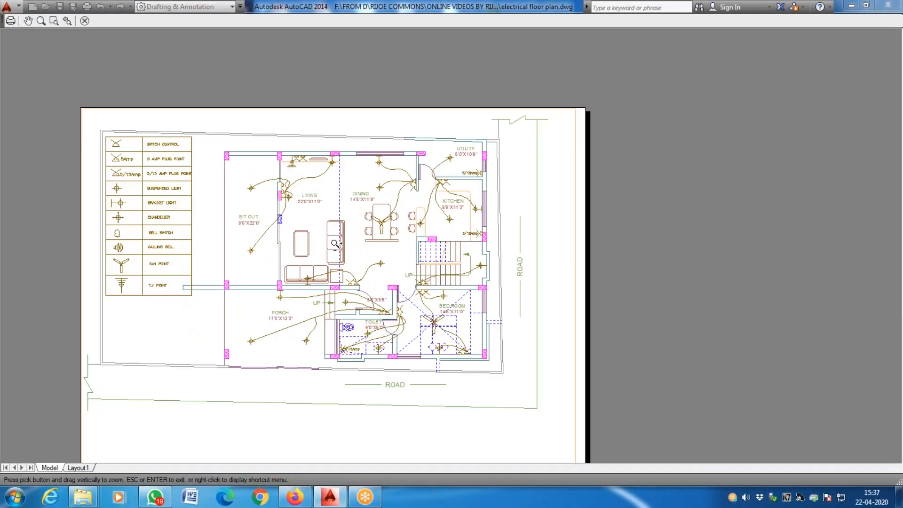
right_click(335, 243)
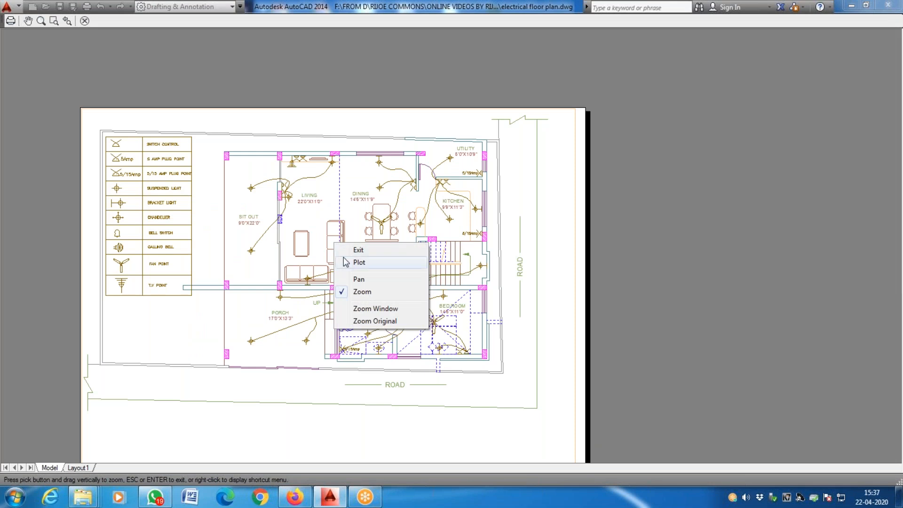
left_click(346, 262)
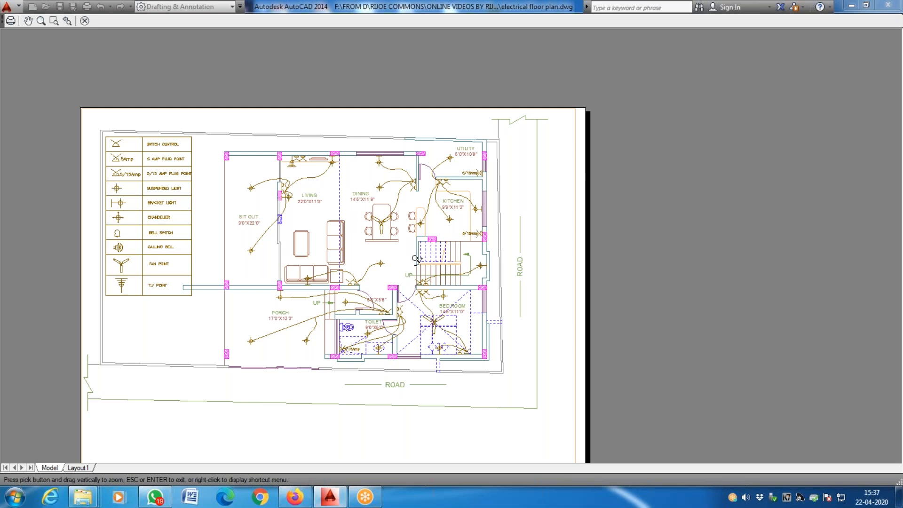
scroll(282, 299, "up", 2)
scroll(366, 288, "down", 2)
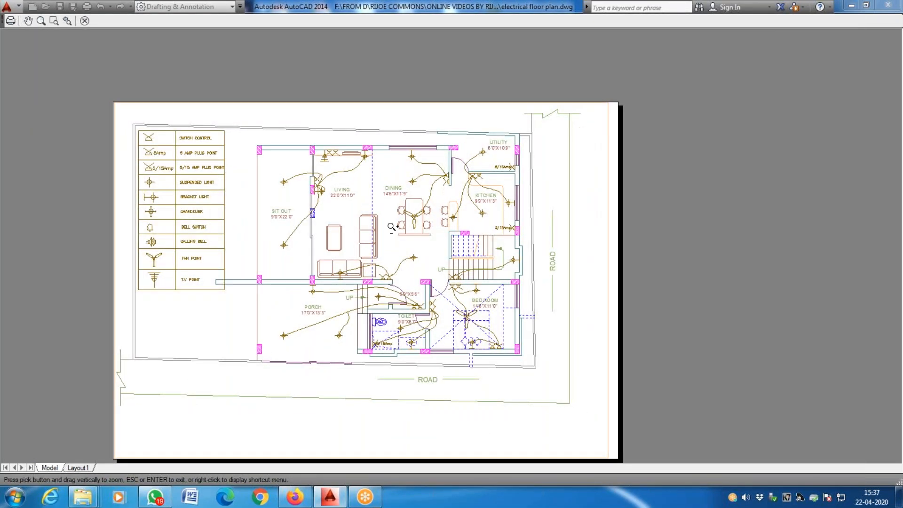
right_click(477, 210)
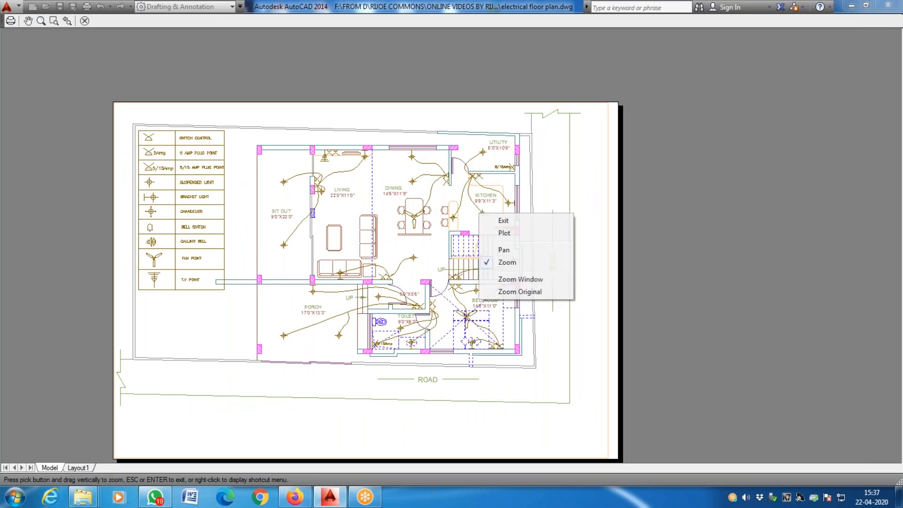
left_click(494, 221)
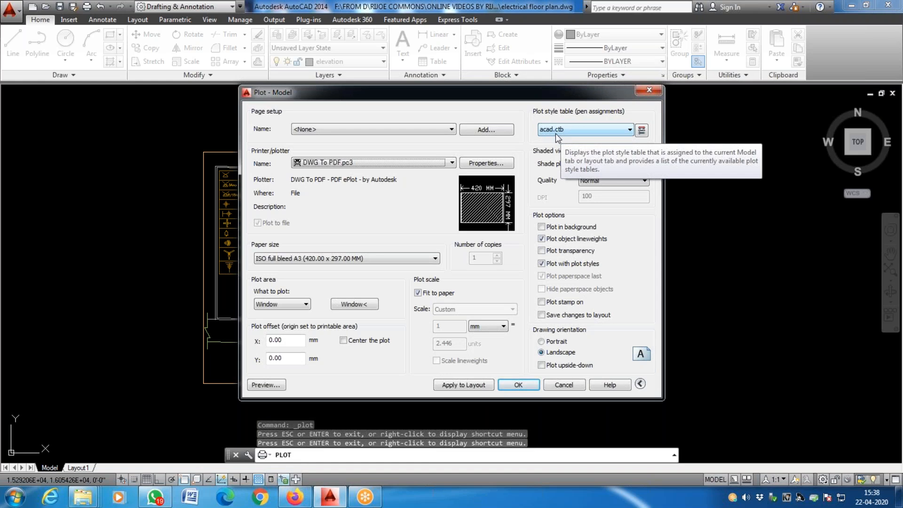
Step: Assign the FOR ENT.ctb plot style table to all layouts and preview the resulting plot
left_click(555, 133)
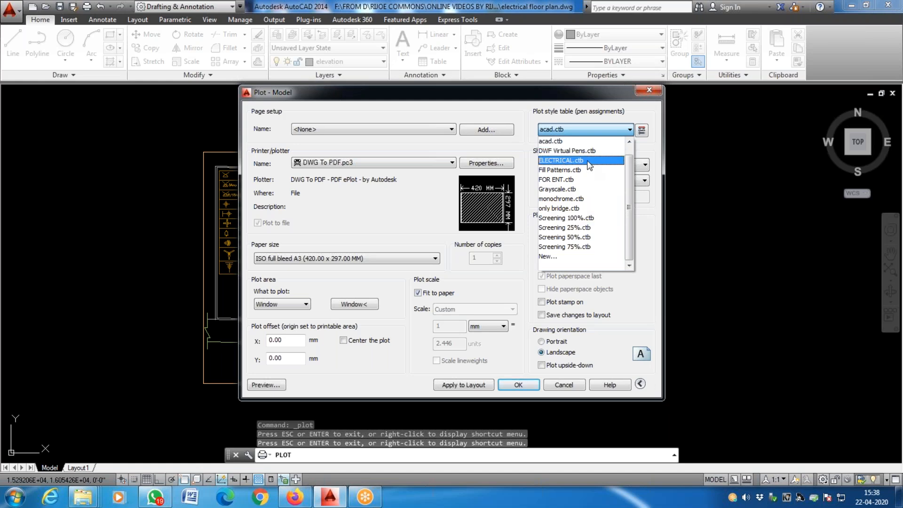
left_click(564, 180)
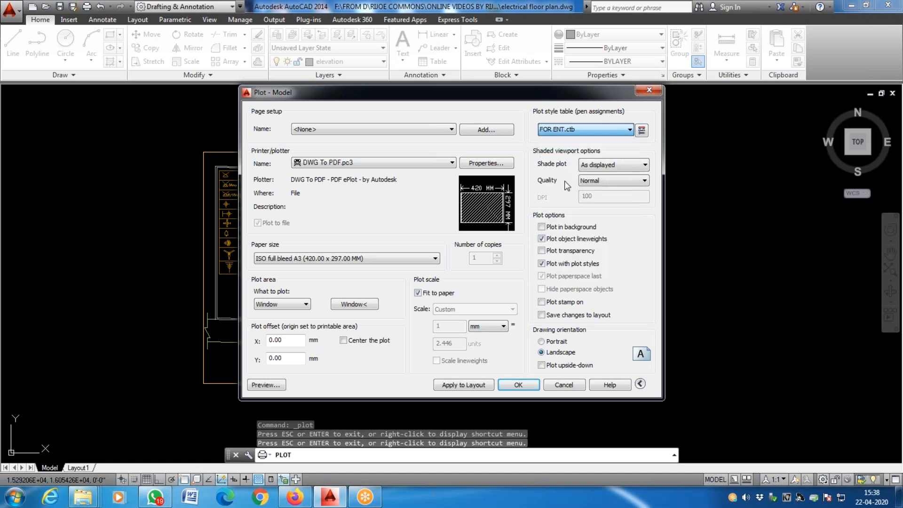
left_click(457, 273)
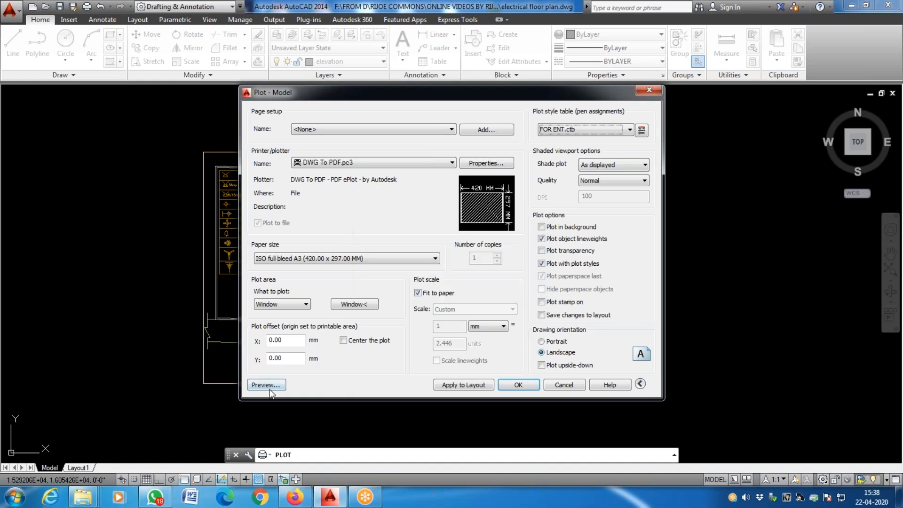
left_click(273, 385)
right_click(458, 245)
left_click(482, 253)
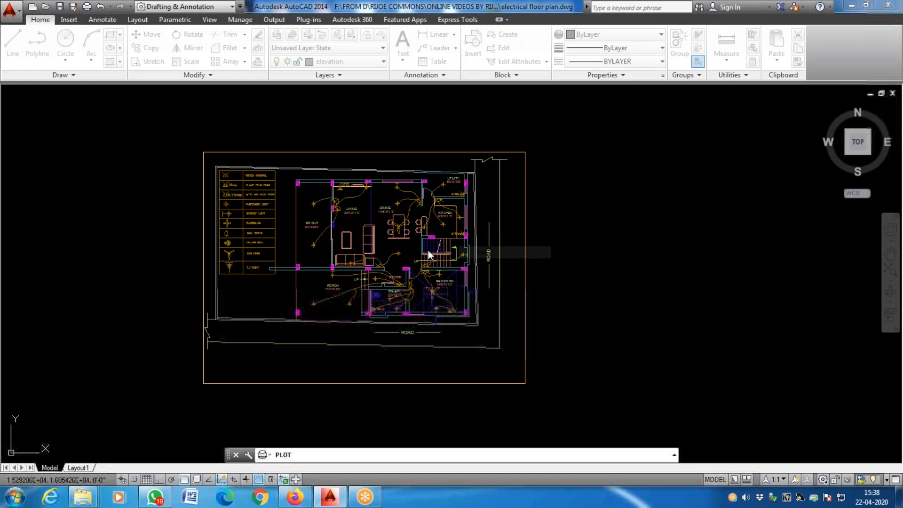
Step: Assign the acad.ctb plot style table to all layouts and preview the resulting plot
left_click(629, 130)
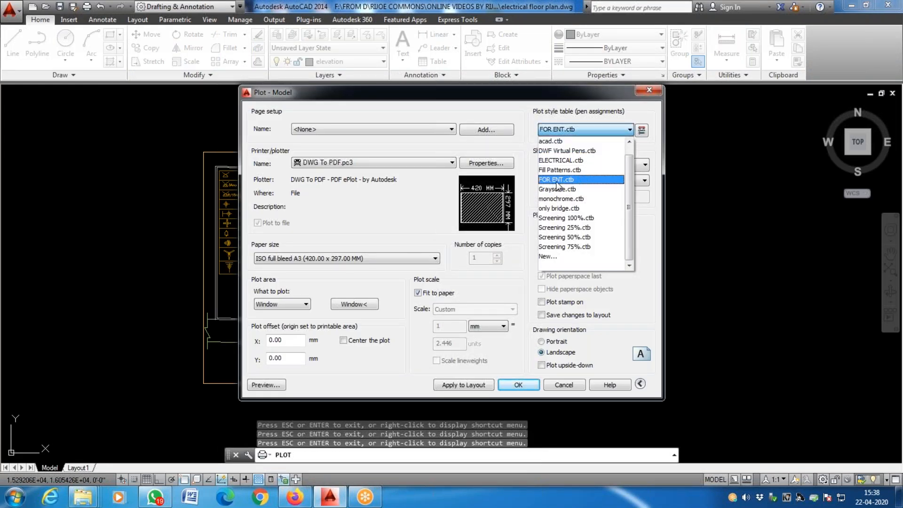
left_click(581, 142)
left_click(458, 277)
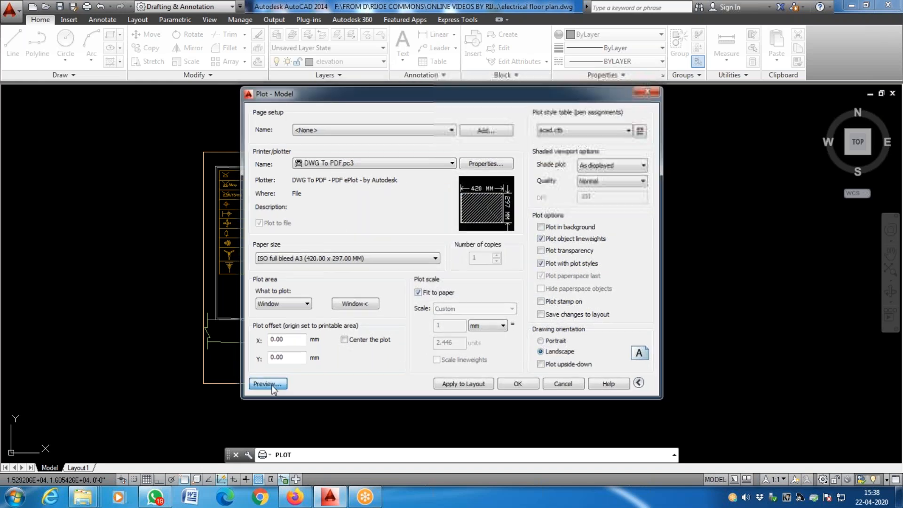
left_click(267, 383)
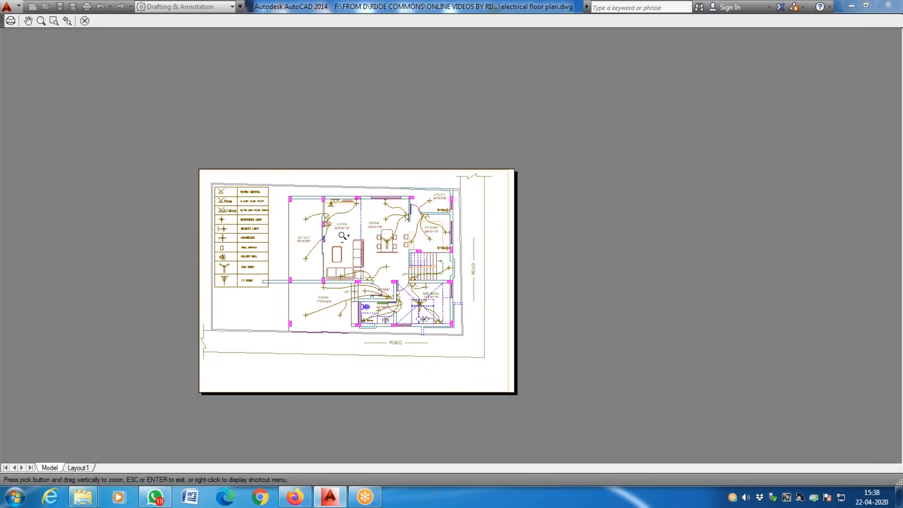
right_click(367, 235)
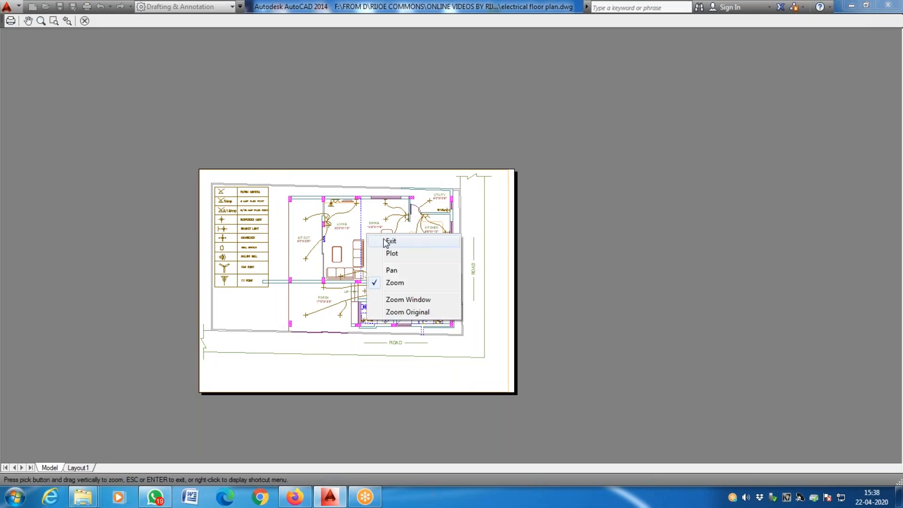
left_click(389, 241)
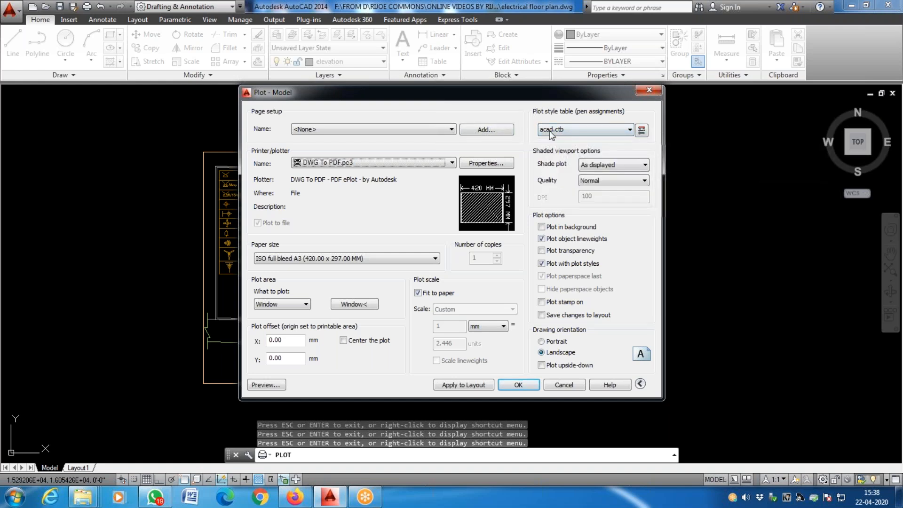
Step: Examine the acad.ctb plot styles in the Plot Style Table Editor without changing them
left_click(641, 131)
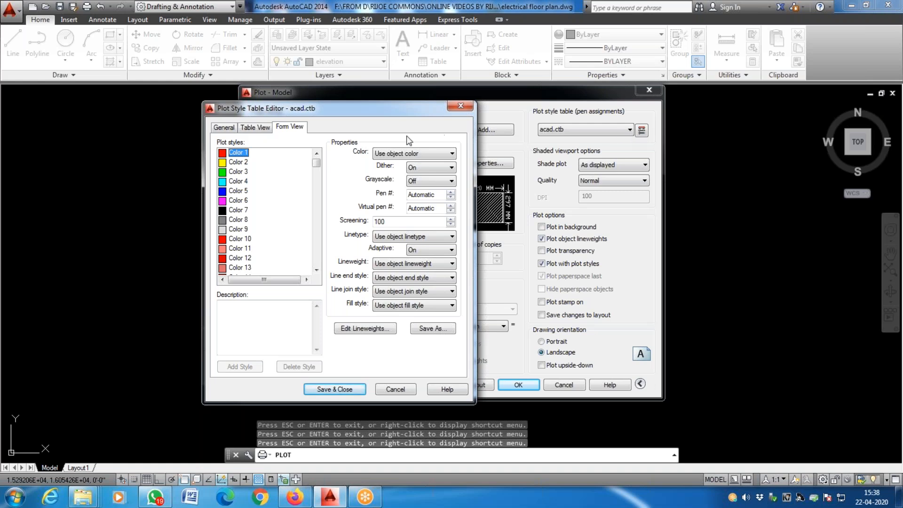
key("Escape")
Step: Try the DWF Virtual Pens.ctb and Grayscale.ctb plot style tables without assigning either to all layouts
left_click(571, 128)
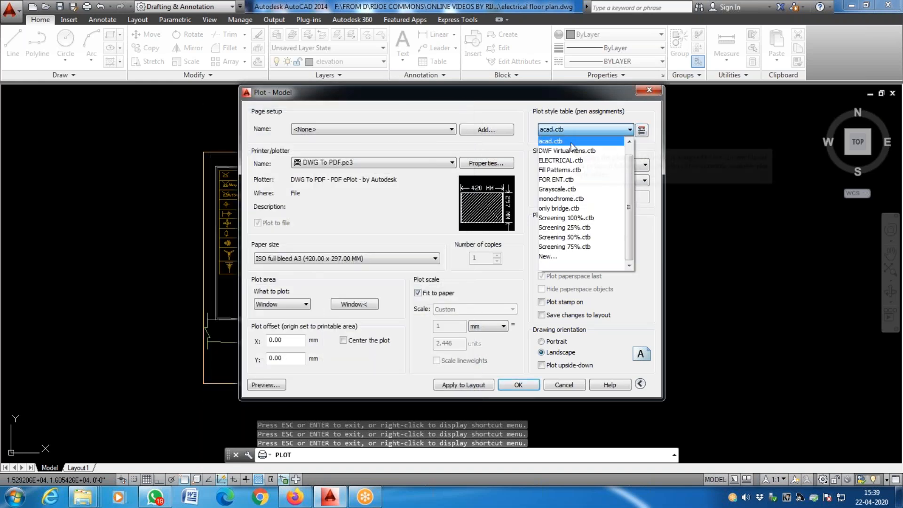
left_click(572, 151)
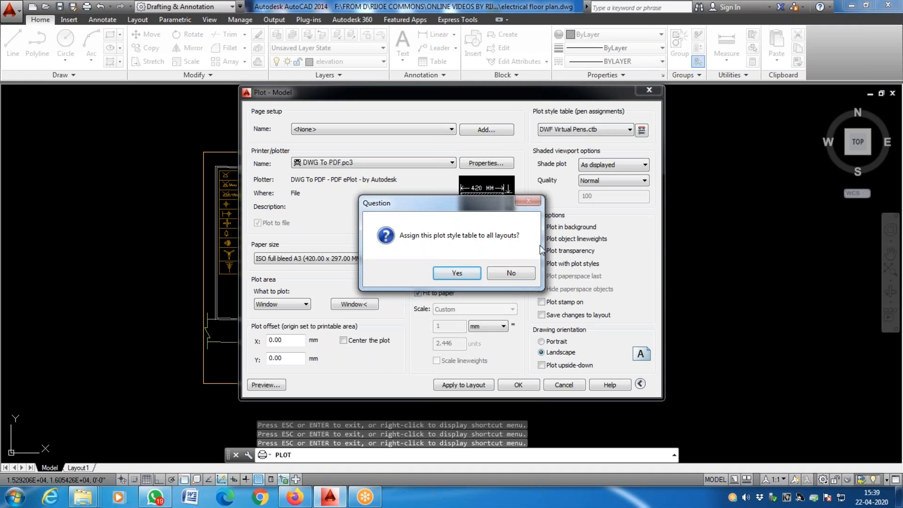
left_click(513, 276)
left_click(603, 130)
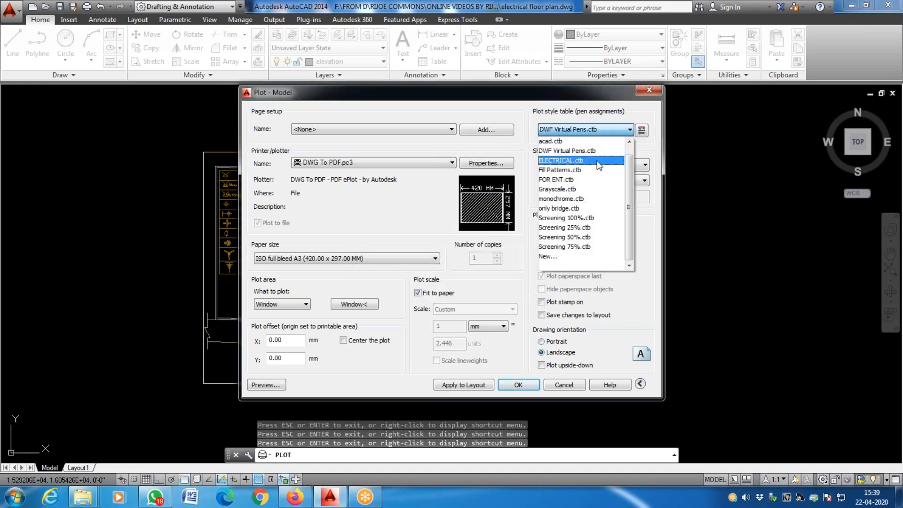
left_click(584, 189)
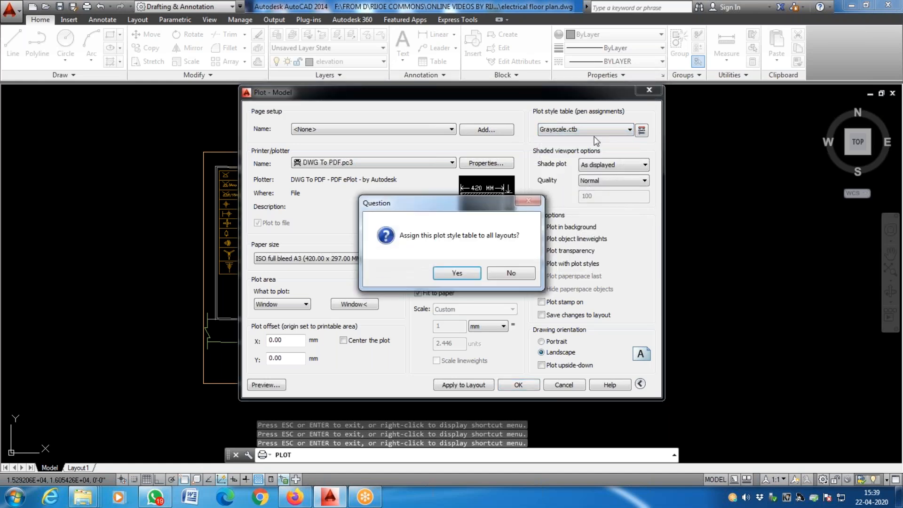
left_click(511, 272)
left_click(585, 130)
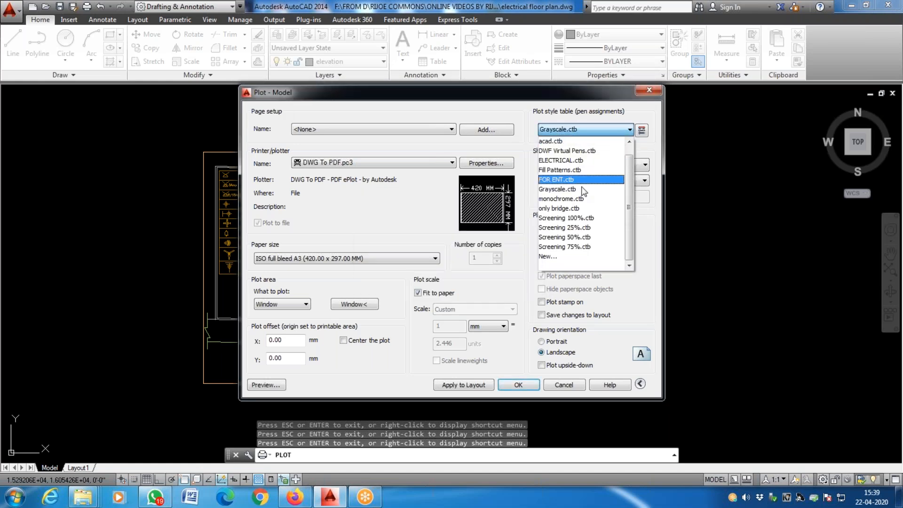
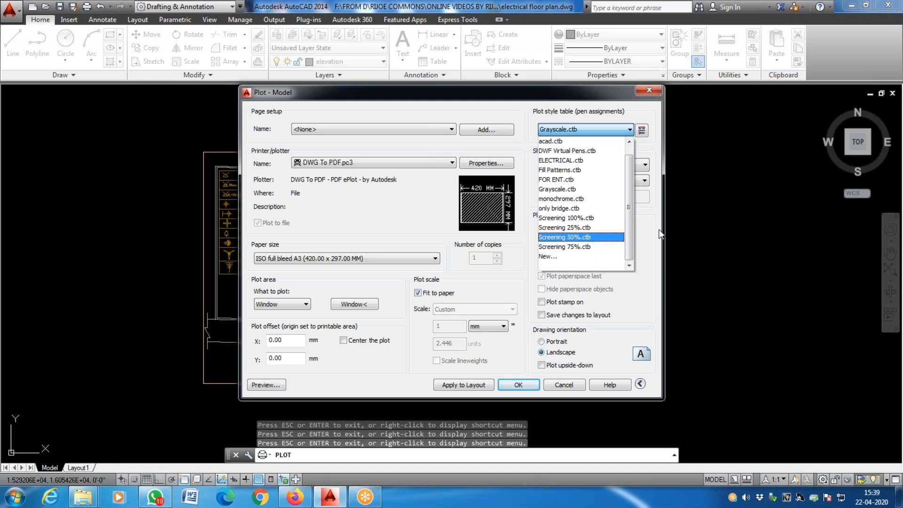
left_click(642, 127)
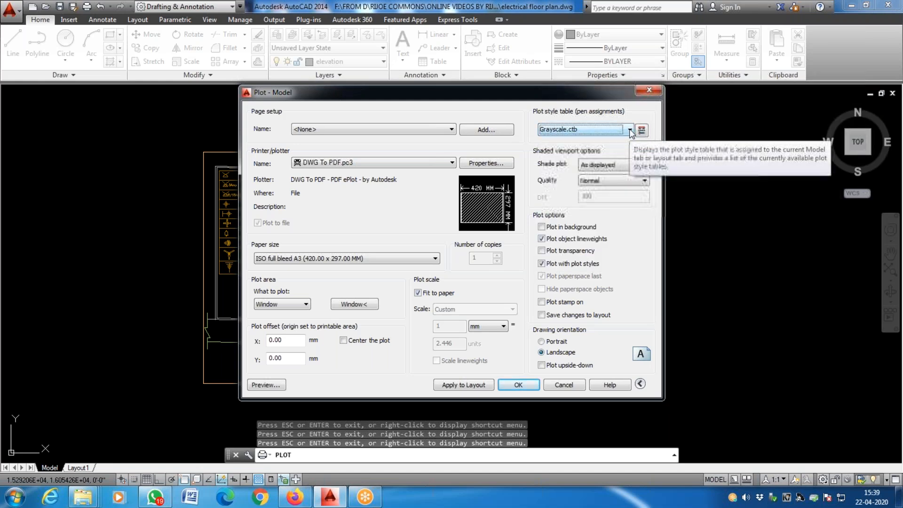
Step: Create a color-dependent plot style table named TEST and open it in the Plot Style Table Editor
left_click(623, 130)
left_click(549, 256)
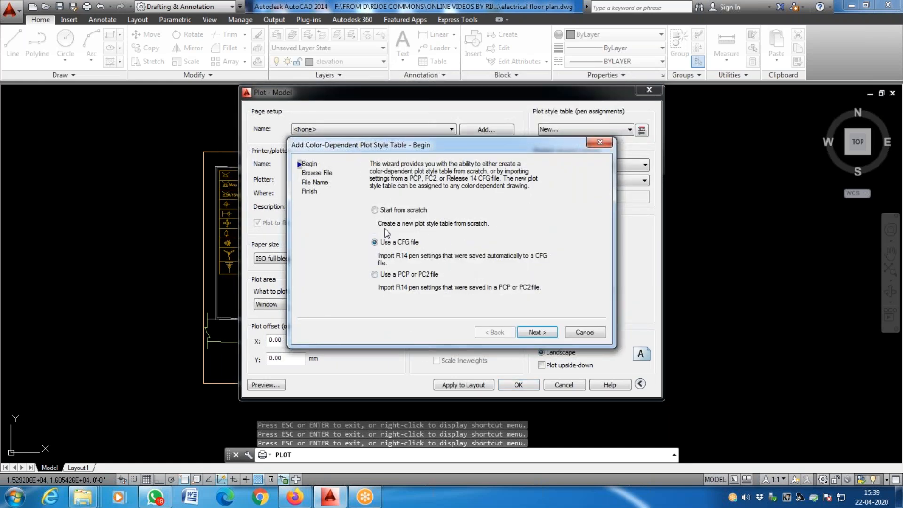
left_click(541, 333)
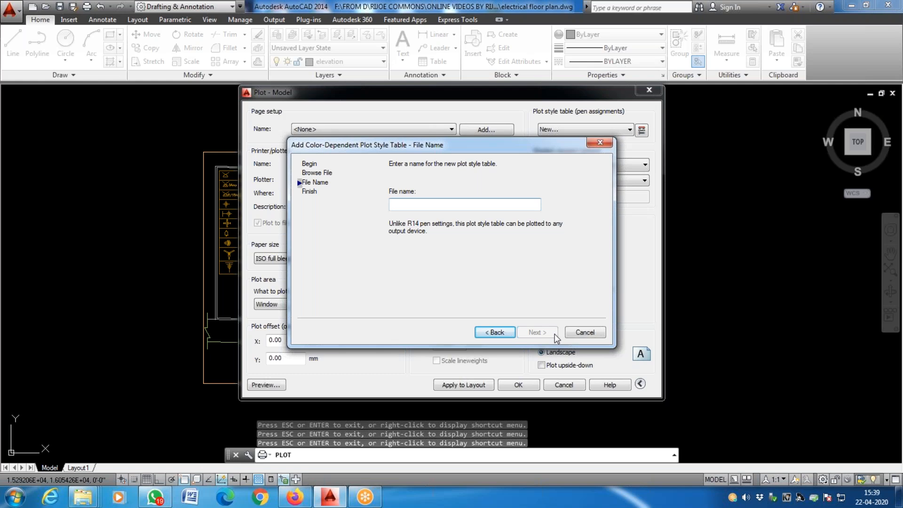
type("TEST")
key("Return")
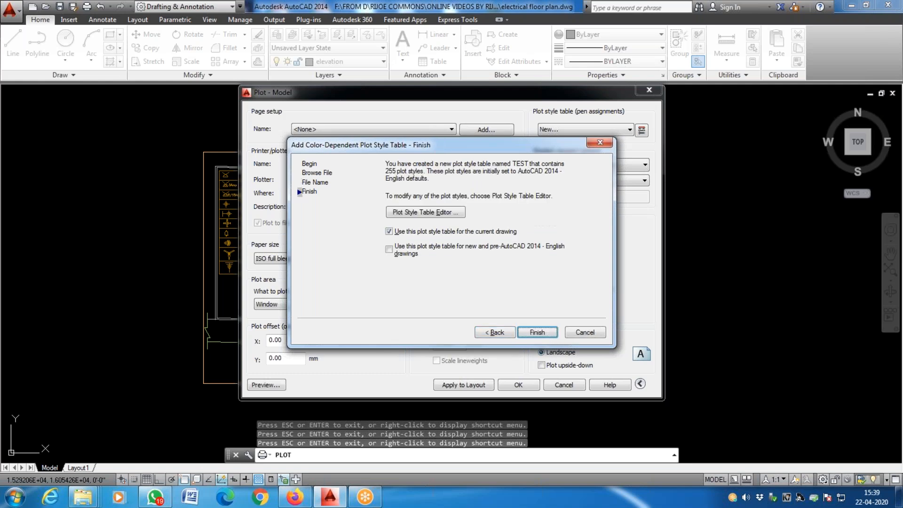
left_click(444, 212)
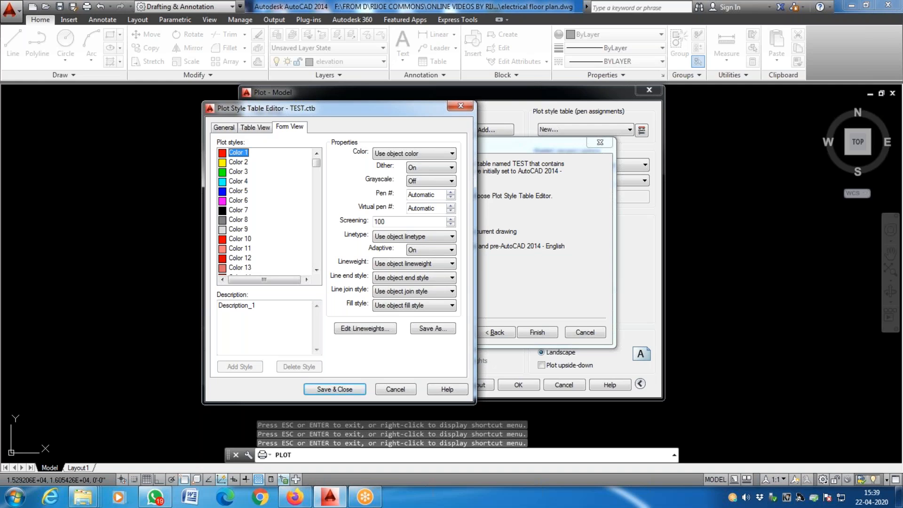
key("Return")
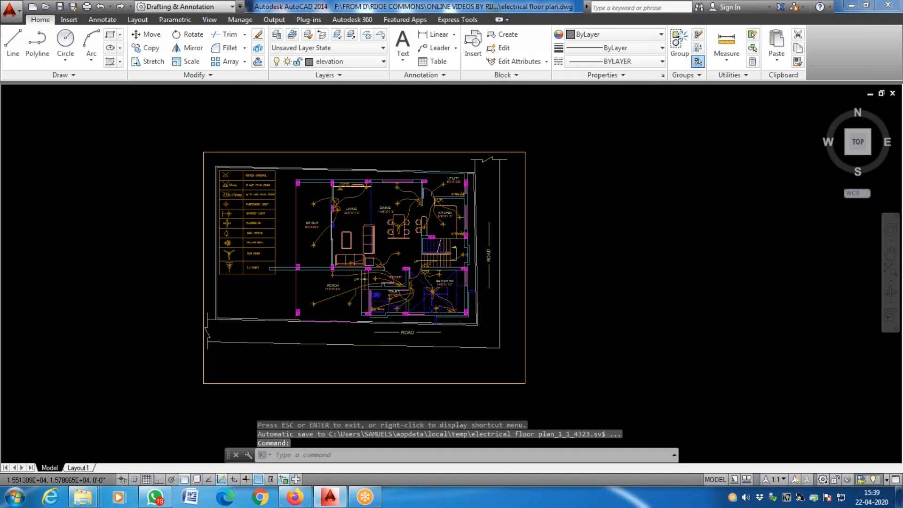
Step: Turn off and freeze the Elect layer of the floor plan
scroll(360, 287, "up", 4)
scroll(324, 266, "down", 4)
scroll(394, 263, "down", 2)
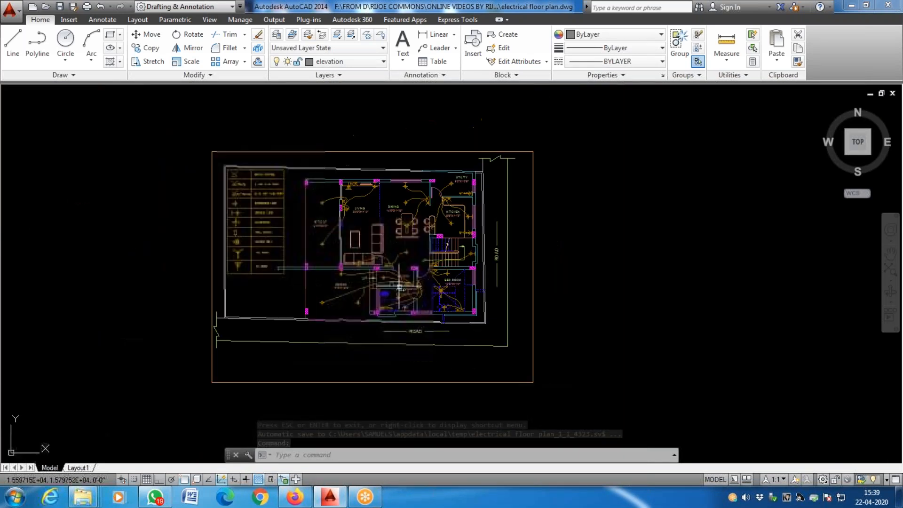
scroll(372, 254, "up", 2)
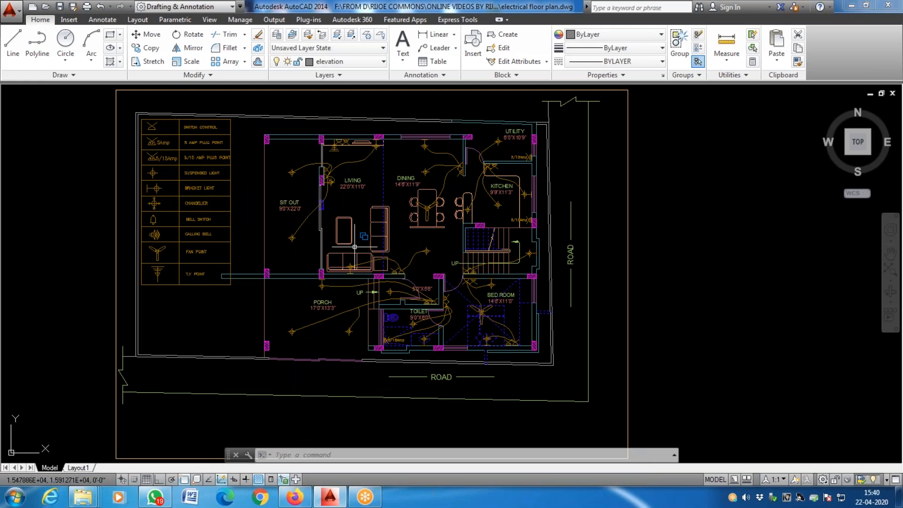
left_click(277, 38)
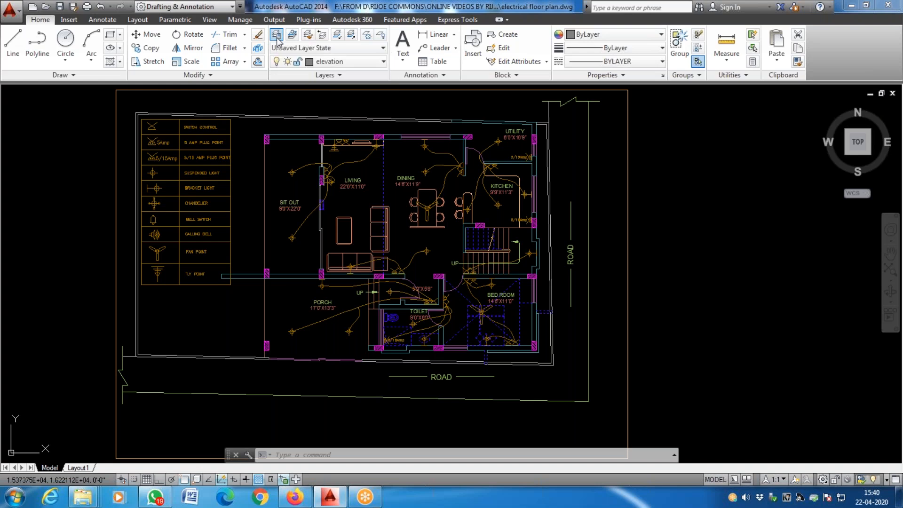
left_click(427, 259)
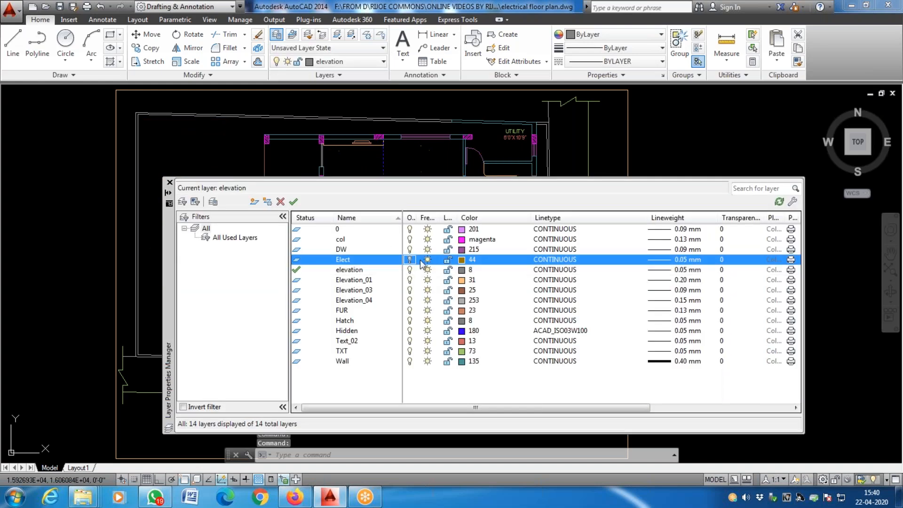
left_click(169, 183)
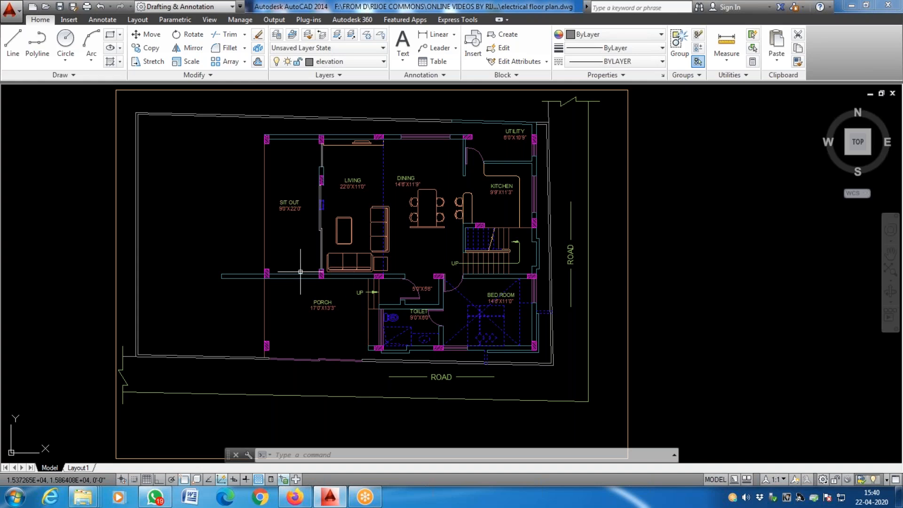
Step: Select the wall line between the sit out and the porch and check the Wall layer's colour number
left_click(306, 249)
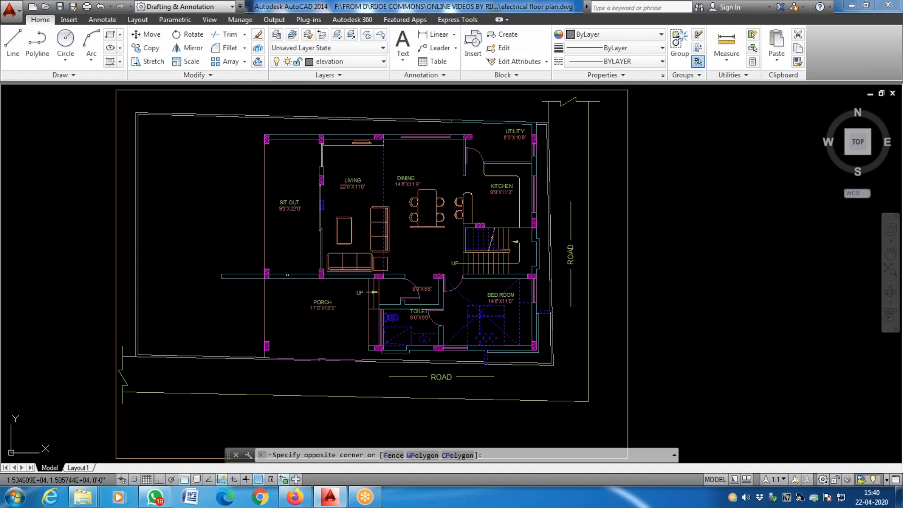
left_click(261, 292)
scroll(263, 275, "up", 4)
scroll(254, 278, "down", 2)
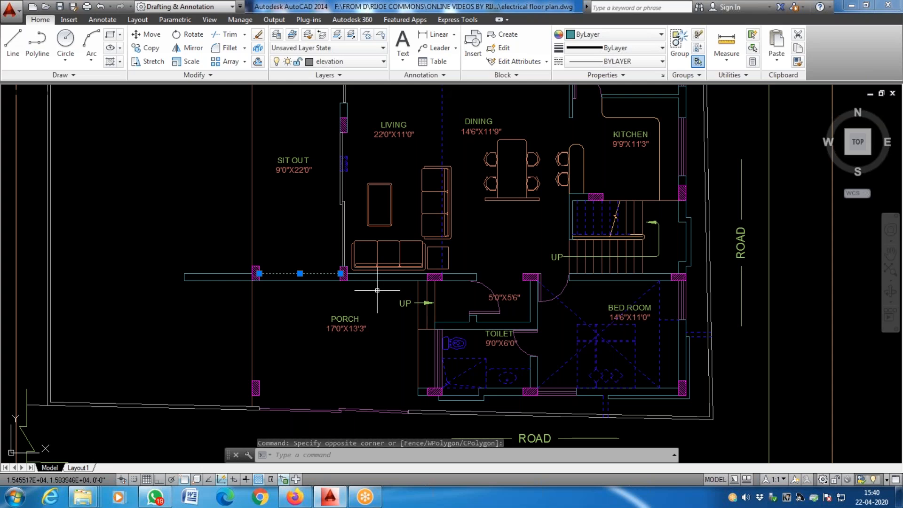
scroll(349, 263, "up", 5)
left_click(278, 35)
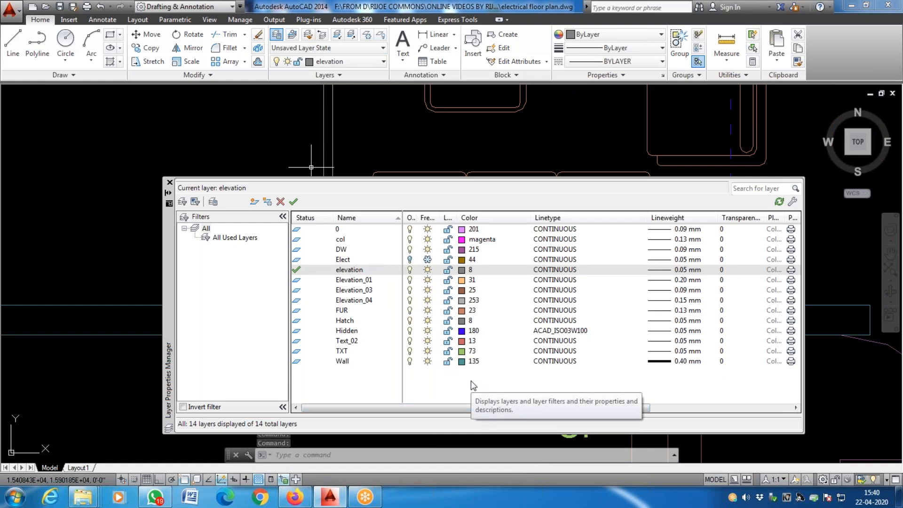
key("Escape")
Step: Switch to Notepad and note the layer colours as "135 WALL" and "23 FURN" on separate lines
key("super")
type("NOTE")
key("Return")
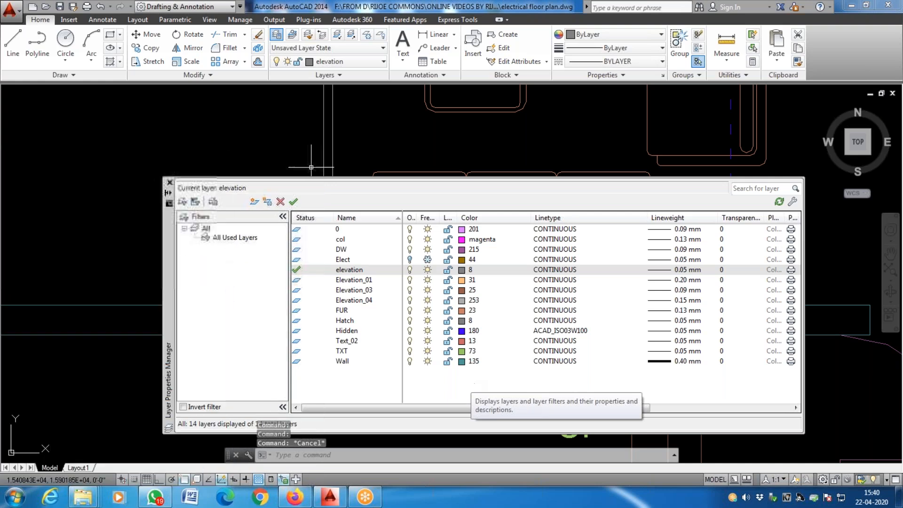
type("135 WALL")
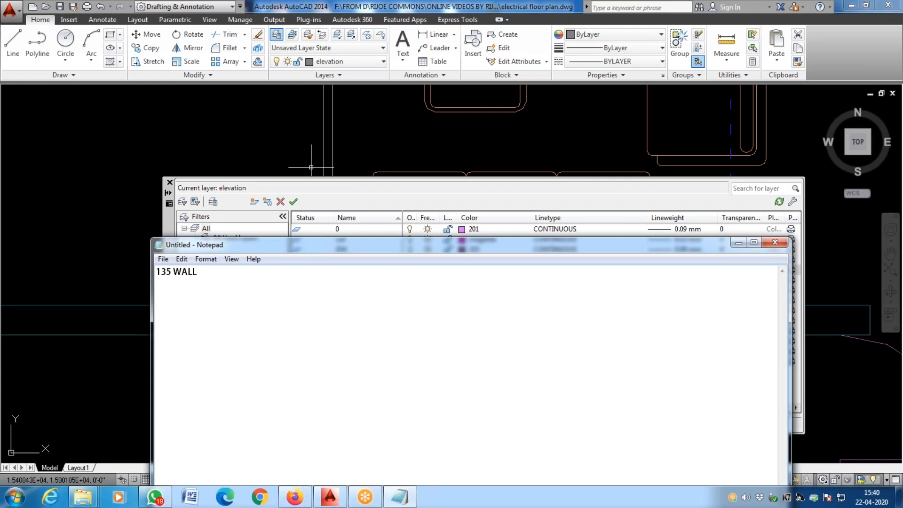
left_click_drag(585, 252, 579, 408)
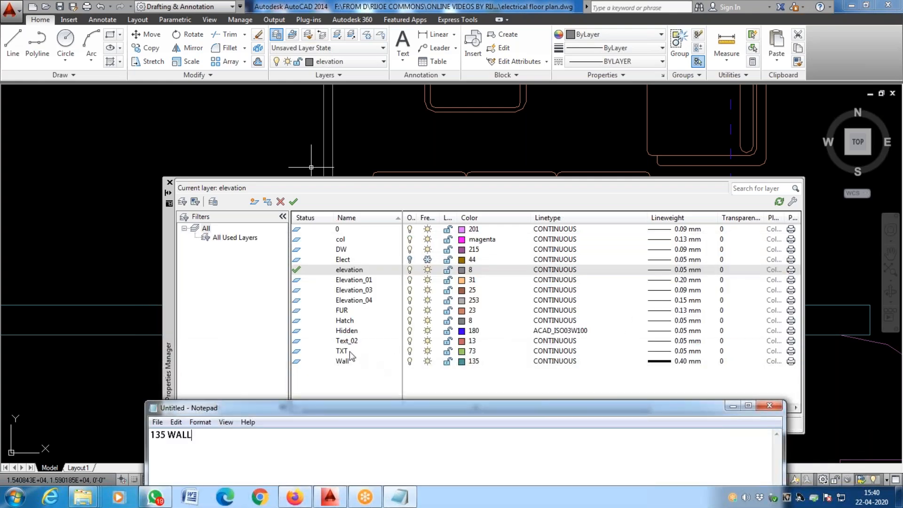
key("Return")
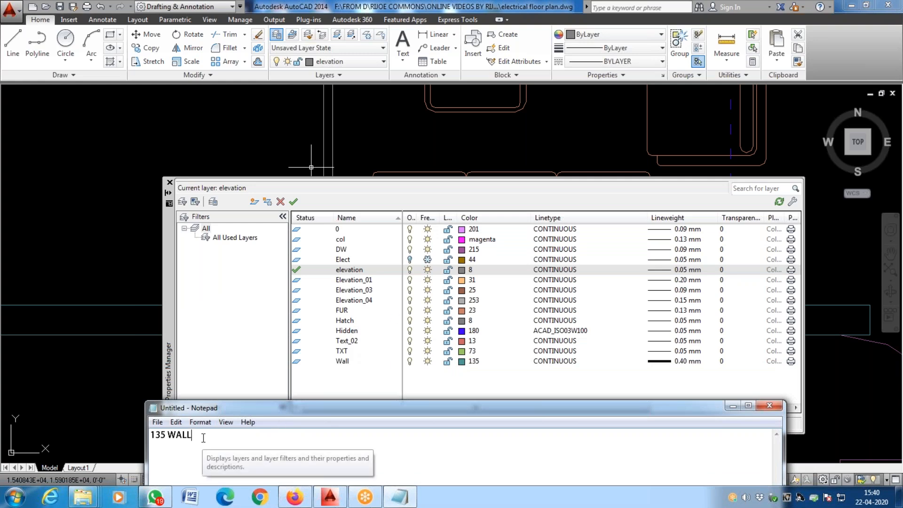
type("23 FURN")
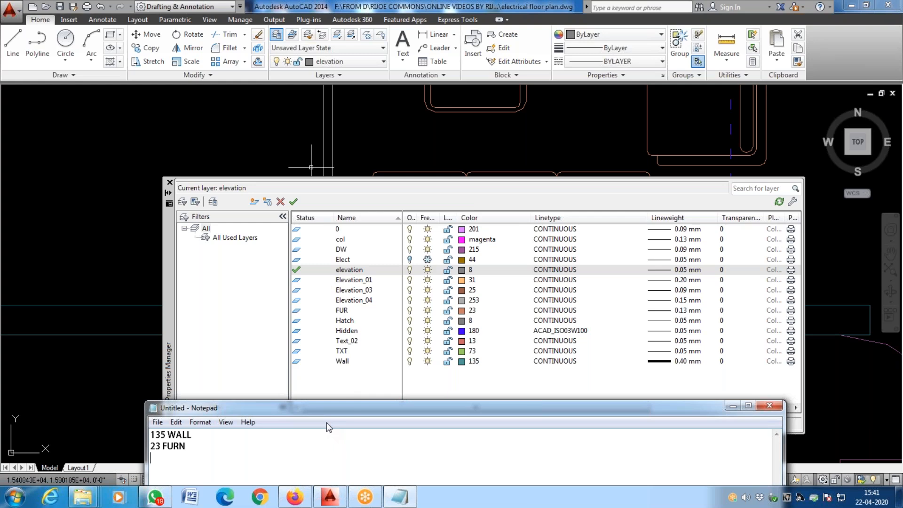
Step: Look up the index colour number of the col layer without changing its colour
left_click(475, 240)
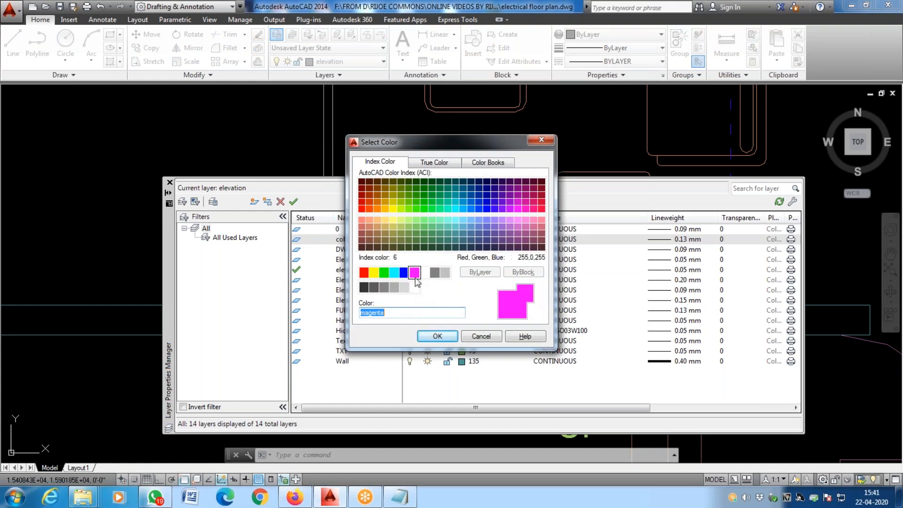
left_click(489, 337)
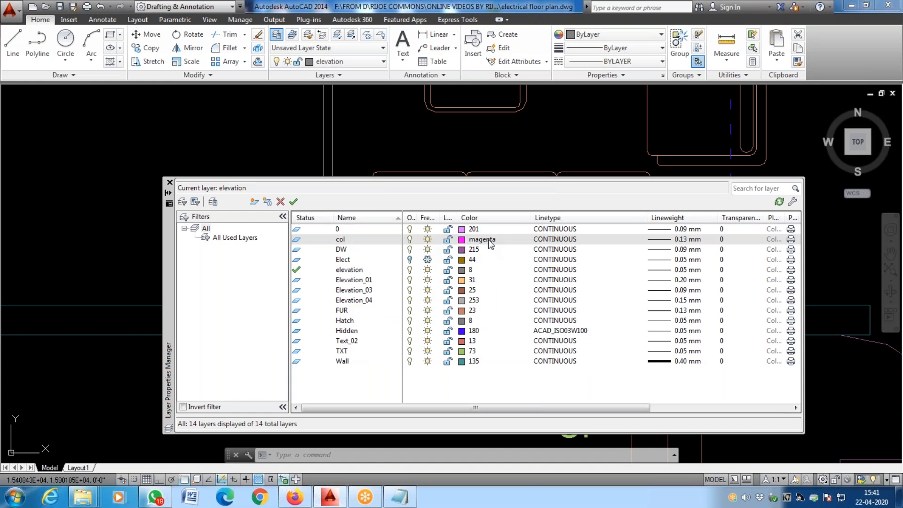
left_click(470, 239)
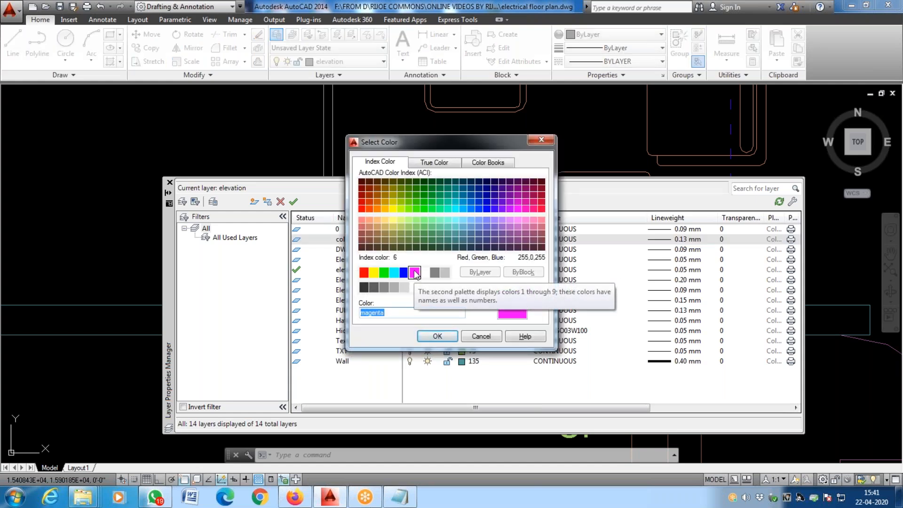
left_click(481, 336)
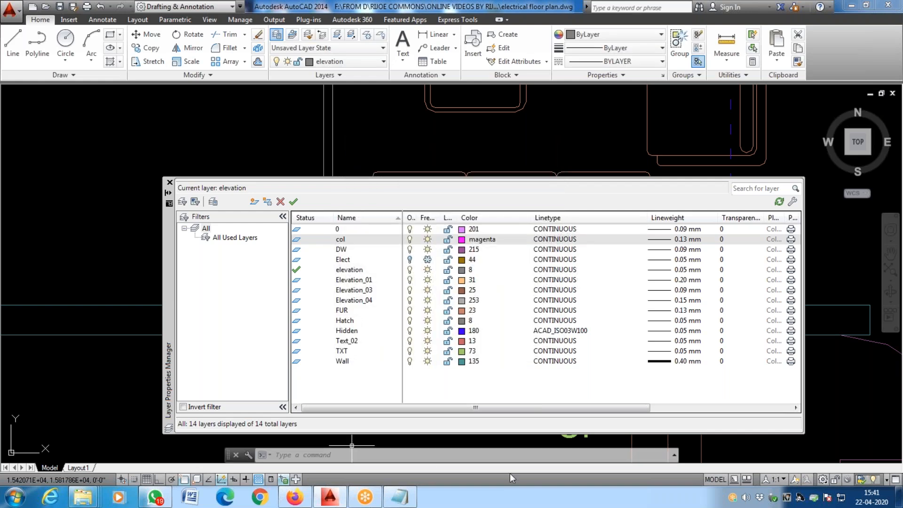
Step: Switch to Notepad and add the line "6 COLOUMN" to the colour list
left_click(399, 497)
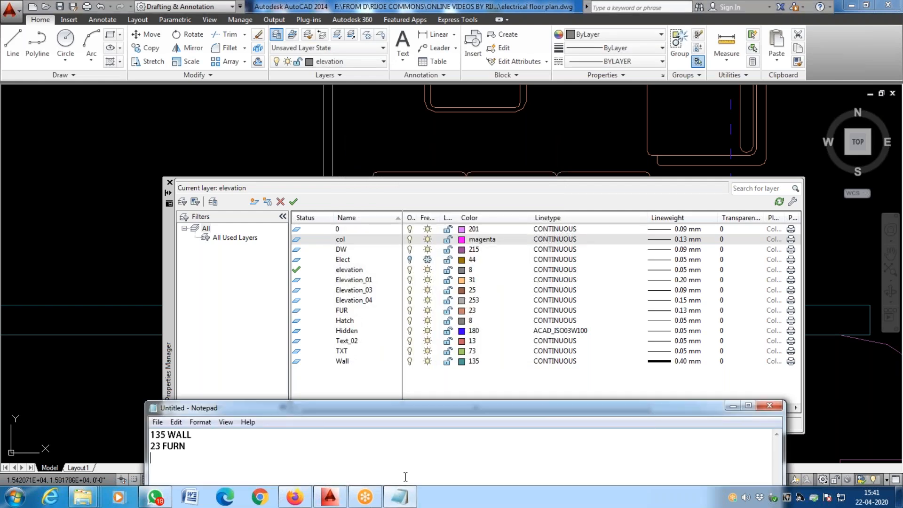
type("6 COLOUN")
key("BackSpace")
key("BackSpace")
type("UMN")
Step: Inspect the PORCH label and its size text in the floor plan, and look up the text layers' colour numbers in the layer list
left_click(170, 183)
scroll(290, 249, "down", 8)
scroll(288, 262, "up", 8)
left_click(215, 315)
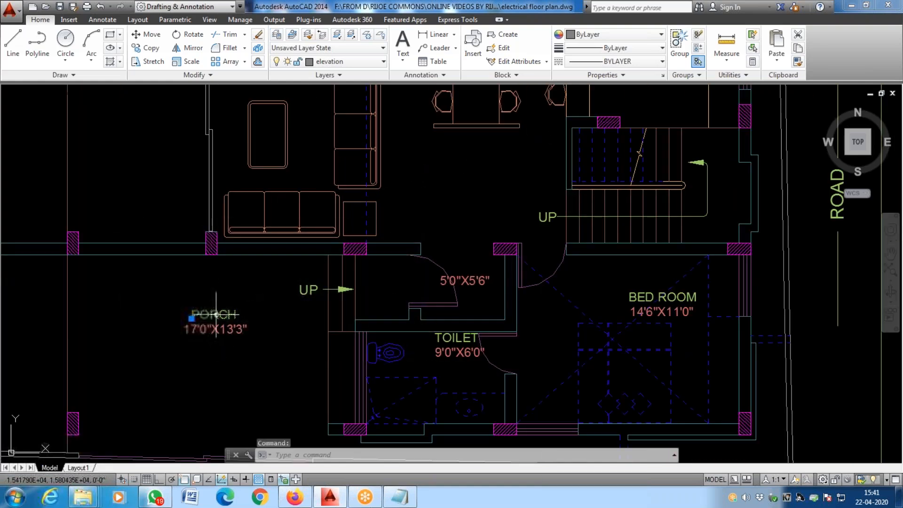
key("Escape")
left_click(232, 329)
key("Escape")
left_click(234, 354)
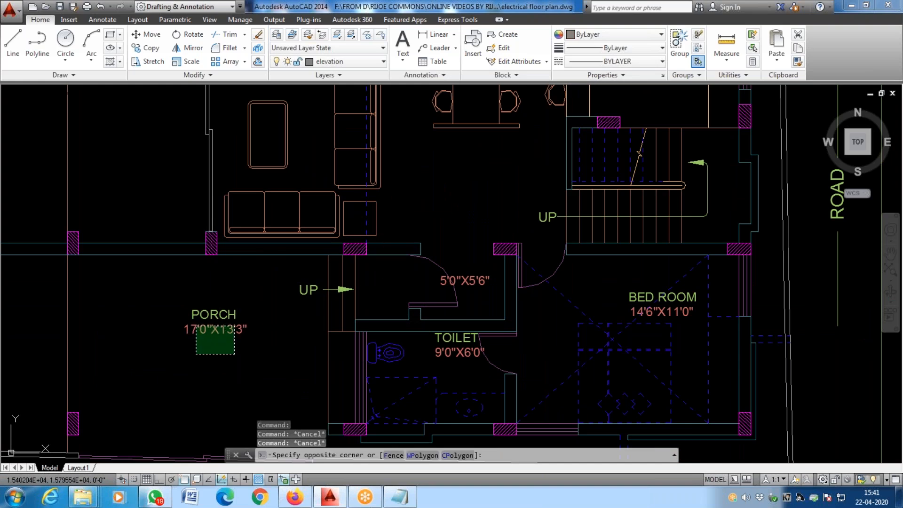
left_click(196, 324)
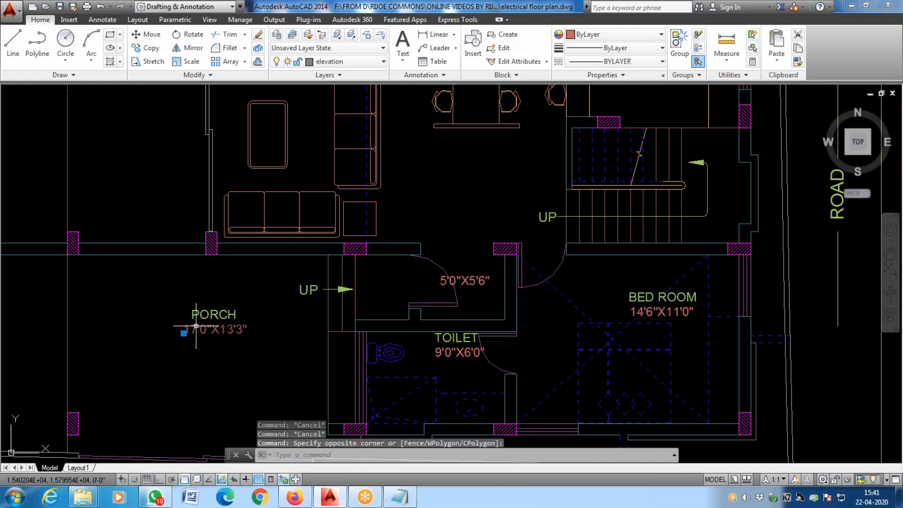
key("Escape")
left_click(220, 314)
key("Escape")
left_click(277, 34)
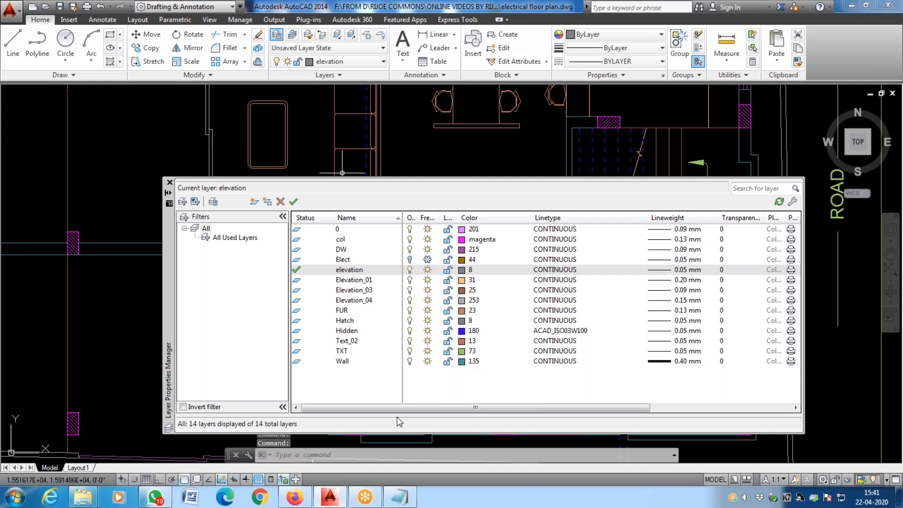
Step: Add the text layer colours to the Notepad list as "73 TXT" and "13 TEXT_02" on separate lines
left_click(395, 499)
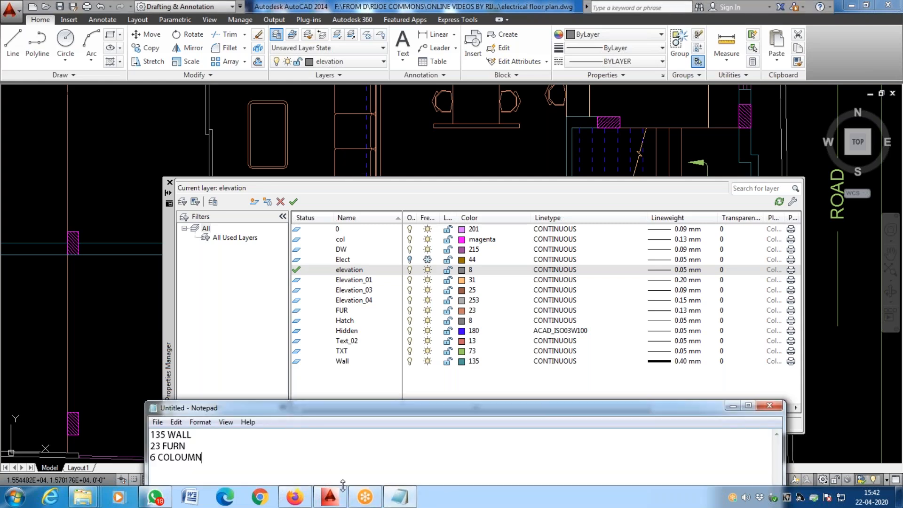
type("73")
type(" TEX")
key("BackSpace")
key("BackSpace")
key("BackSpace")
type("TX")
type("TEXT_02")
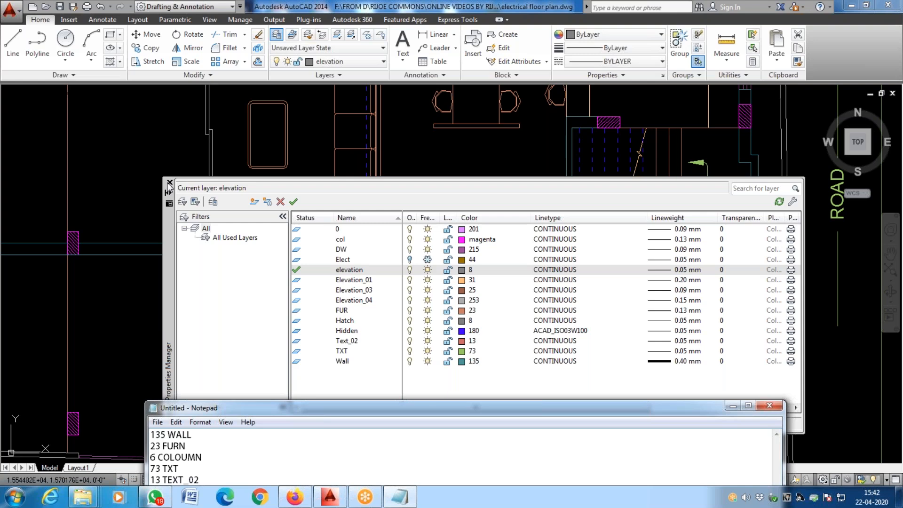
Step: Check the floor plan and layer list against the noted colours, and close the layer manager
left_click(227, 133)
scroll(233, 141, "down", 6)
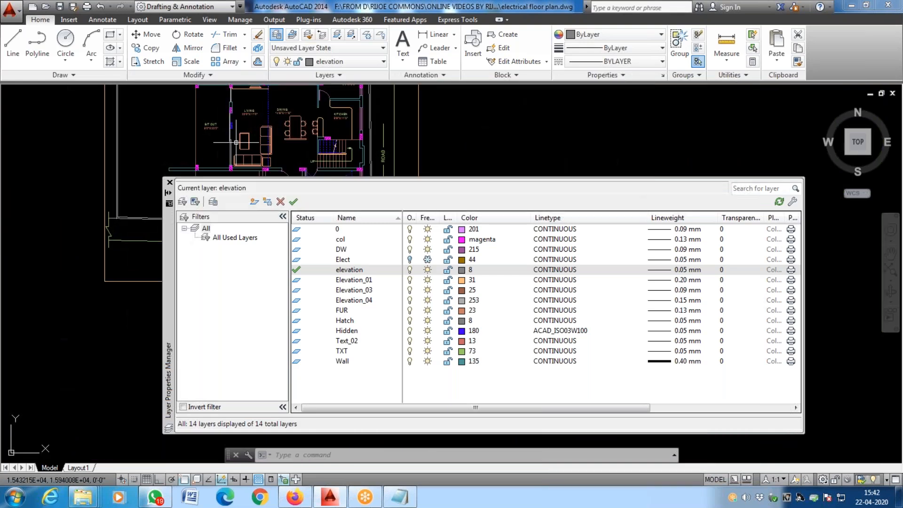
scroll(197, 170, "up", 2)
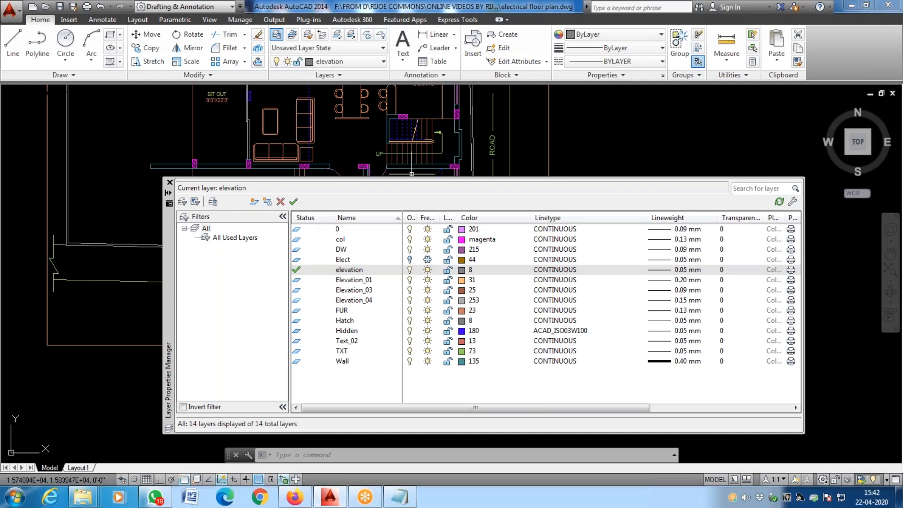
left_click(399, 497)
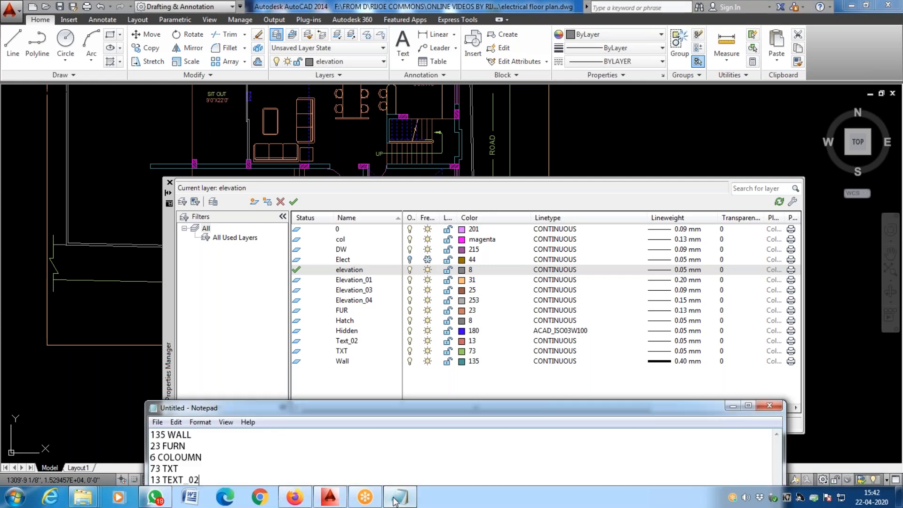
left_click(170, 183)
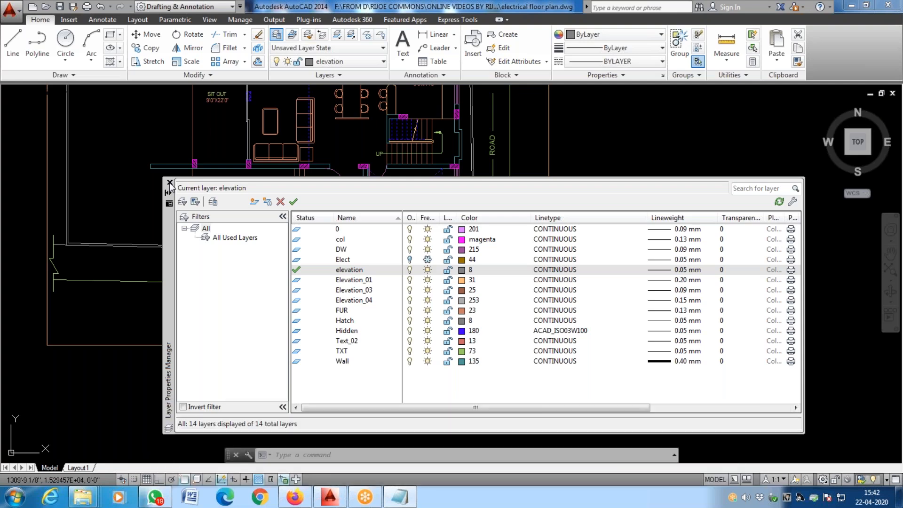
scroll(345, 288, "down", 3)
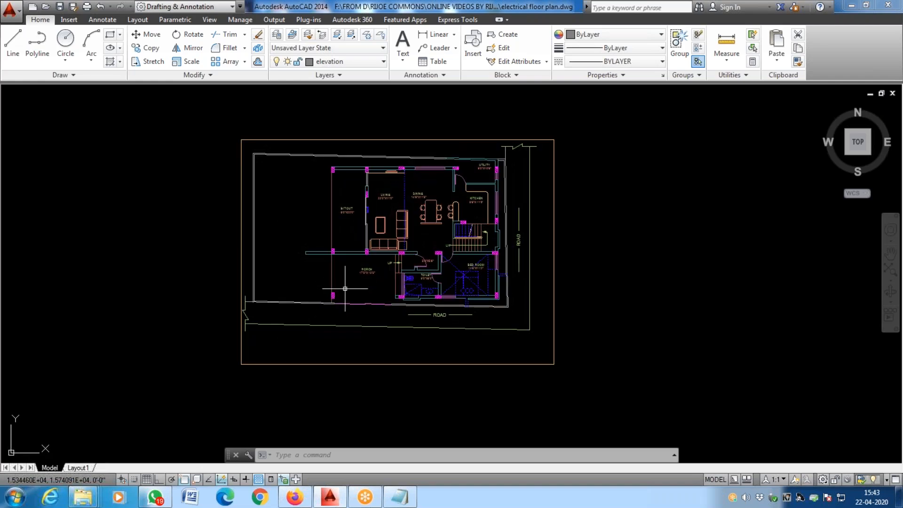
Step: Start plotting the floor plan with the <Previous plot> page setup
key("ctrl+p")
left_click(563, 281)
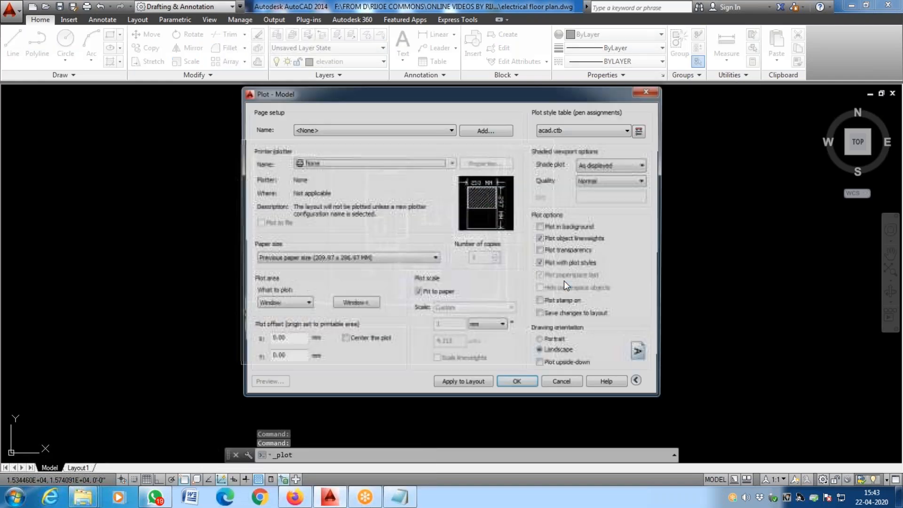
left_click(444, 128)
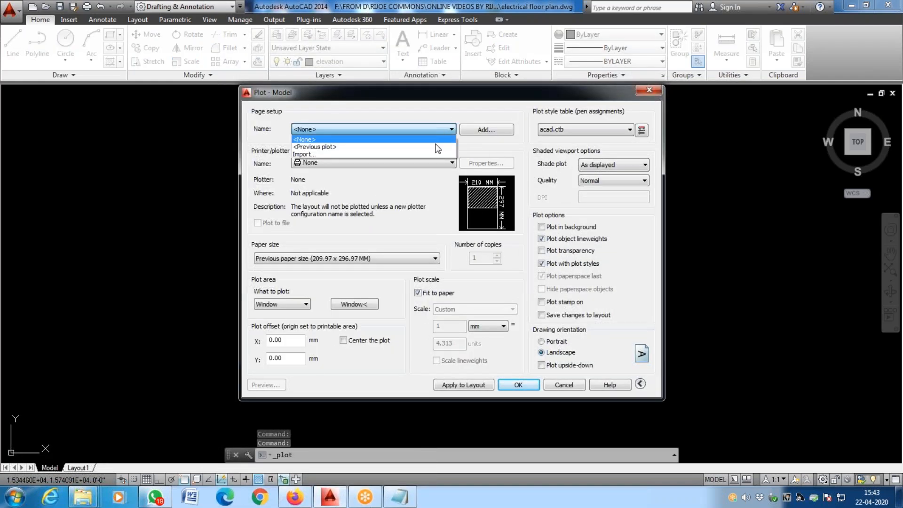
left_click(431, 146)
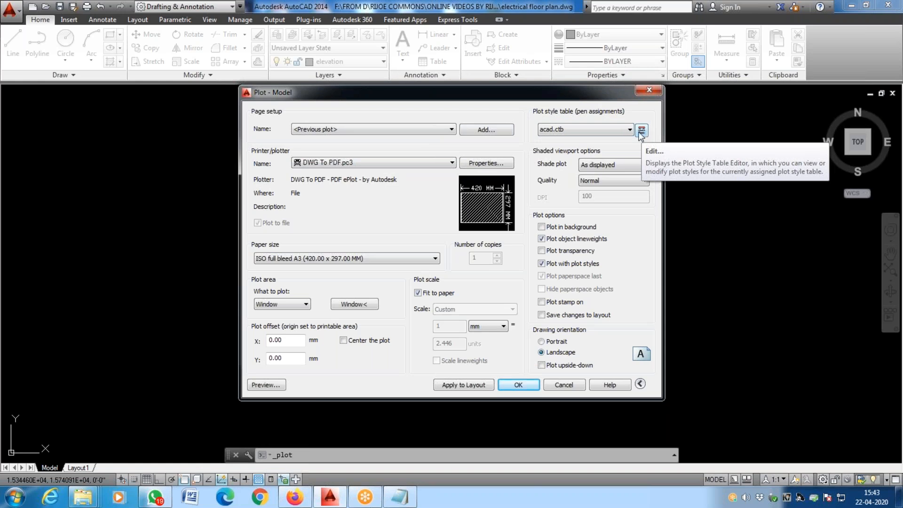
Step: Create a new colour-dependent plot style table from scratch with the file name FURN
left_click(630, 129)
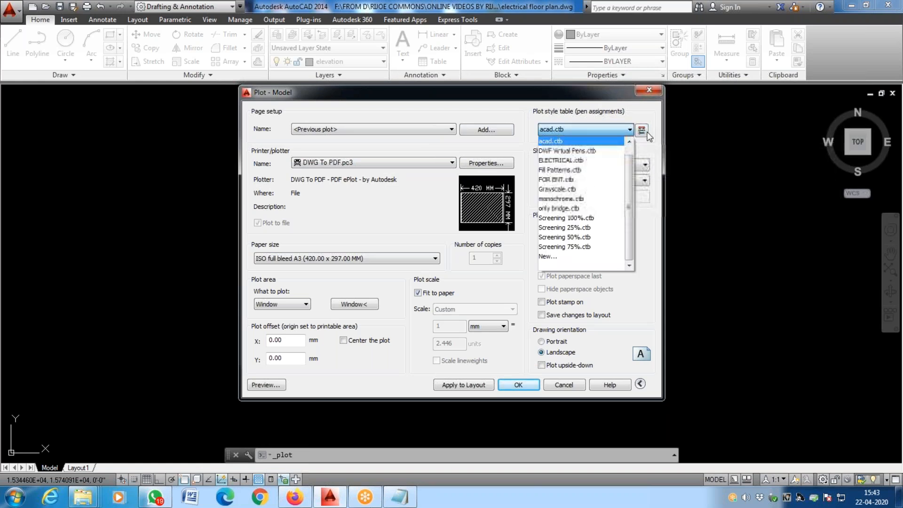
left_click(629, 130)
left_click(628, 131)
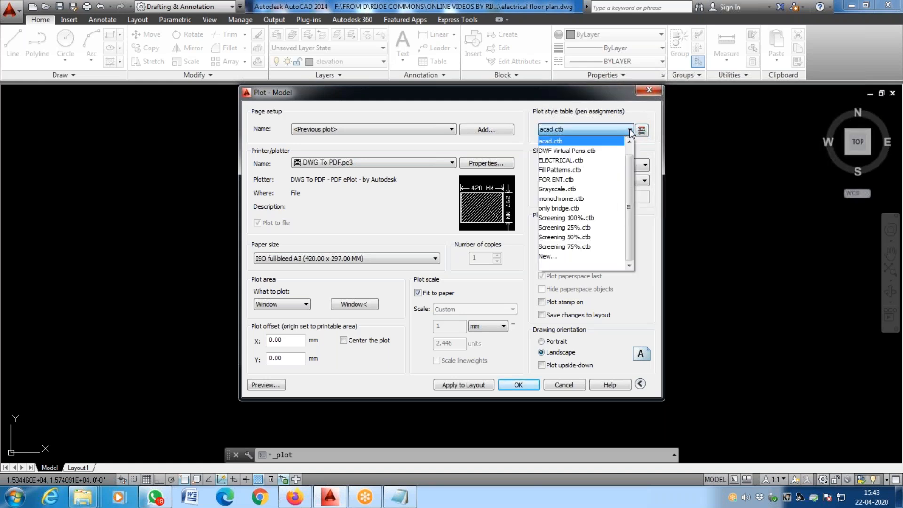
left_click(576, 257)
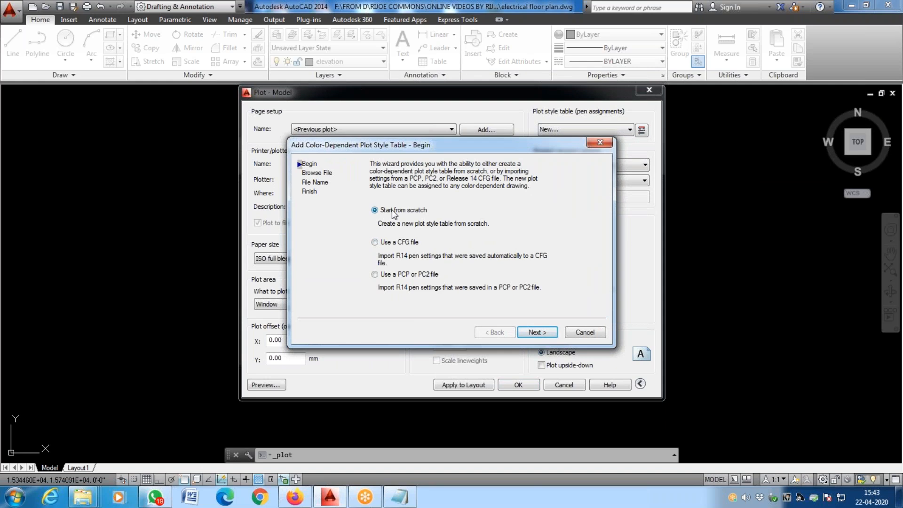
left_click(538, 331)
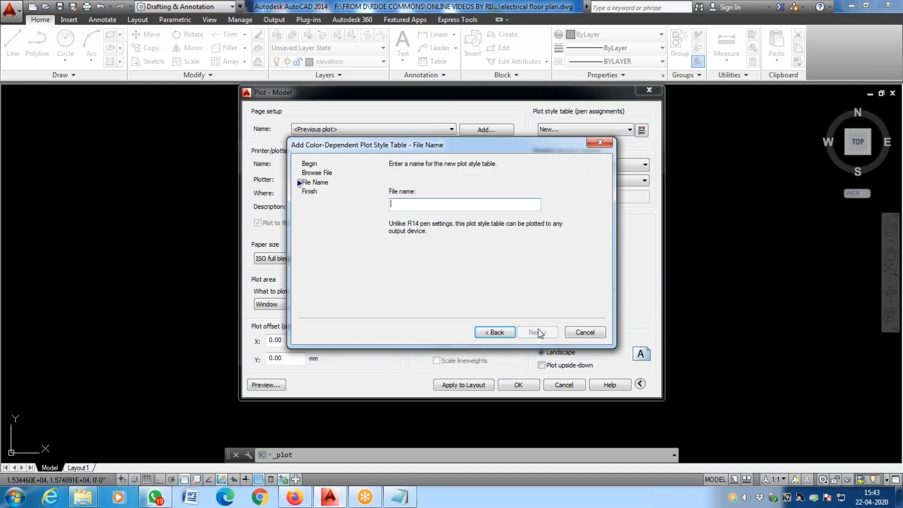
type("FURN")
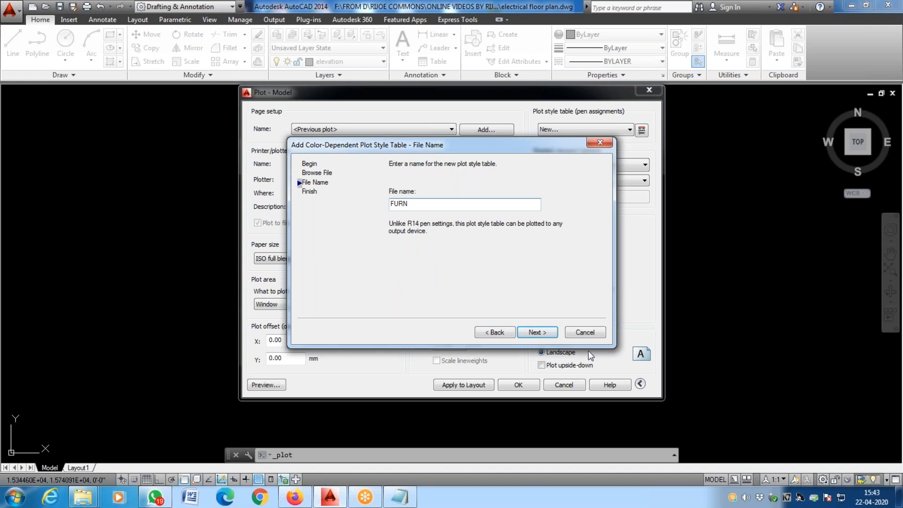
left_click(537, 332)
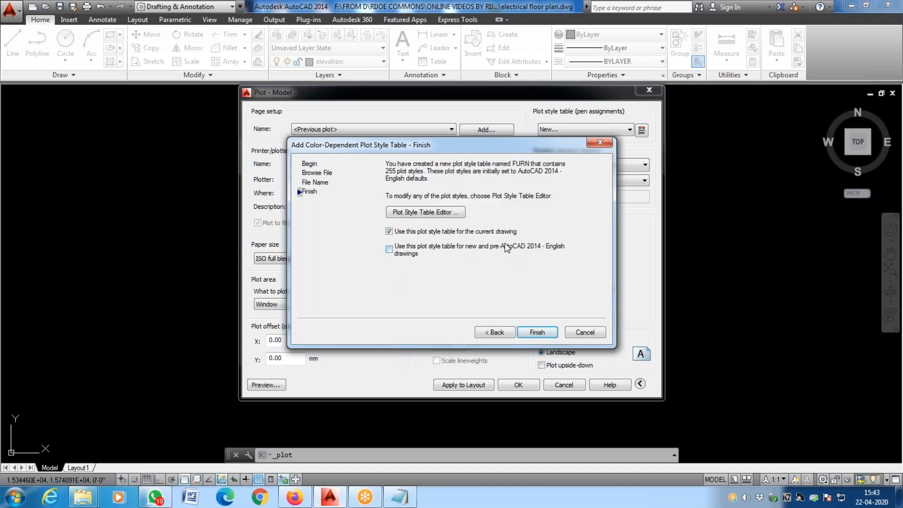
Step: Open the FURN plot style table for editing and reposition the Notepad colour list so all its lines can be read
left_click(420, 213)
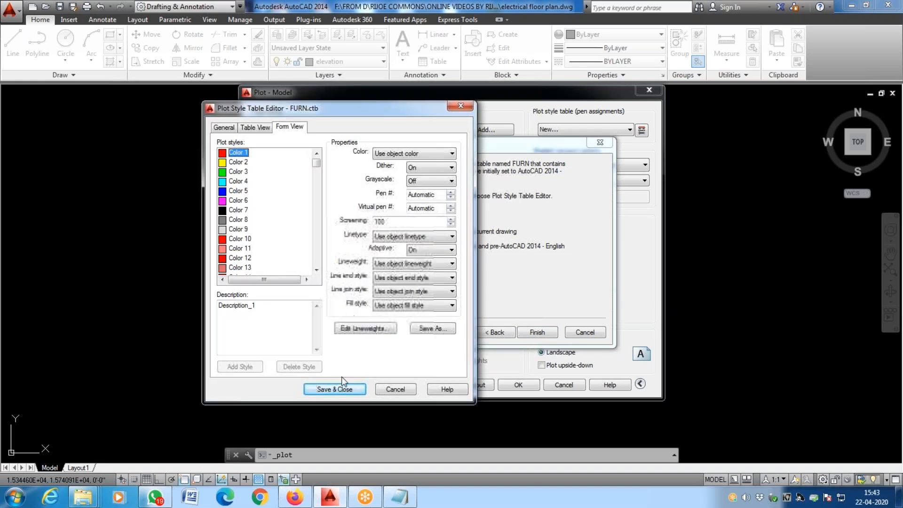
left_click(401, 498)
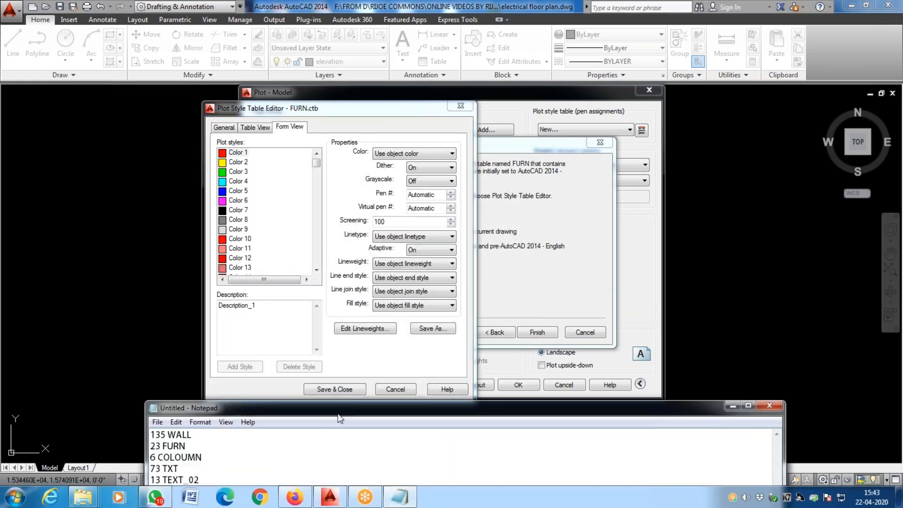
left_click_drag(340, 413, 403, 398)
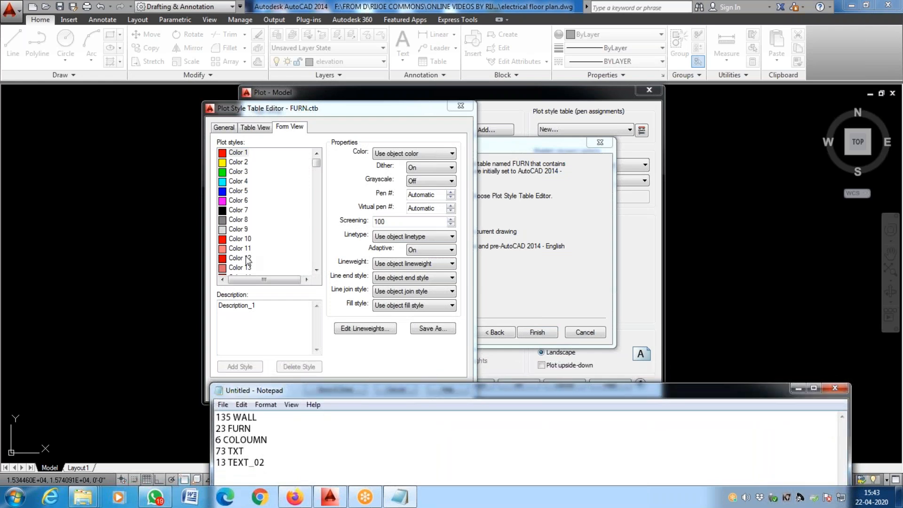
Step: Set the plot colour of all plot styles from Color 1 to Color 255 to Black
left_click(246, 155)
scroll(291, 235, "down", 7)
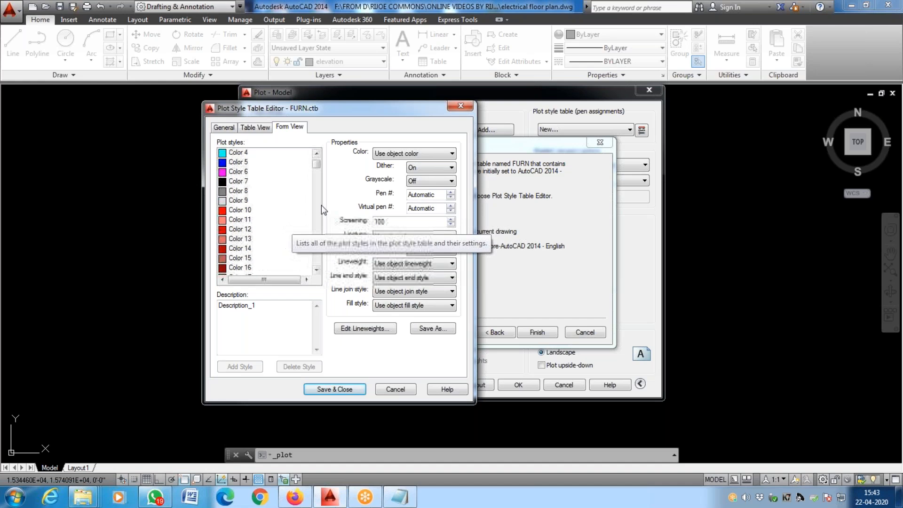
left_click_drag(316, 171, 319, 286)
left_click(242, 267, "shift")
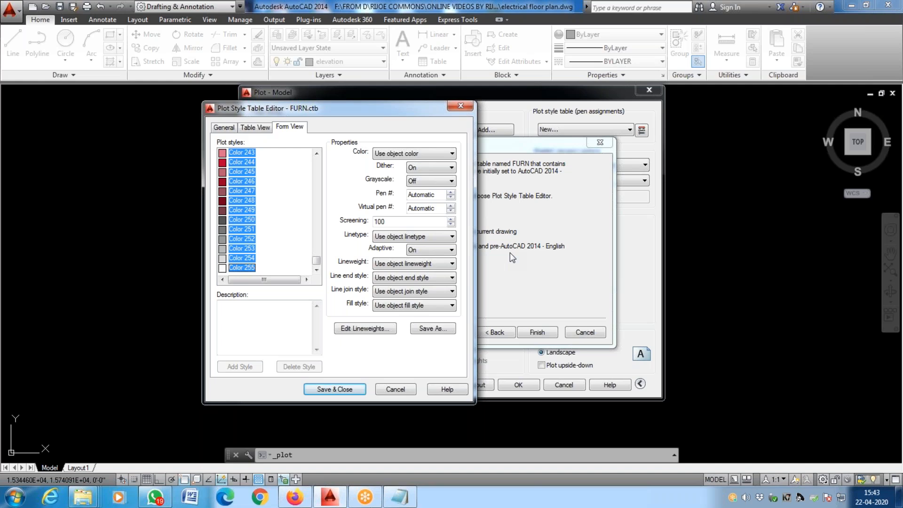
left_click(452, 154)
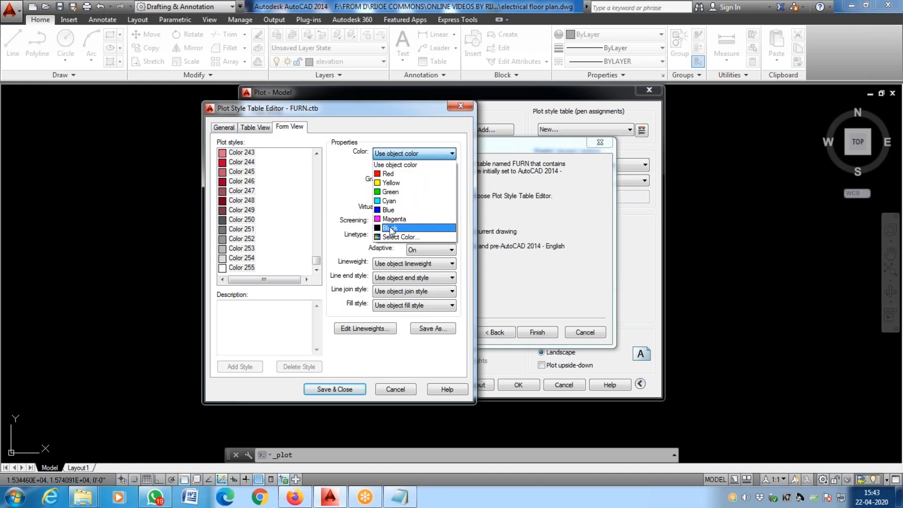
left_click(391, 228)
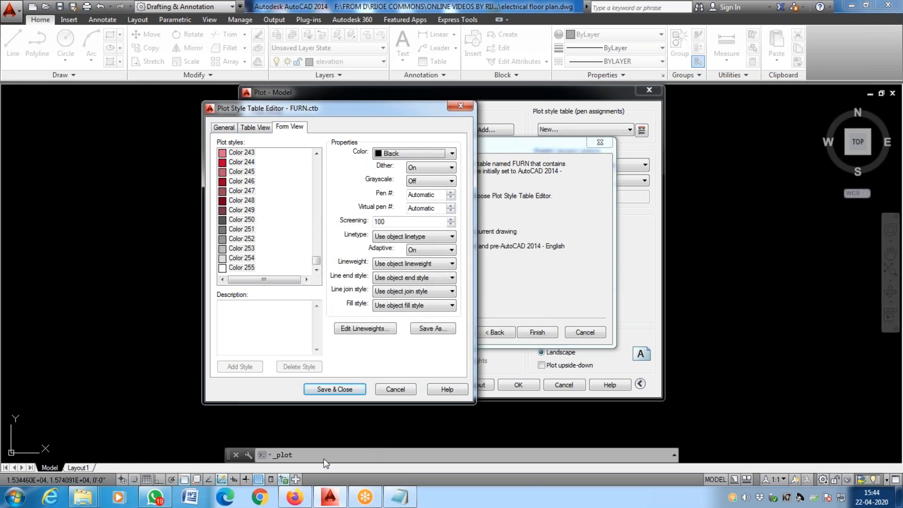
Step: Look up the wall colour in the Notepad list and set the plot colour of the Color 135 plot style to index colour 135
left_click(400, 497)
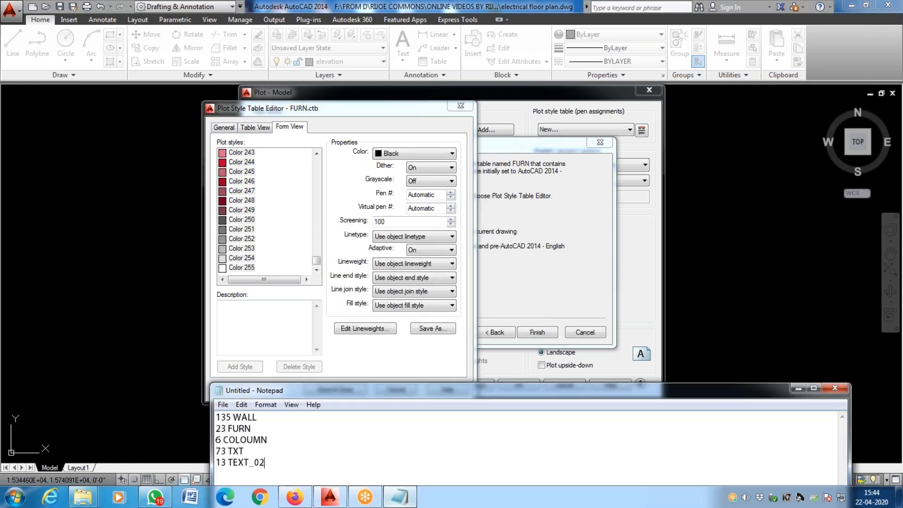
left_click(235, 183)
scroll(235, 188, "up", 7)
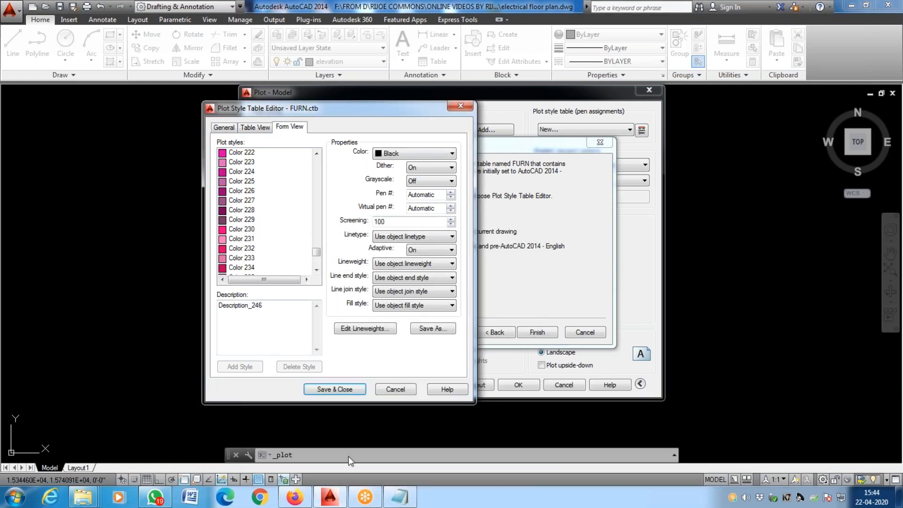
left_click(400, 498)
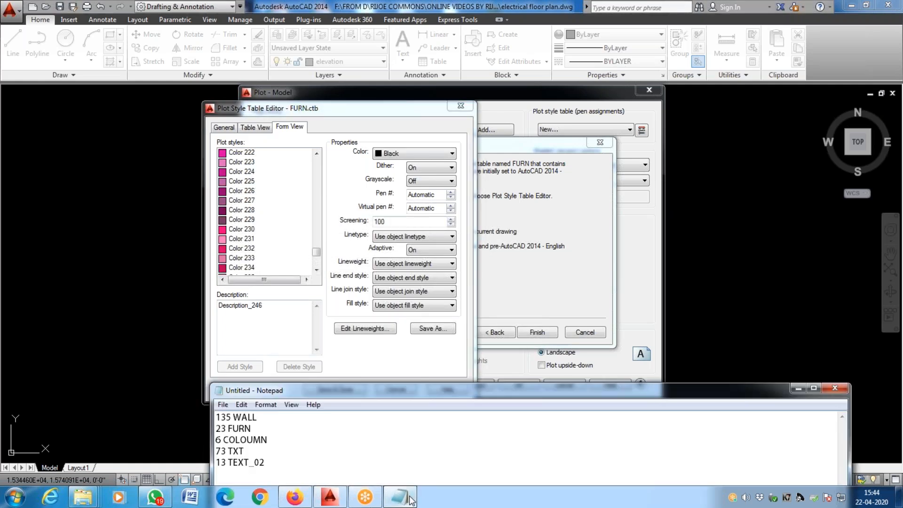
left_click(244, 191)
scroll(247, 197, "up", 5)
scroll(249, 193, "up", 15)
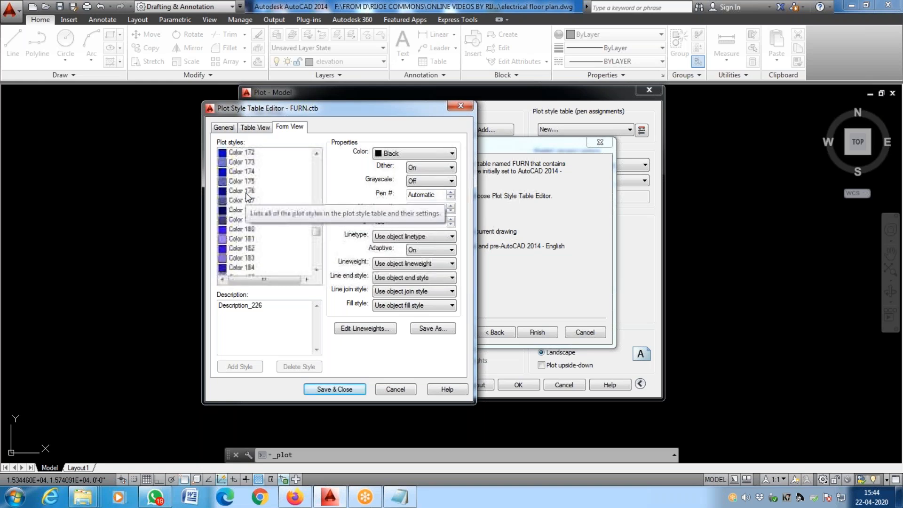
scroll(267, 213, "up", 3)
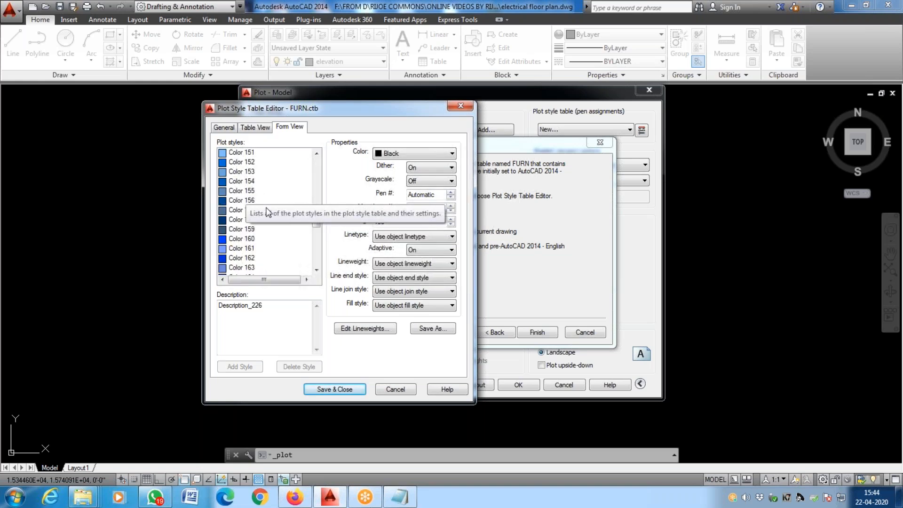
scroll(257, 201, "up", 2)
scroll(252, 209, "up", 2)
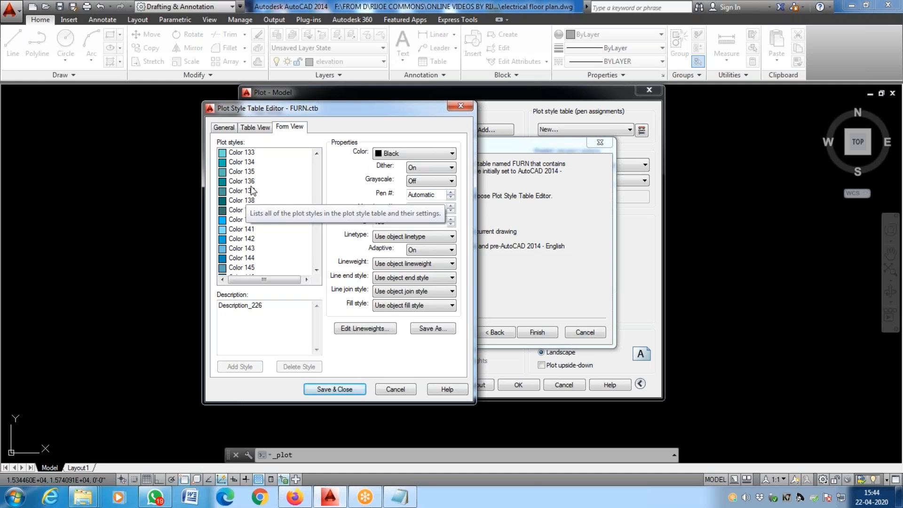
left_click(253, 172)
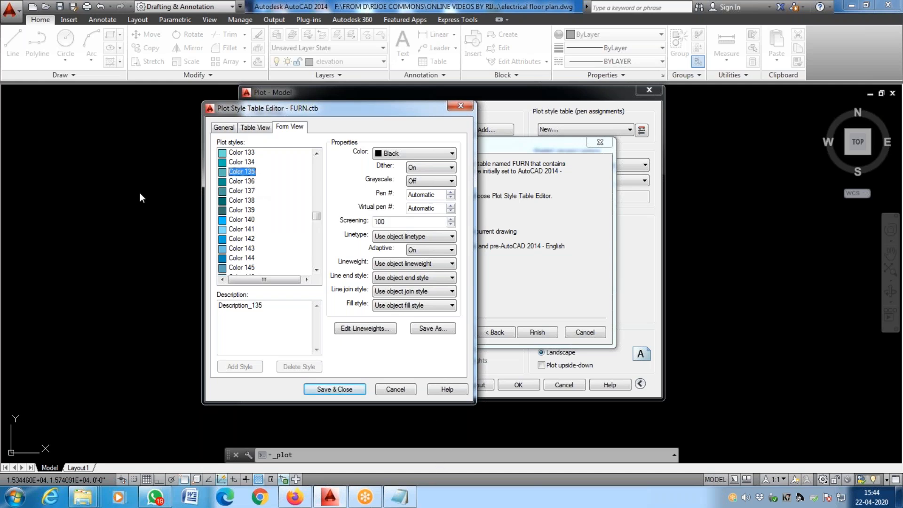
left_click(452, 154)
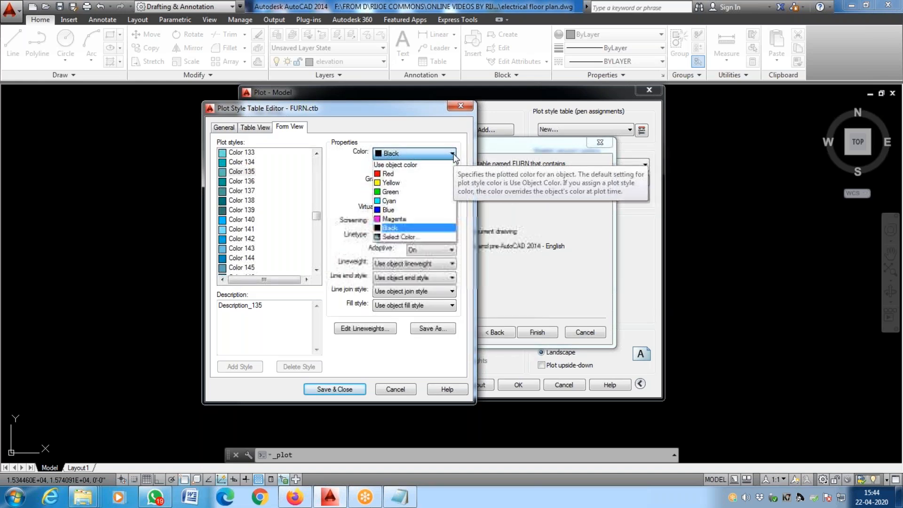
left_click(415, 234)
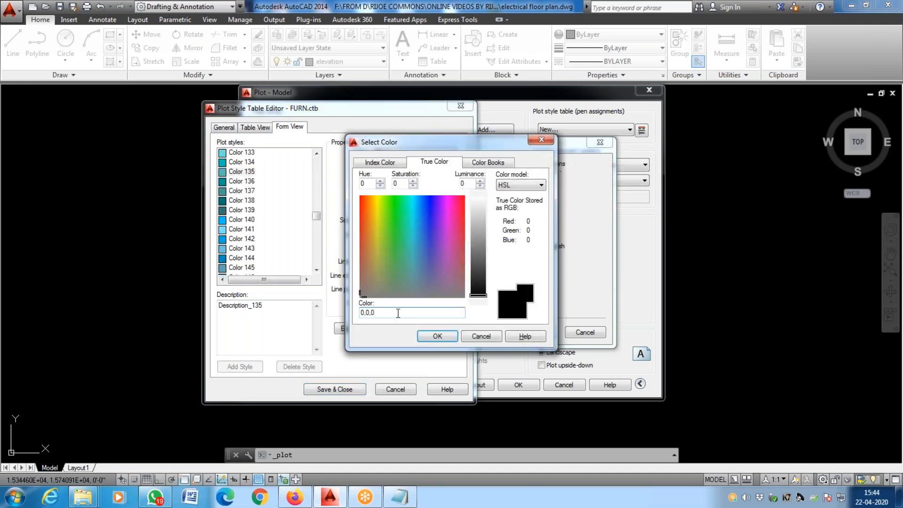
left_click(380, 162)
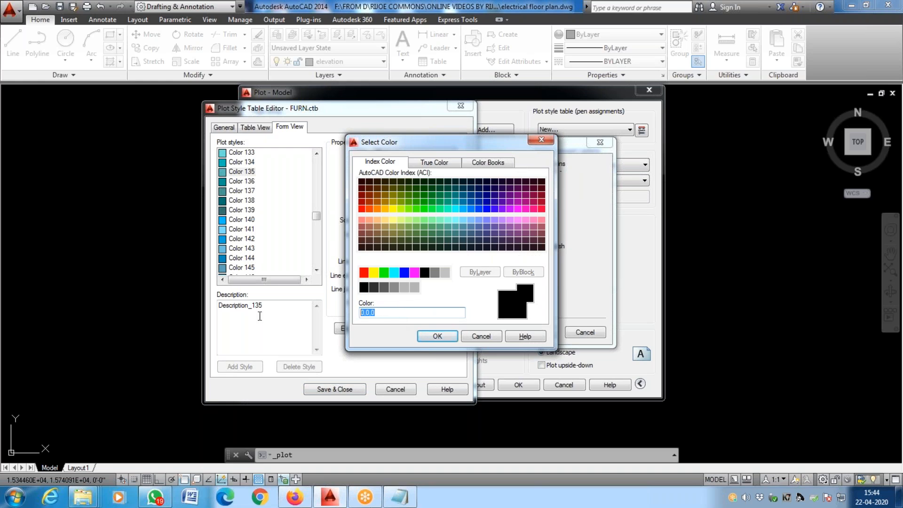
type("135")
left_click(449, 336)
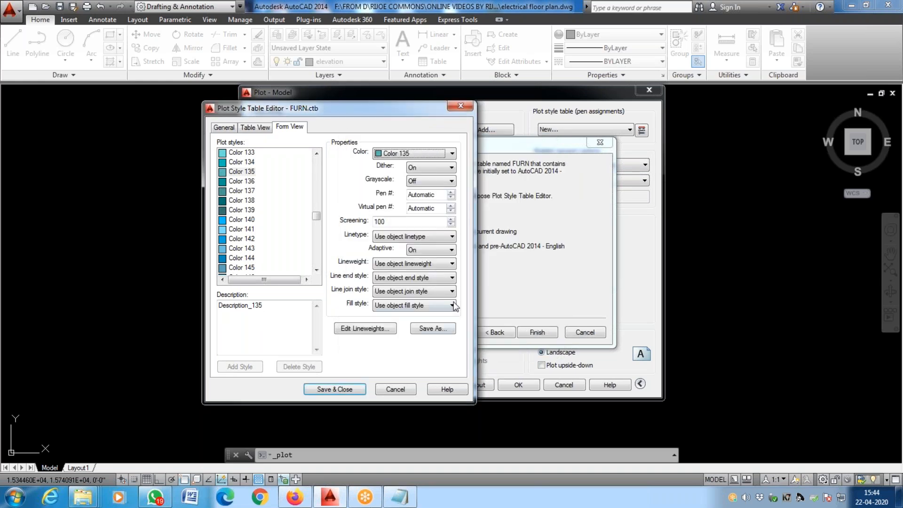
Step: Check the Notepad list for the furniture colour and set the plot colour of the Color 23 plot style to index colour 23
left_click(410, 500)
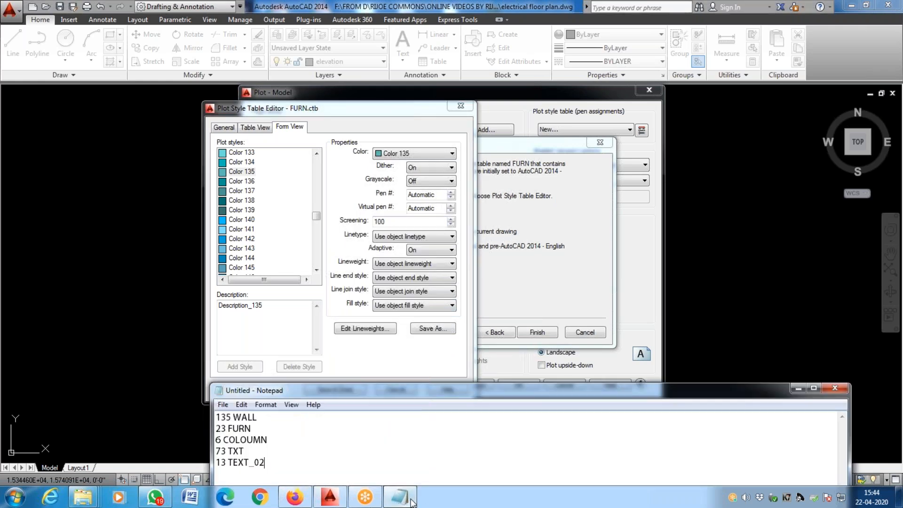
left_click(237, 182)
scroll(259, 199, "up", 20)
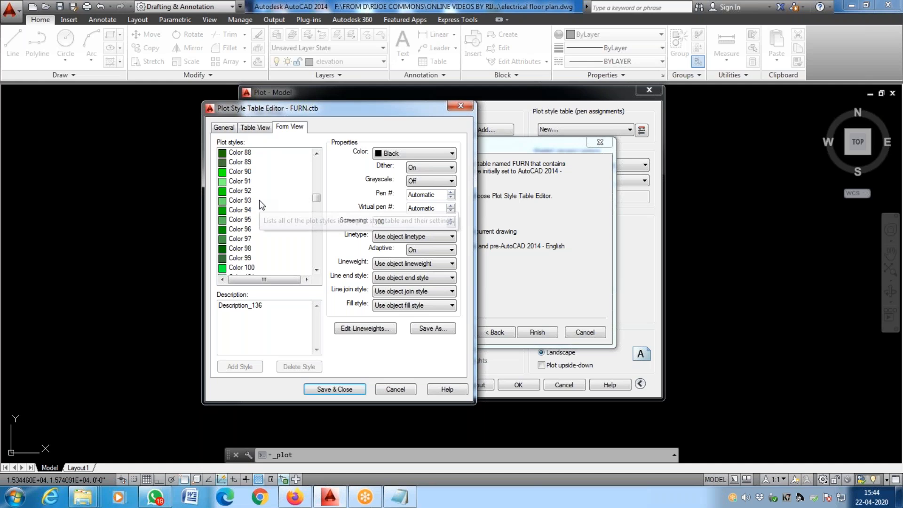
scroll(258, 199, "up", 13)
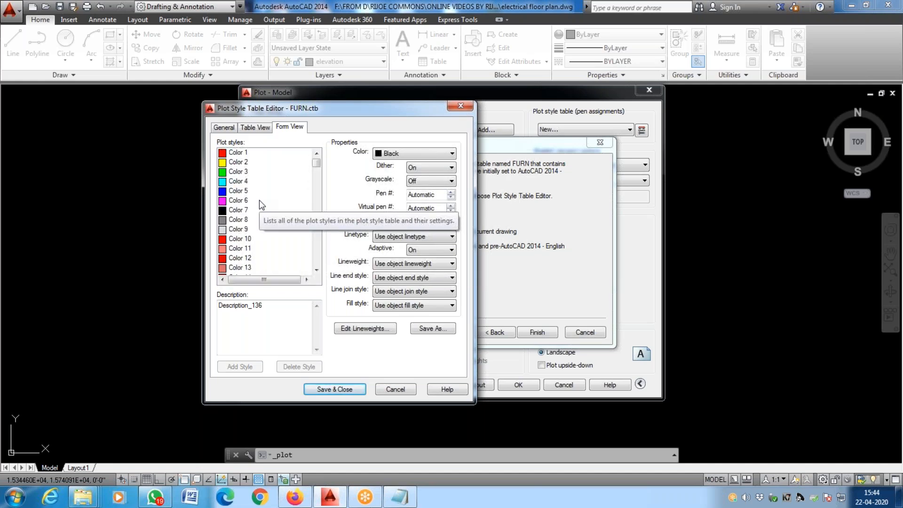
scroll(241, 226, "down", 5)
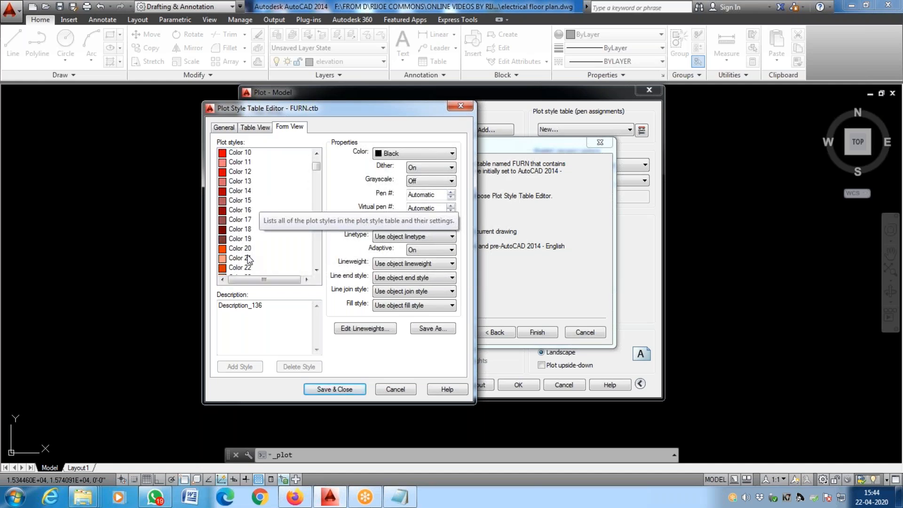
left_click(246, 220)
left_click(403, 154)
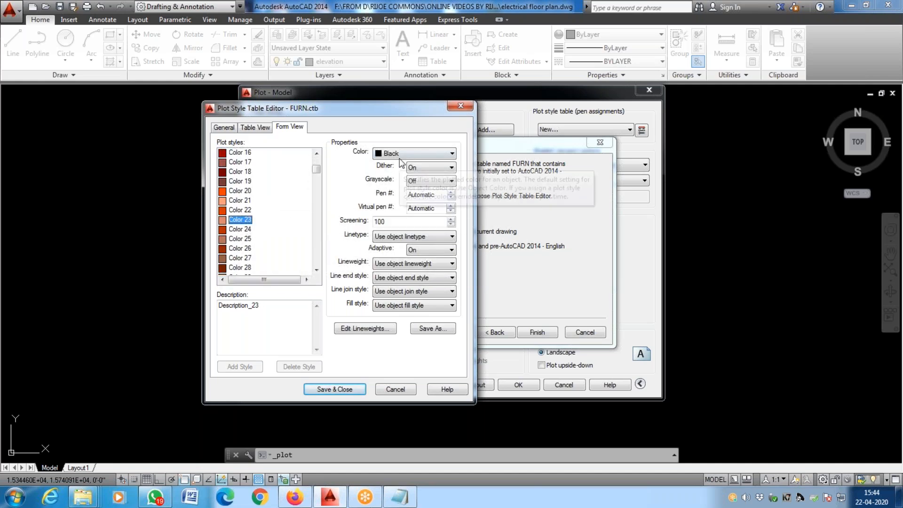
left_click(400, 245)
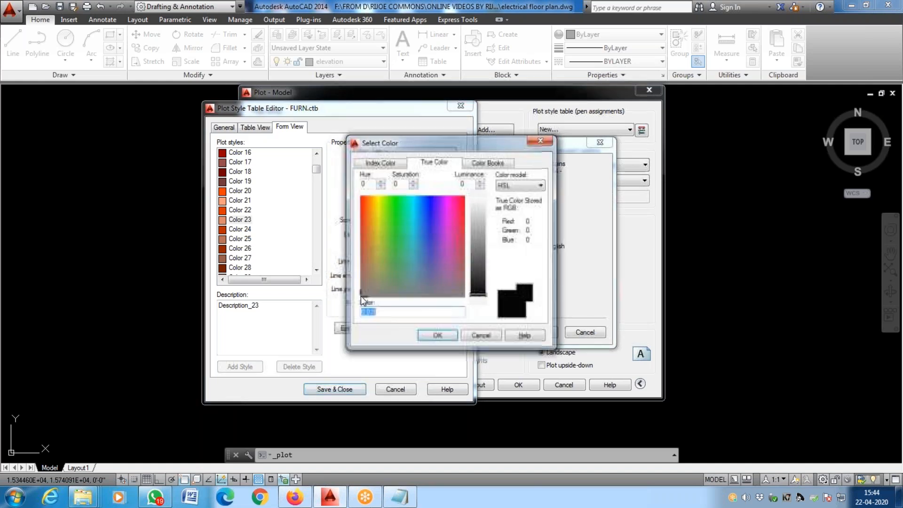
left_click(380, 161)
type("23")
left_click(437, 336)
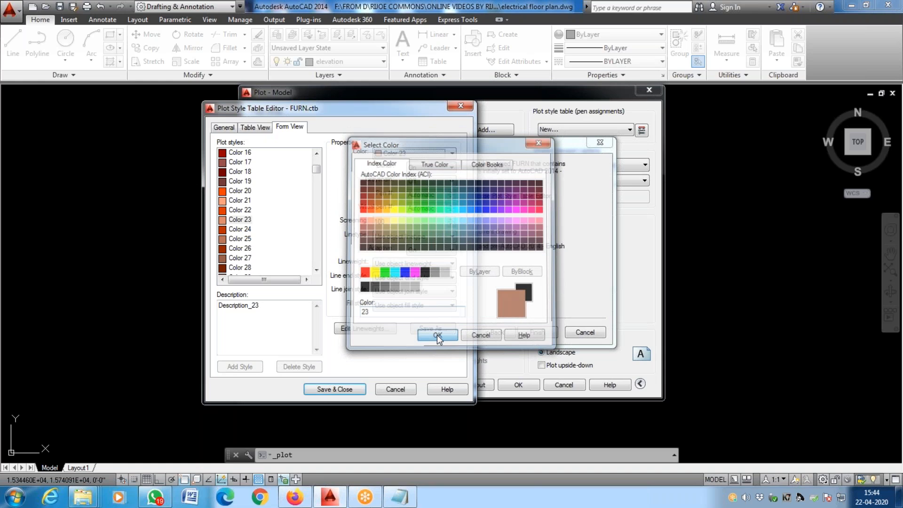
Step: Check the Notepad list for the column colour and set the plot colour of the Color 6 plot style to Magenta
left_click(399, 497)
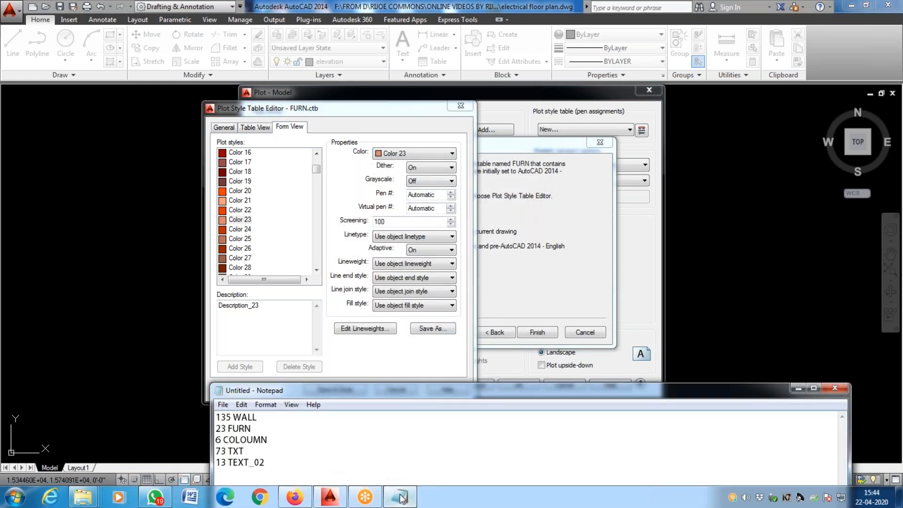
left_click(244, 191)
scroll(244, 191, "up", 5)
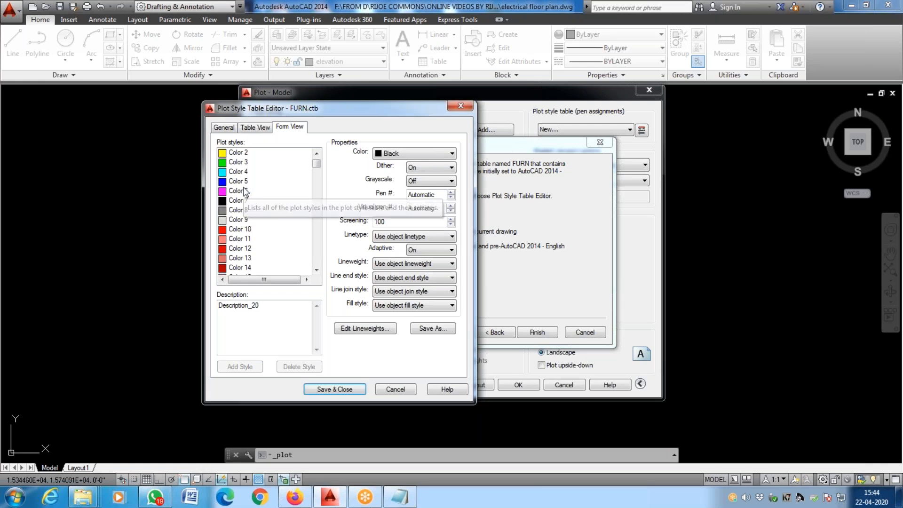
left_click(239, 191)
left_click(400, 155)
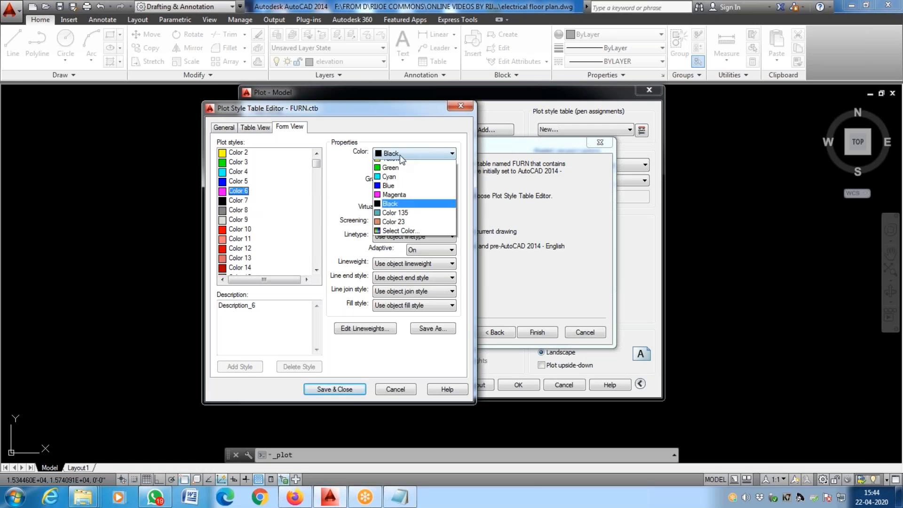
left_click(401, 220)
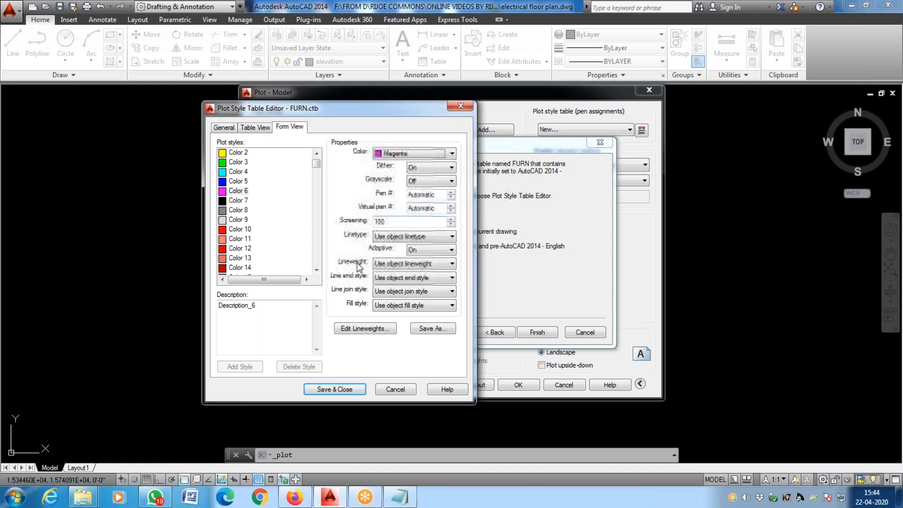
left_click(420, 153)
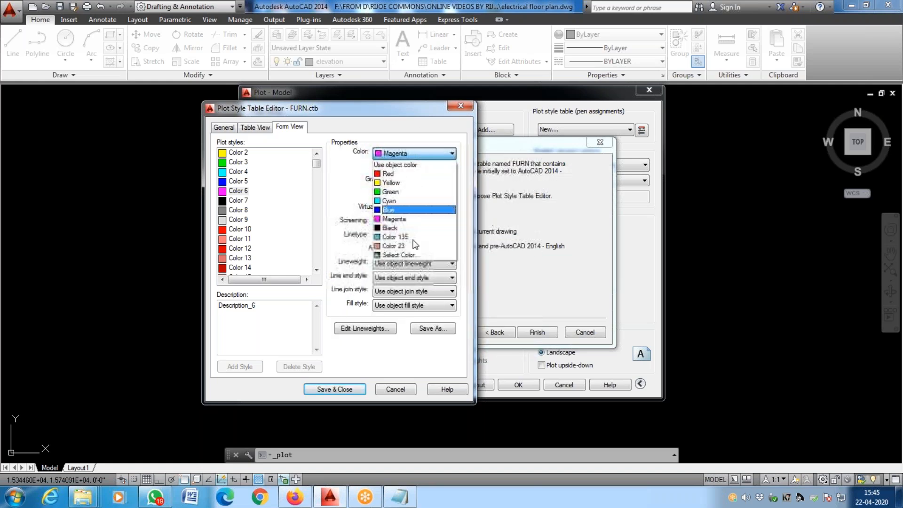
left_click(400, 276)
left_click(380, 161)
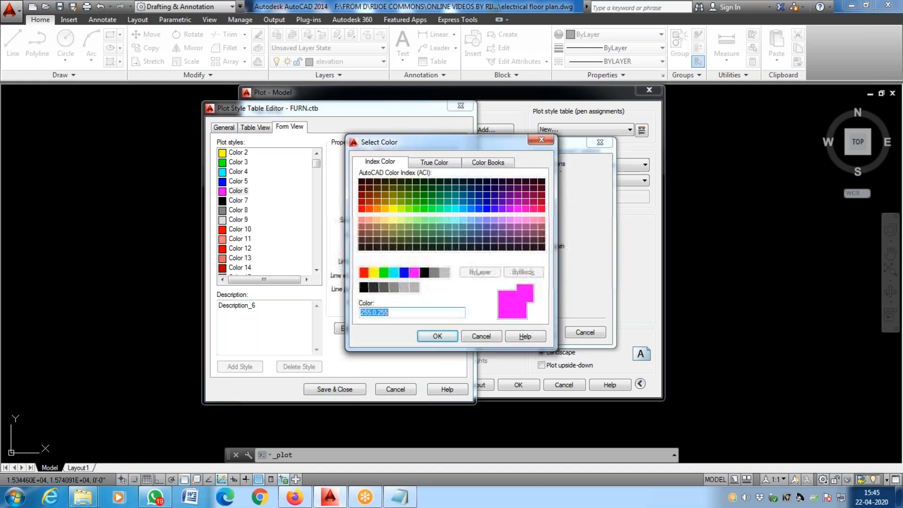
left_click(436, 337)
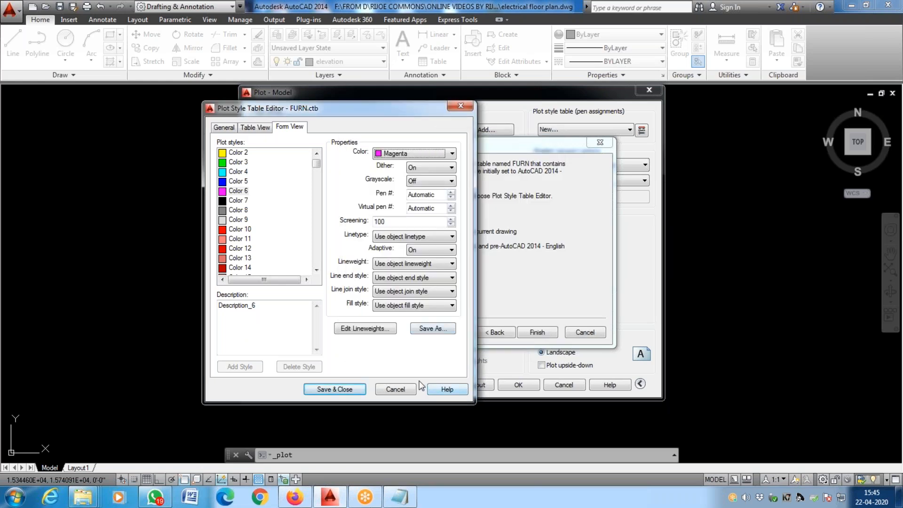
Step: Check the Notepad list for the TEXT_02 colour and set the plot colour of the Color 13 plot style to index colour 13
left_click(401, 497)
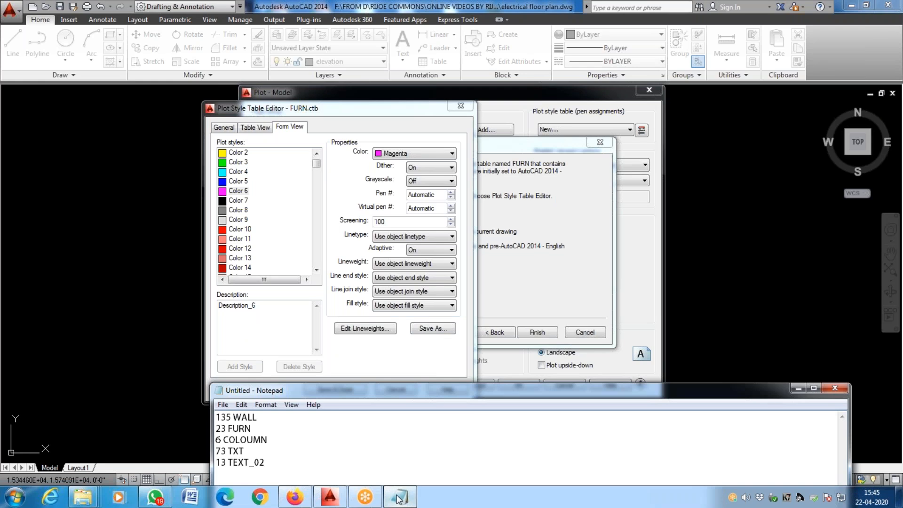
left_click(246, 258)
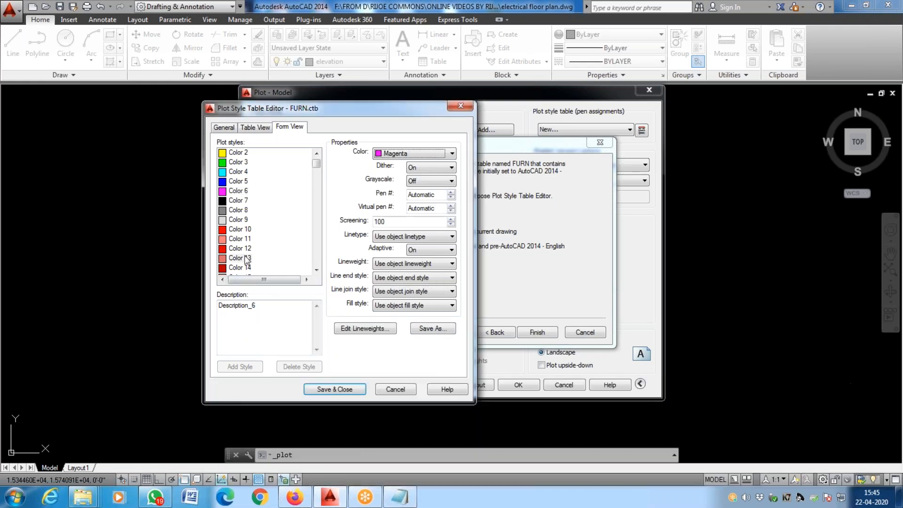
left_click(445, 153)
left_click(425, 258)
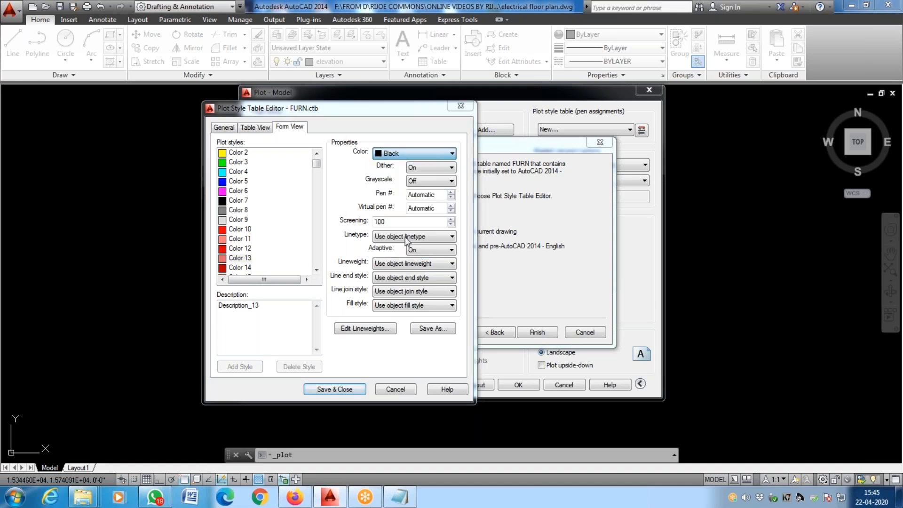
left_click(380, 162)
type("13")
left_click(437, 336)
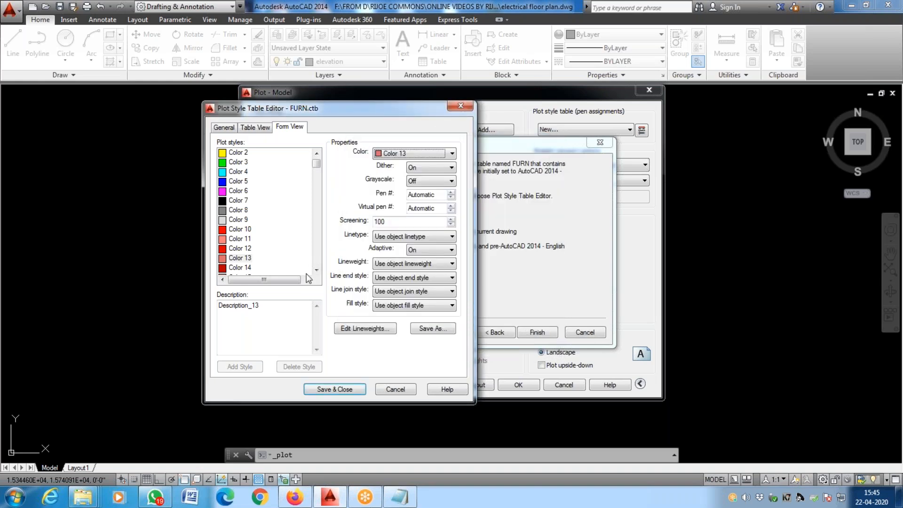
Step: Check the Notepad list for the TXT colour and set the plot colour of the Color 73 plot style to index colour 73
left_click_drag(318, 165, 318, 191)
left_click(243, 200)
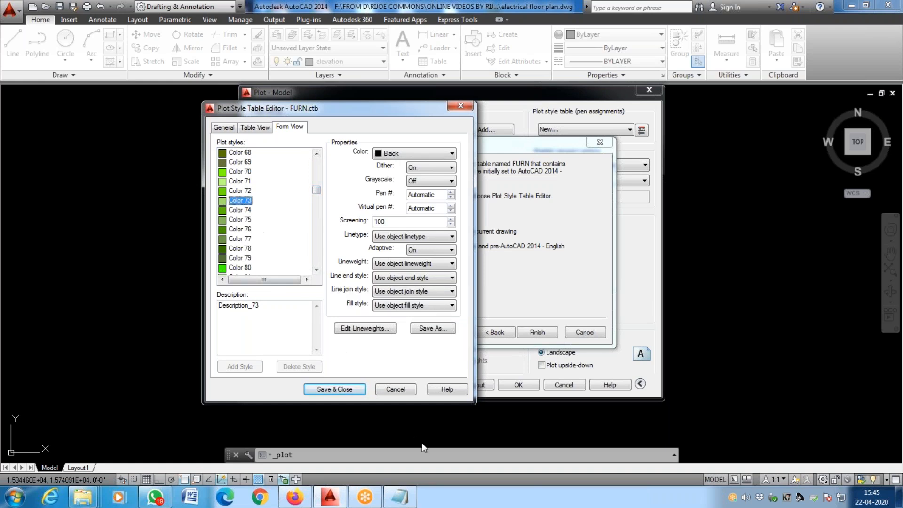
left_click(401, 497)
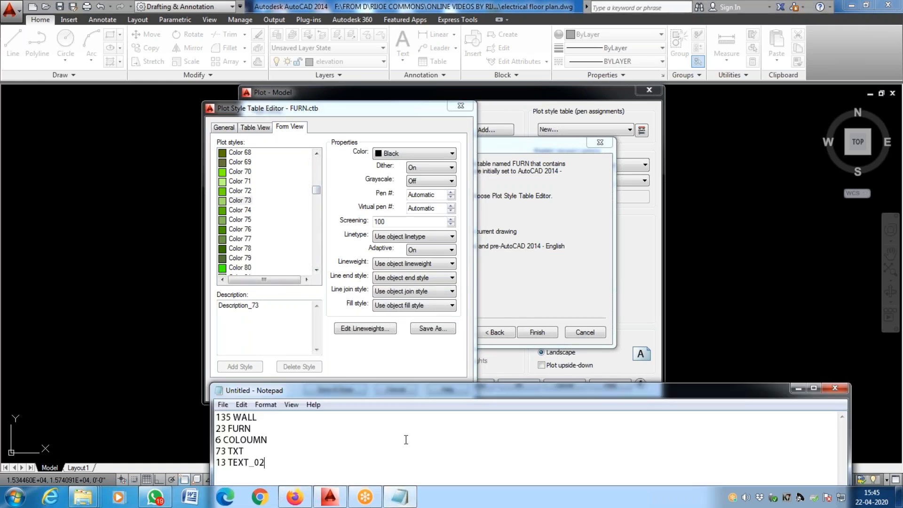
left_click(358, 221)
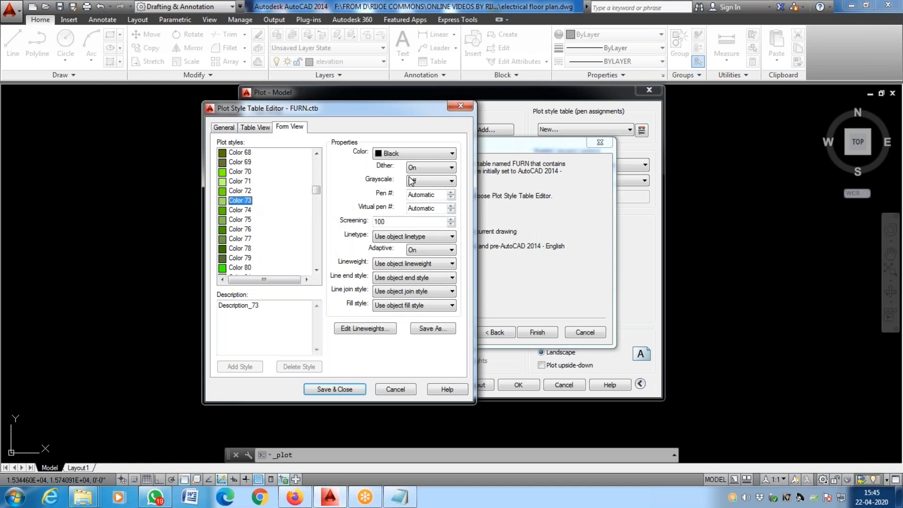
left_click(417, 154)
left_click(402, 264)
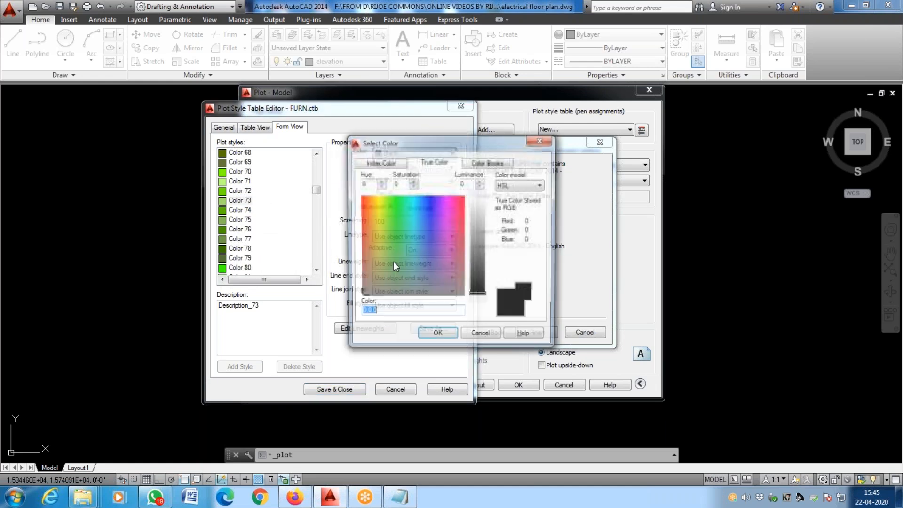
left_click(382, 163)
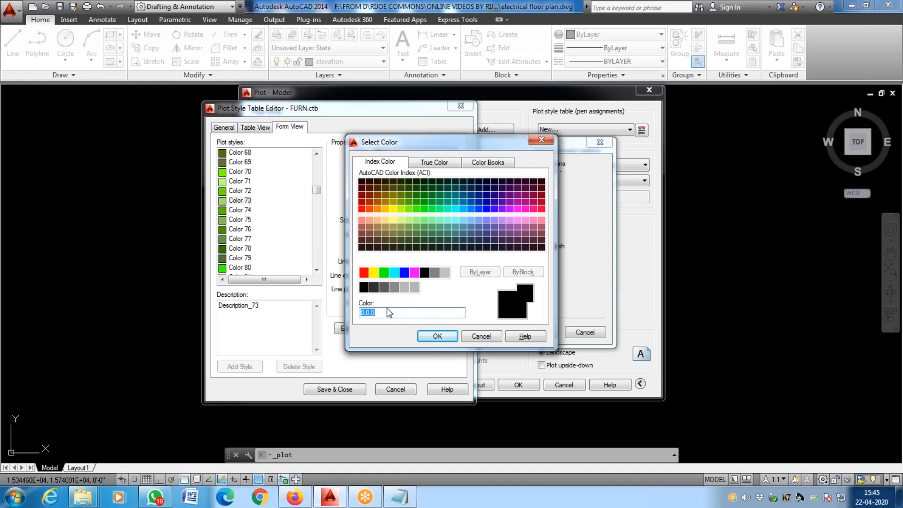
type("73")
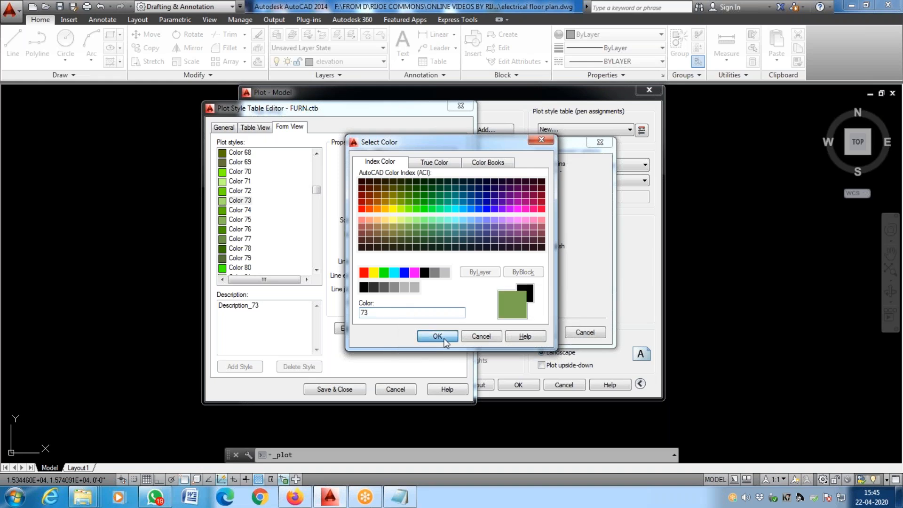
left_click(445, 339)
Step: Save the plot style edits, finish creating the FURN table and open the plot preview
left_click(335, 390)
left_click(528, 338)
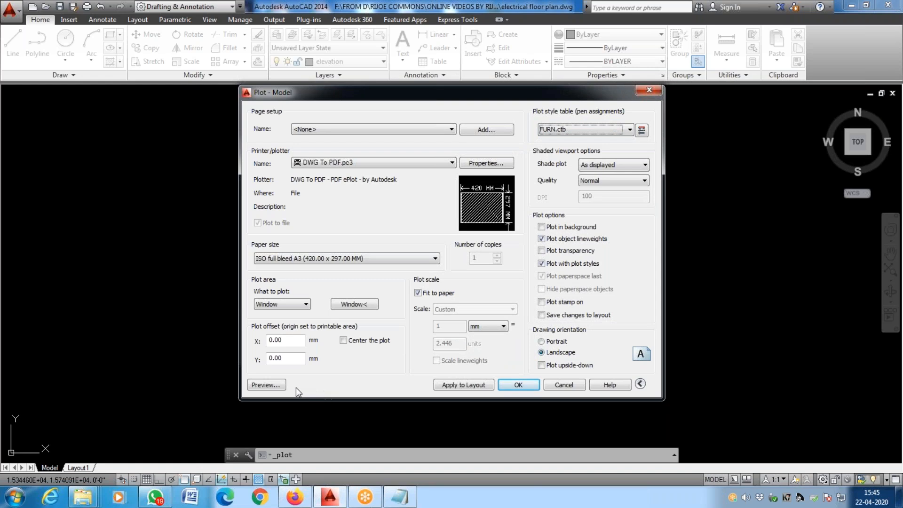
left_click(280, 385)
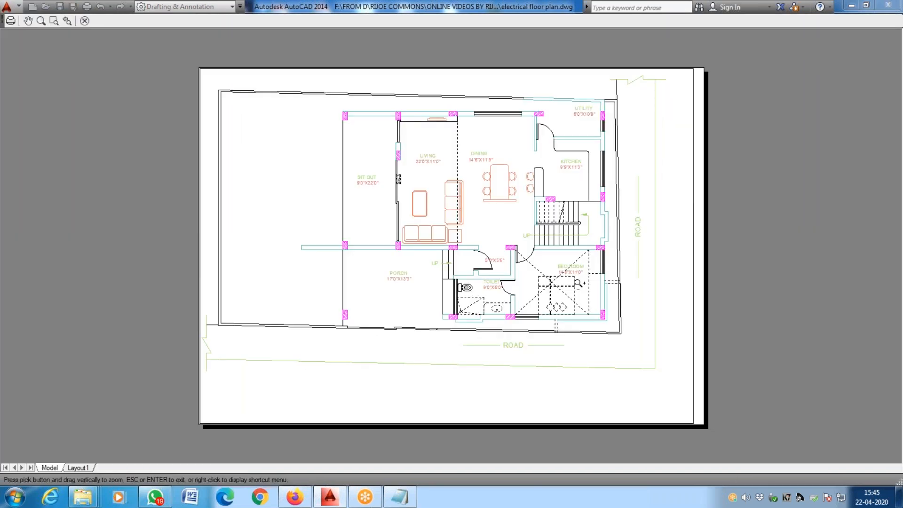
Step: Examine the wall, column, furniture and text colours across the floor plan preview and return to the plot settings
scroll(400, 168, "up", 4)
scroll(359, 210, "down", 3)
scroll(354, 131, "up", 1)
scroll(354, 130, "down", 1)
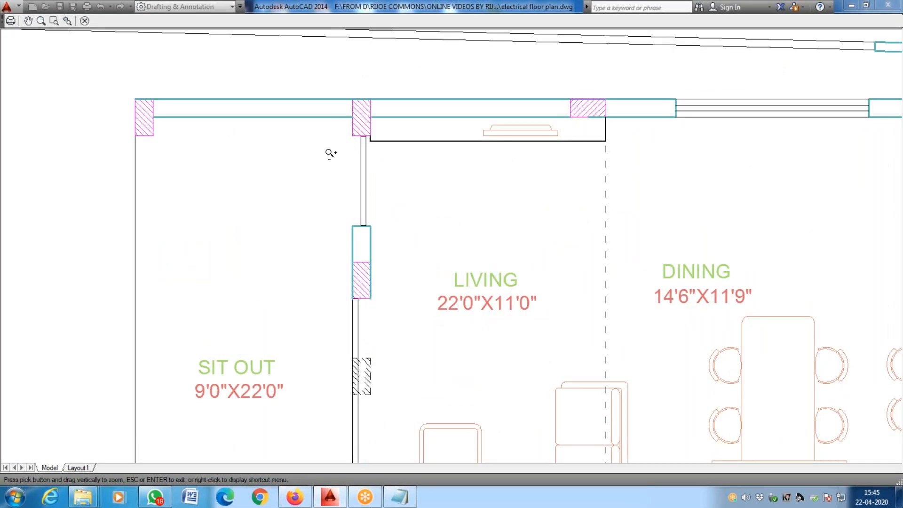
scroll(328, 151, "down", 6)
scroll(482, 299, "up", 5)
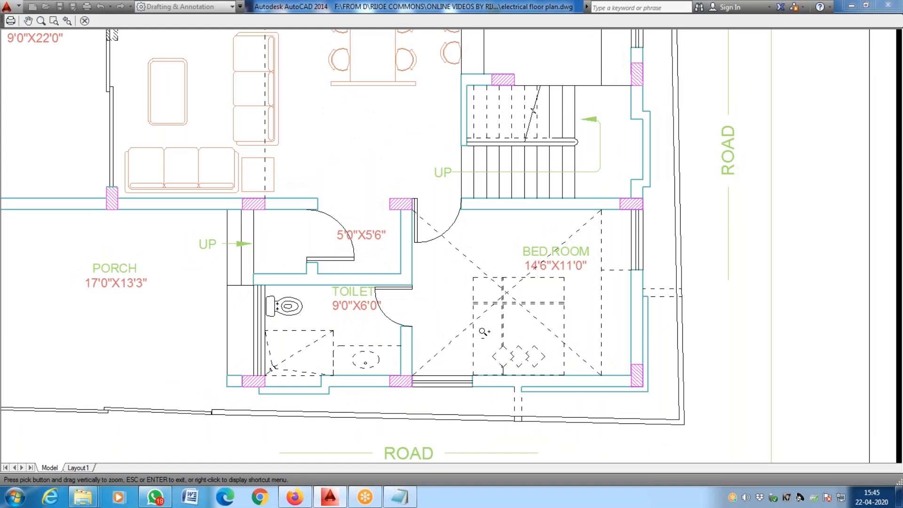
scroll(483, 332, "down", 4)
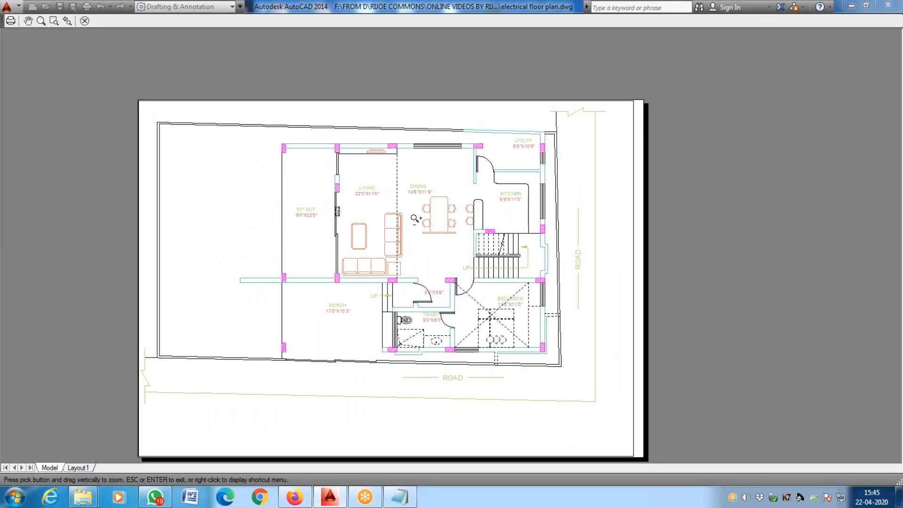
scroll(418, 216, "up", 3)
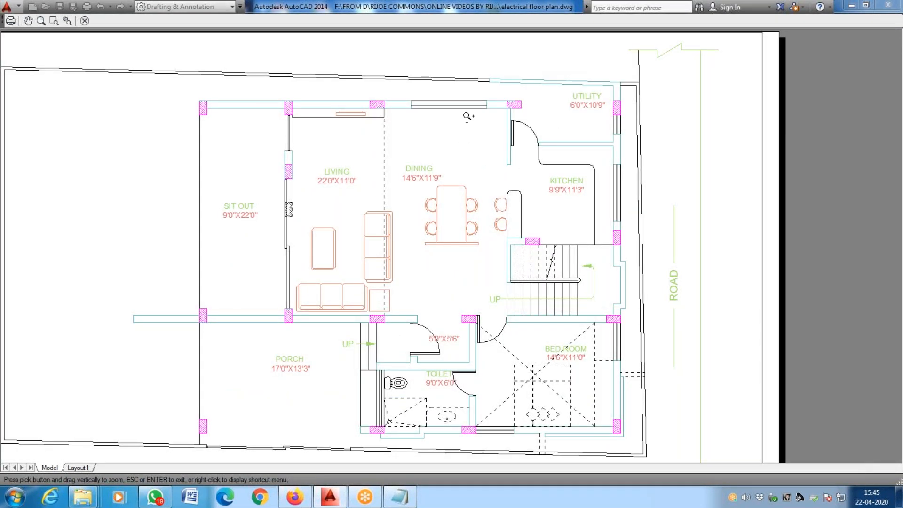
scroll(466, 116, "up", 2)
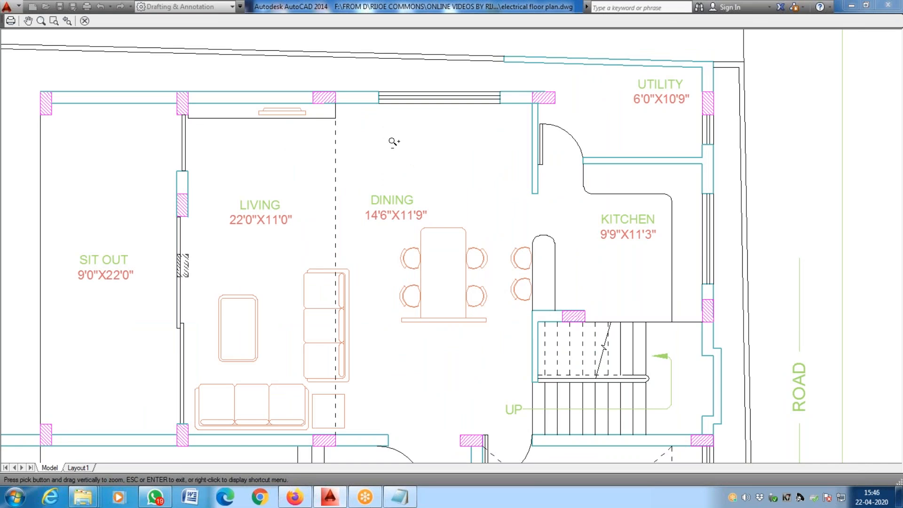
scroll(393, 142, "down", 3)
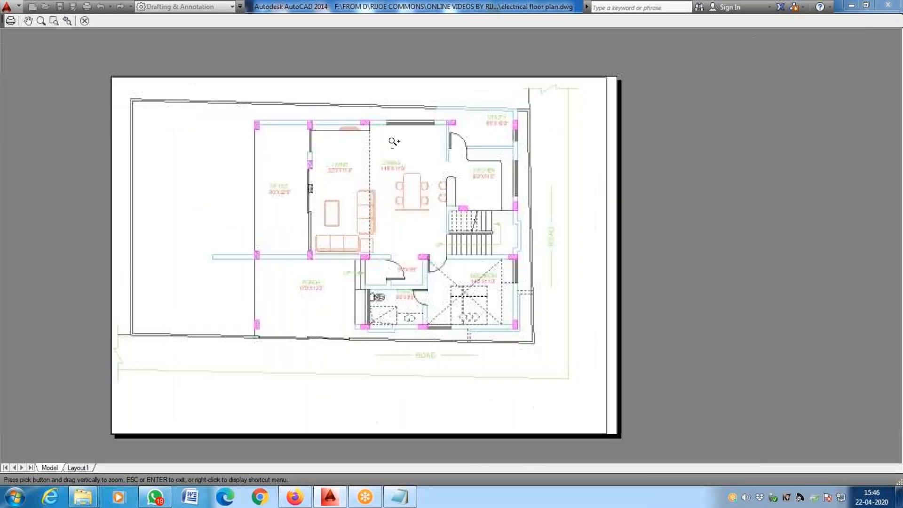
scroll(397, 281, "up", 2)
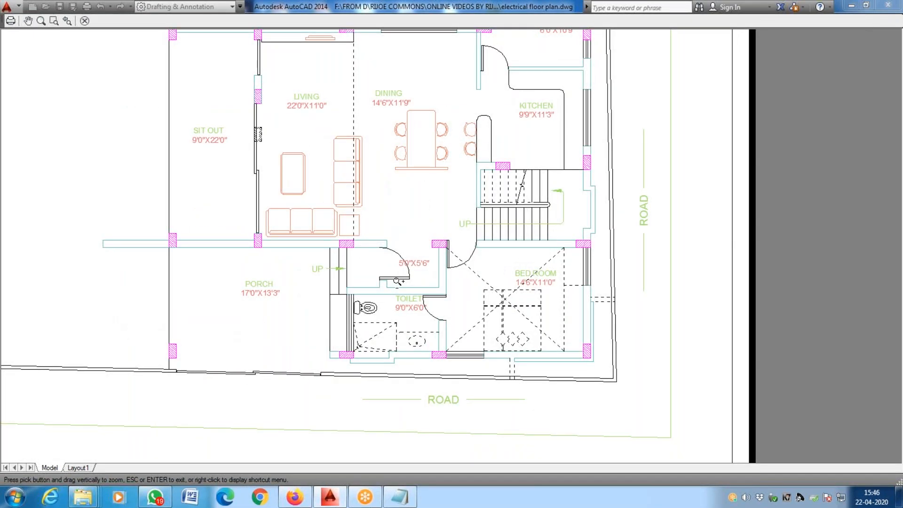
scroll(424, 207, "up", 2)
scroll(423, 208, "down", 2)
right_click(419, 199)
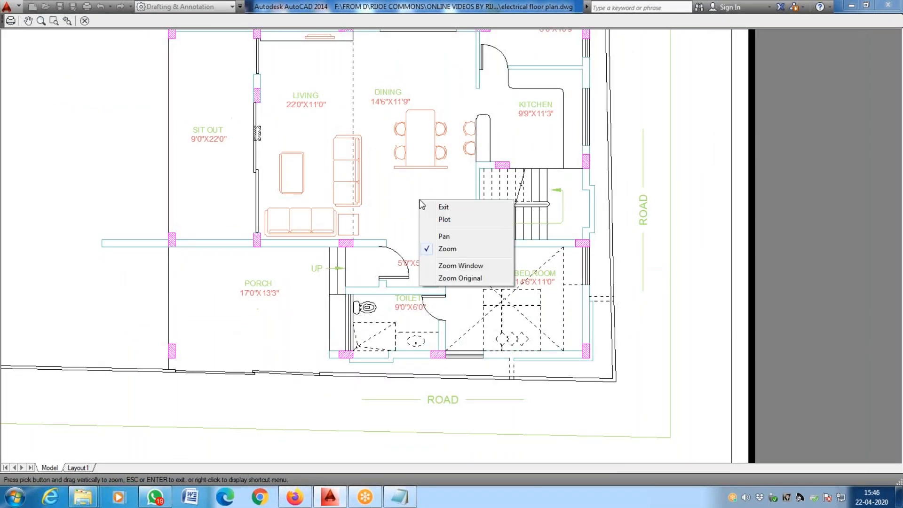
left_click(468, 210)
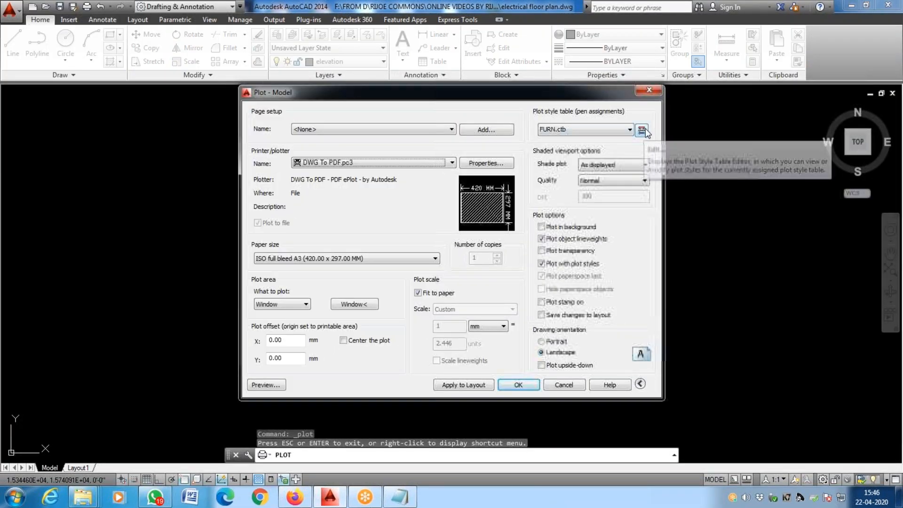
Step: Open the FURN.ctb plot style table for editing and set the plot colour of the Color 135 plot style to Black
left_click(647, 133)
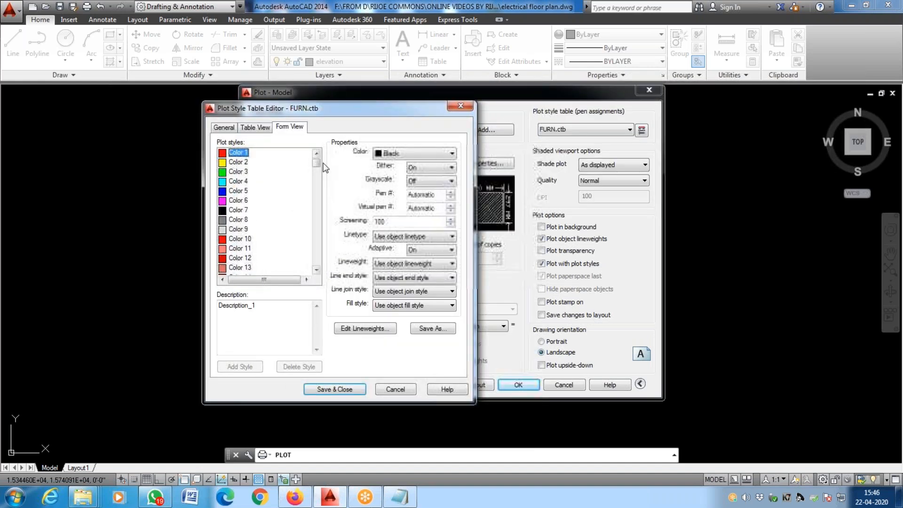
left_click_drag(316, 163, 316, 212)
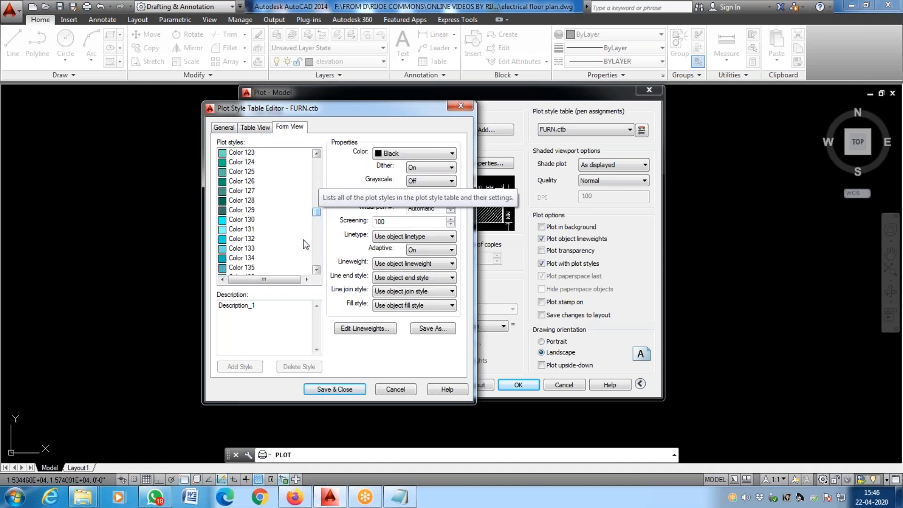
left_click(248, 268)
left_click(428, 152)
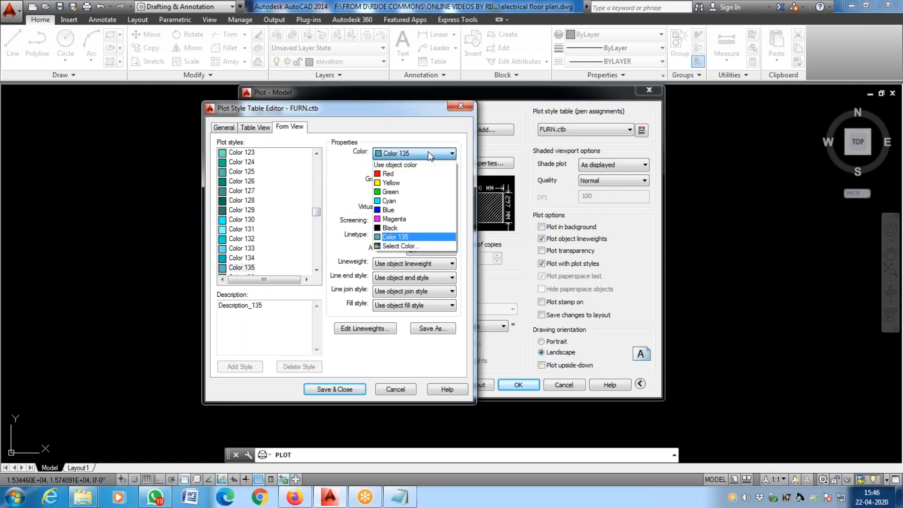
left_click(404, 228)
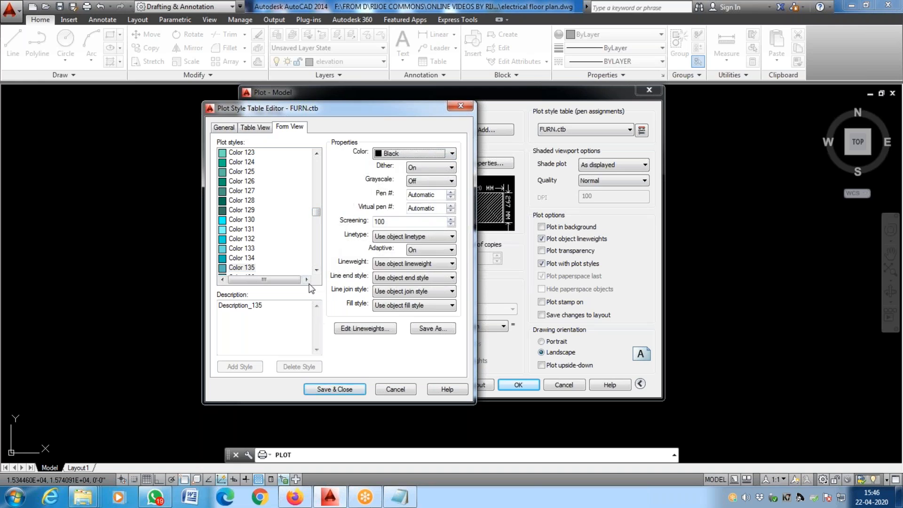
Step: Set the plot colour of the Color 6 plot style to Black and save the FURN.ctb table
left_click_drag(318, 211, 318, 145)
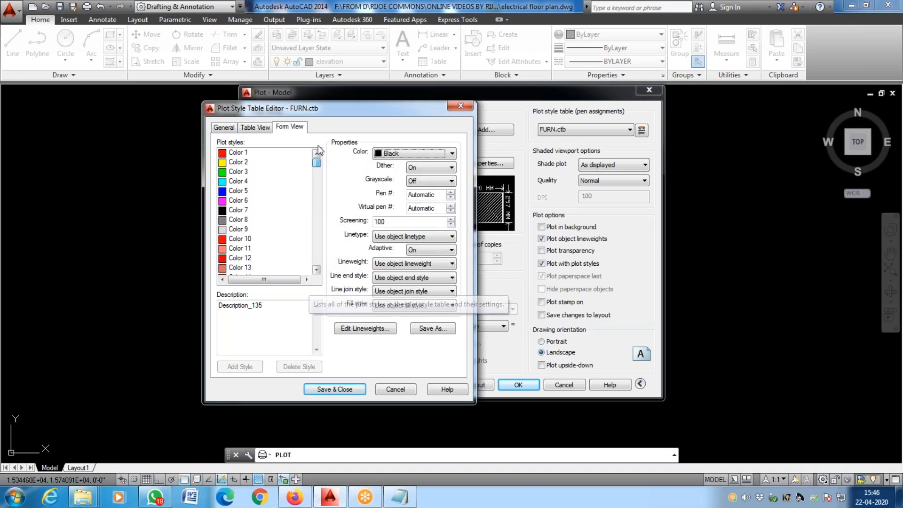
left_click(238, 200)
left_click(409, 154)
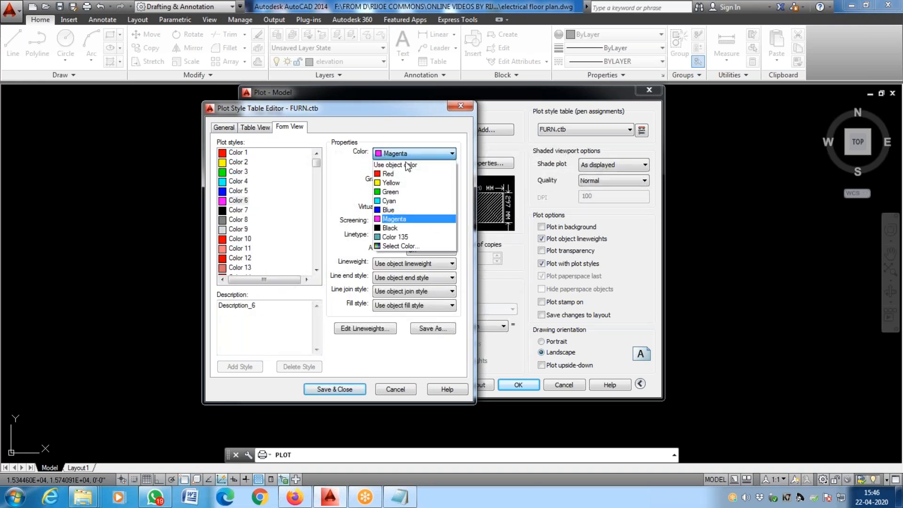
left_click(392, 228)
left_click(330, 389)
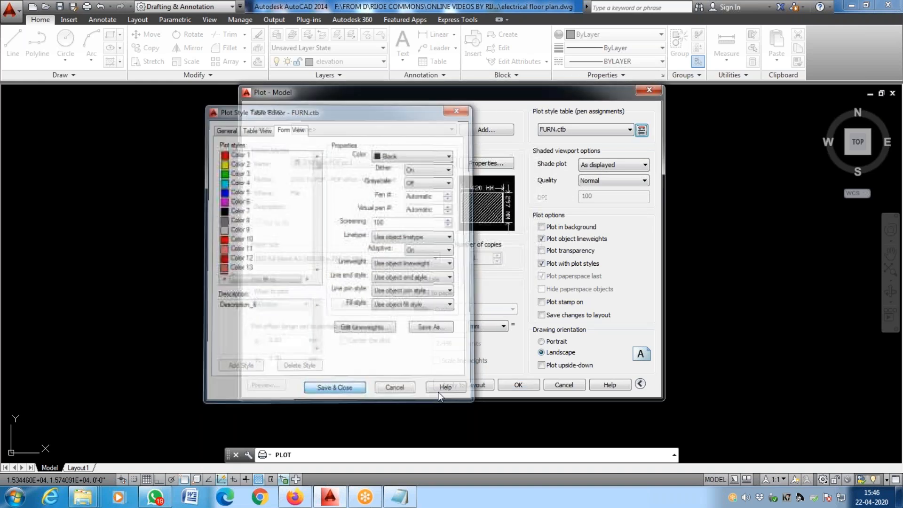
Step: Preview the plot, examine the wall and column linework against the furniture and text, and return to the plot settings
left_click(278, 385)
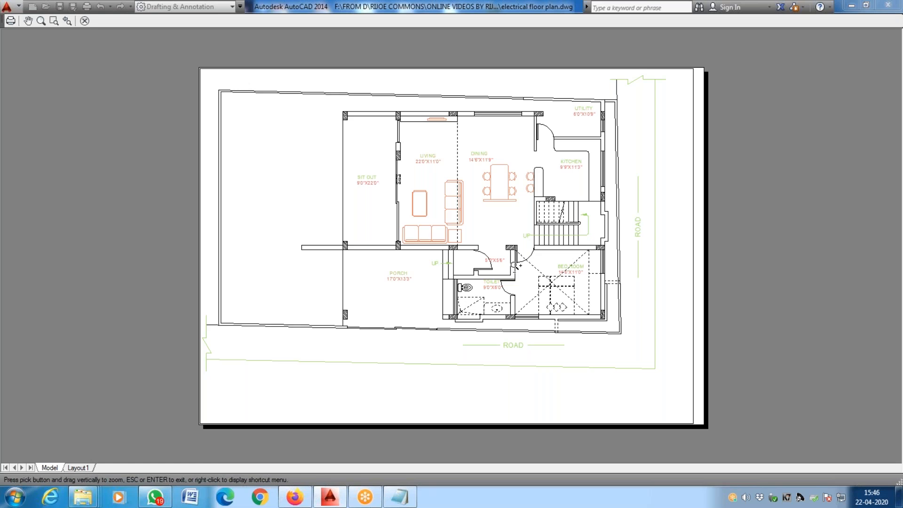
scroll(515, 265, "up", 2)
scroll(515, 265, "up", 2)
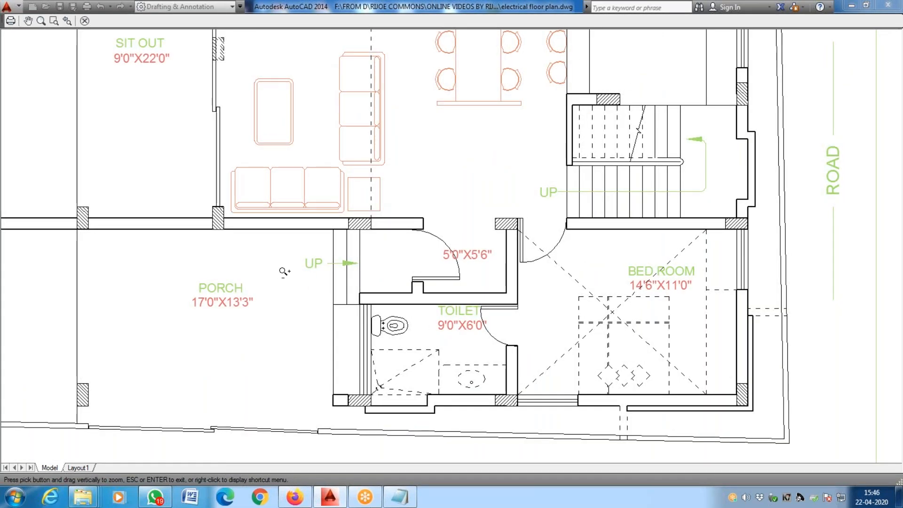
scroll(282, 272, "down", 4)
scroll(328, 180, "up", 4)
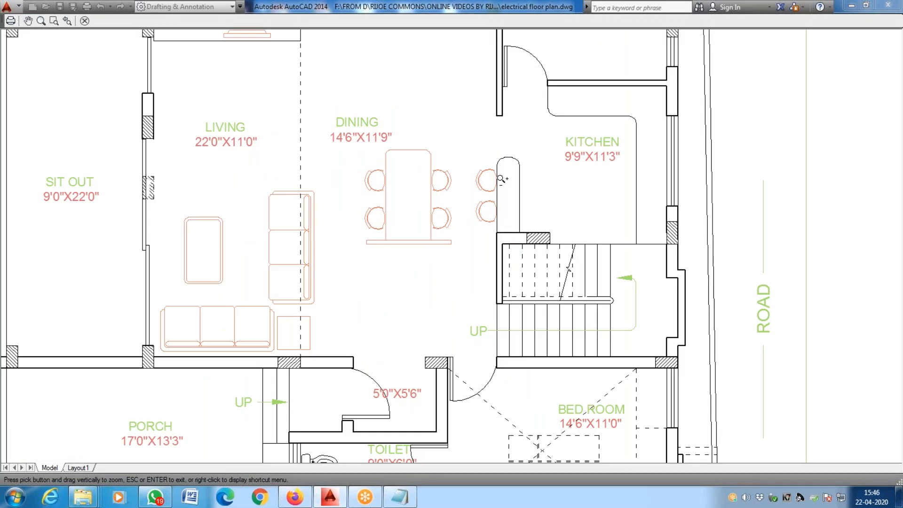
scroll(489, 235, "down", 2)
scroll(470, 306, "up", 2)
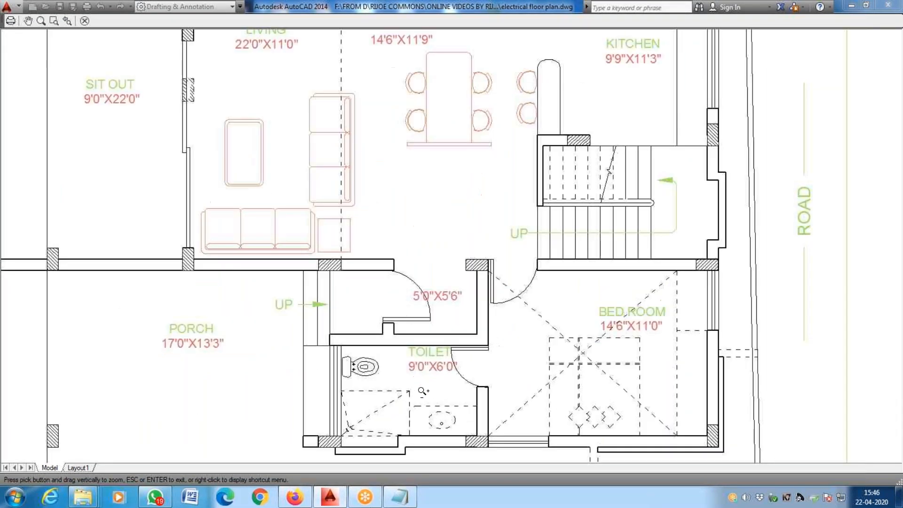
scroll(446, 344, "down", 4)
scroll(446, 343, "up", 4)
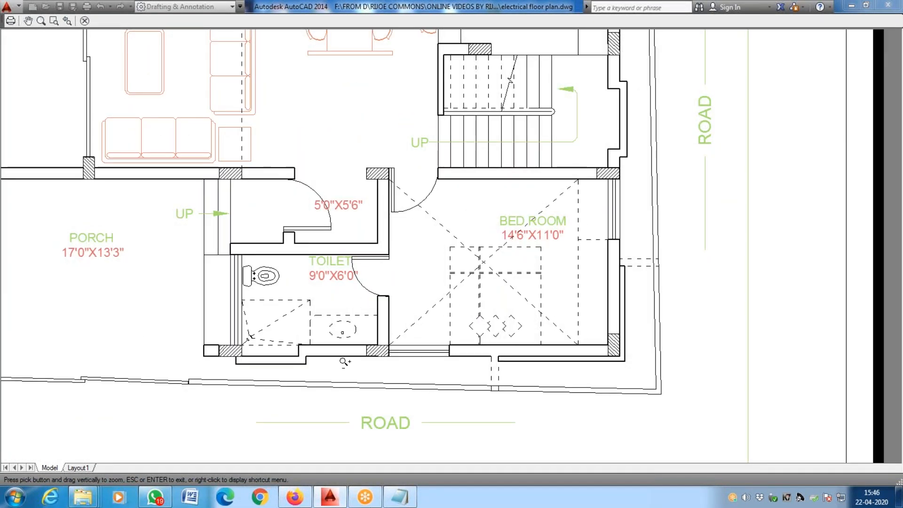
scroll(344, 363, "down", 1)
scroll(259, 226, "down", 2)
scroll(219, 99, "up", 2)
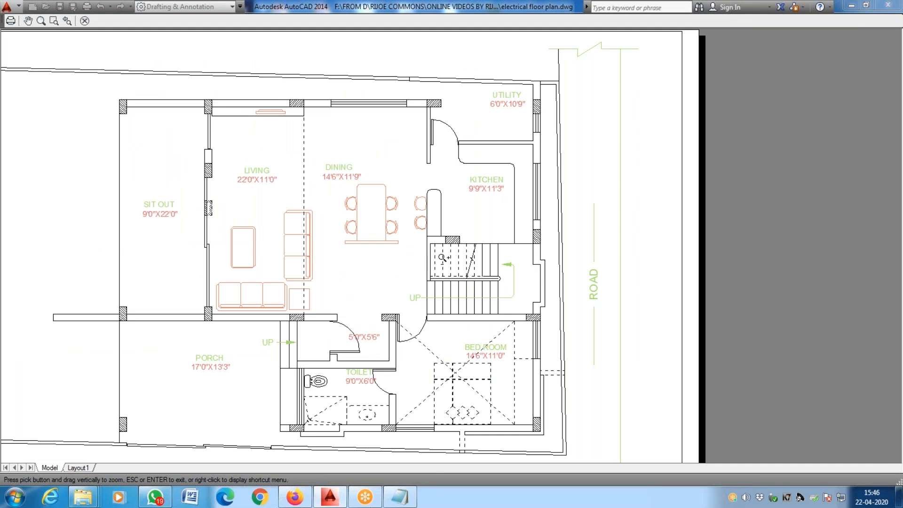
scroll(442, 258, "down", 3)
right_click(468, 193)
left_click(489, 204)
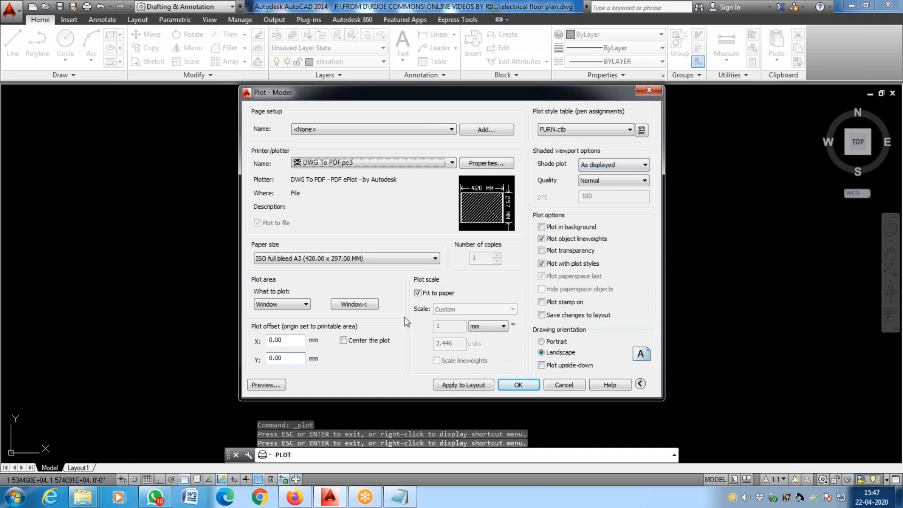
Step: Switch to Windows Explorer and open Local Disk (C:)
mouse_move(80, 501)
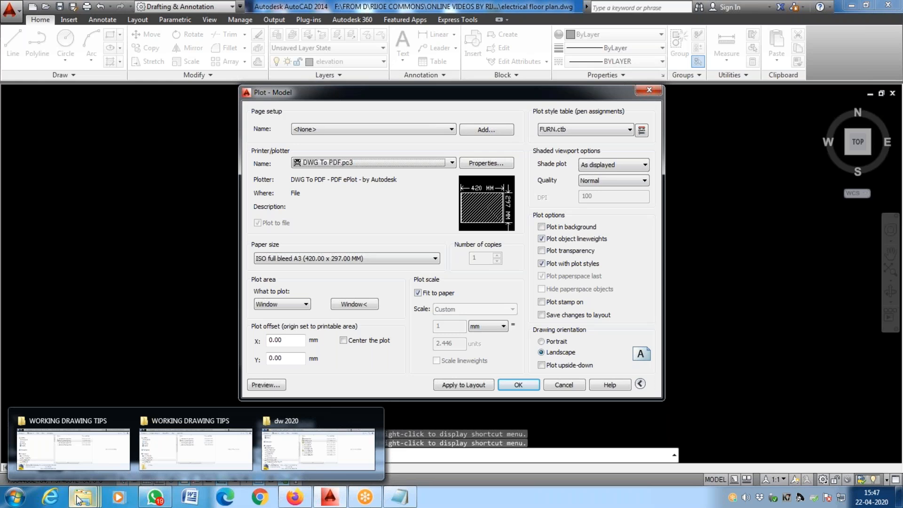
left_click(15, 497)
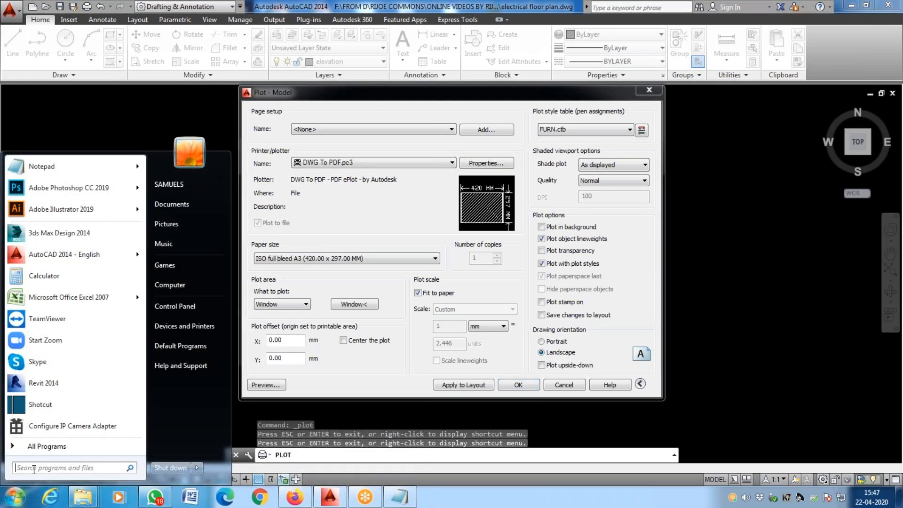
key("super+e")
double_click(557, 312)
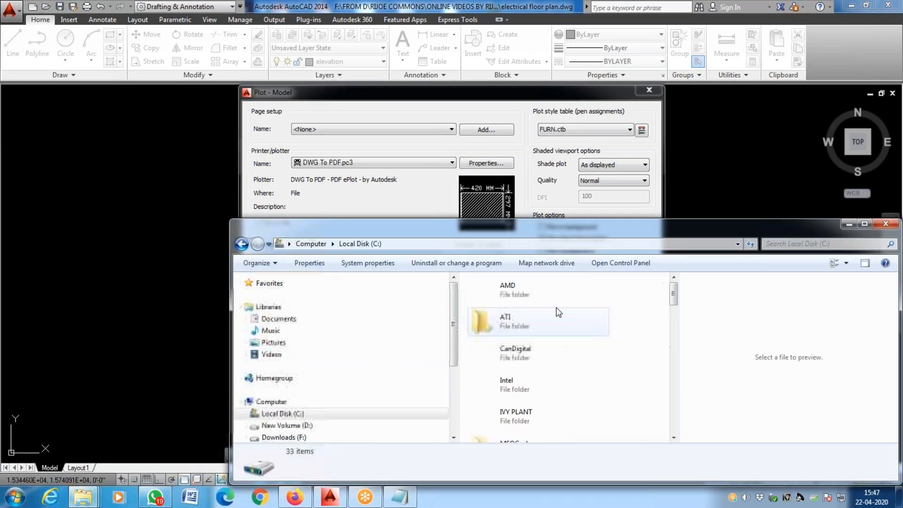
left_click_drag(424, 202, 298, 117)
scroll(347, 287, "down", 4)
scroll(347, 292, "up", 2)
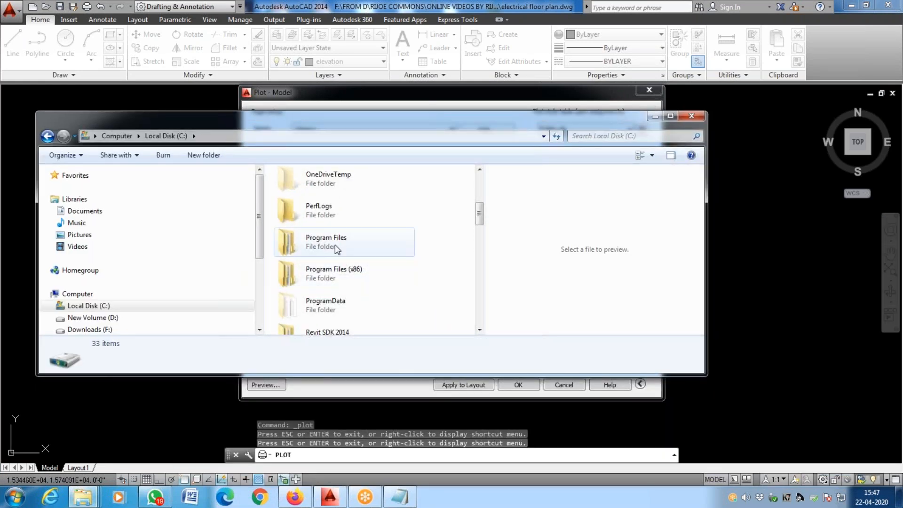
Step: Search Local Disk (C:) for *.CTB files and widen the results list
left_click_drag(598, 122, 517, 147)
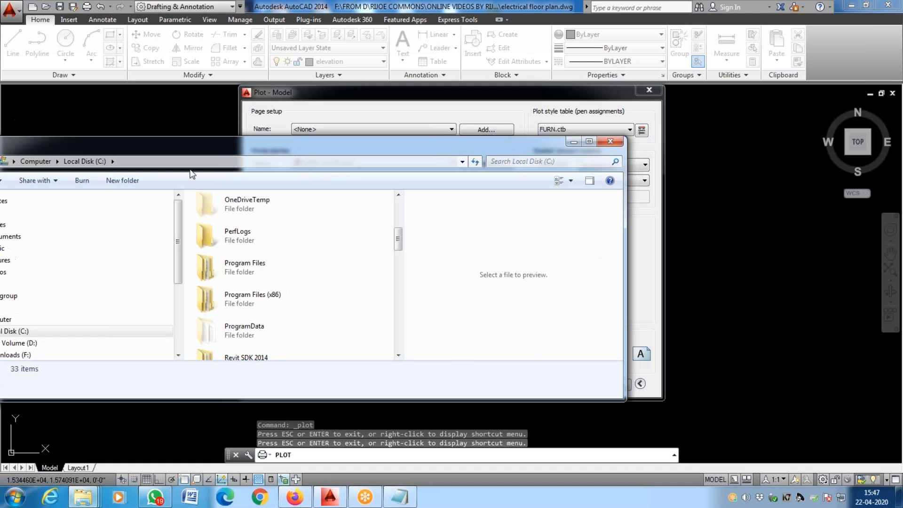
left_click(533, 163)
type("*.CTB")
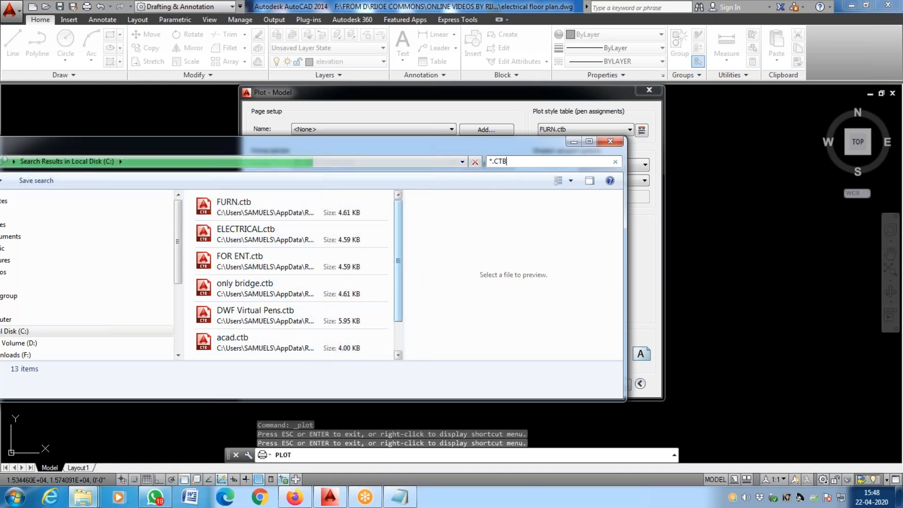
left_click_drag(403, 272, 510, 244)
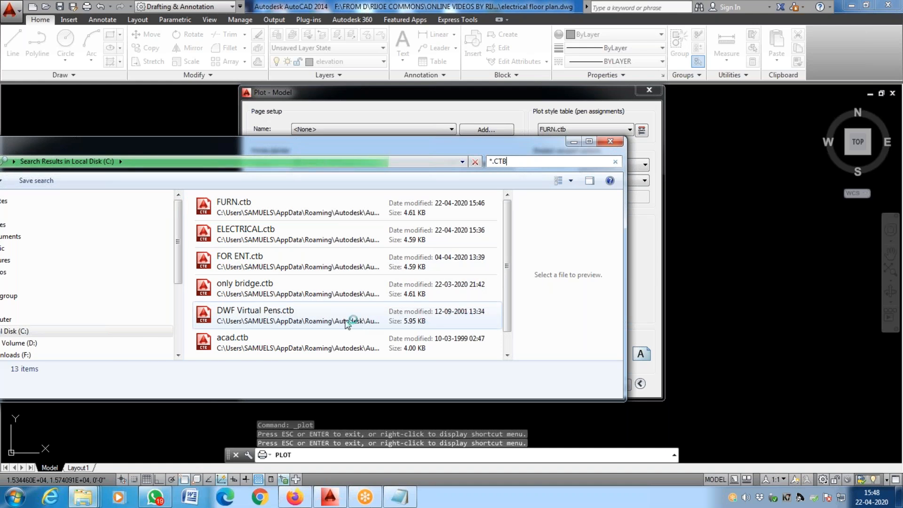
Step: Open the folder that contains FURN.ctb from the search results
left_click(339, 299)
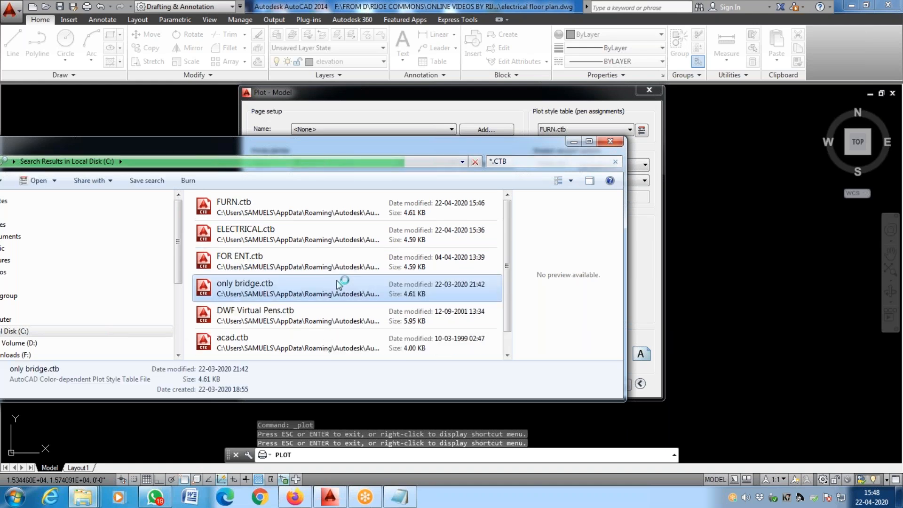
right_click(259, 206)
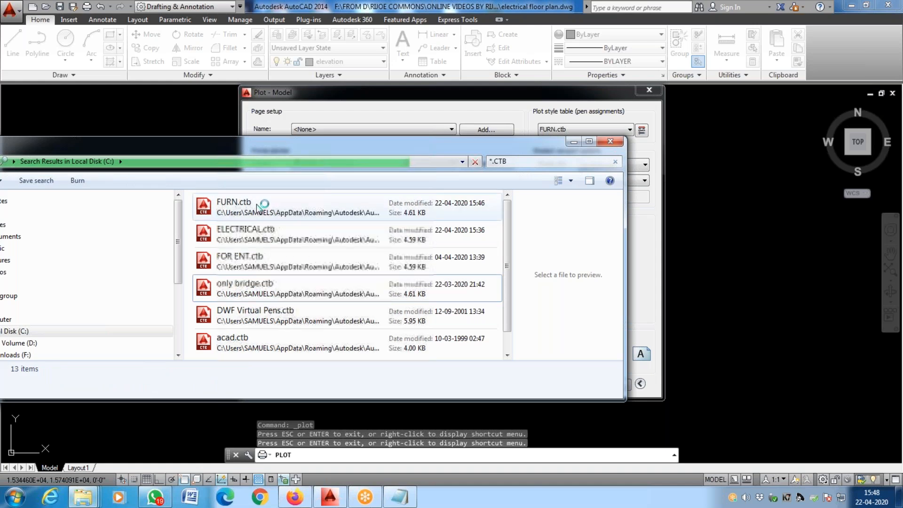
right_click(258, 205)
right_click(249, 211)
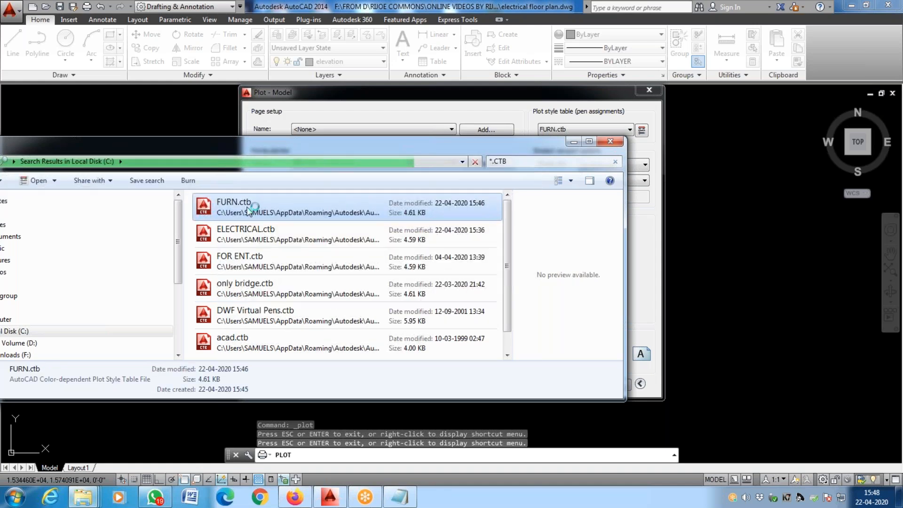
left_click(338, 454)
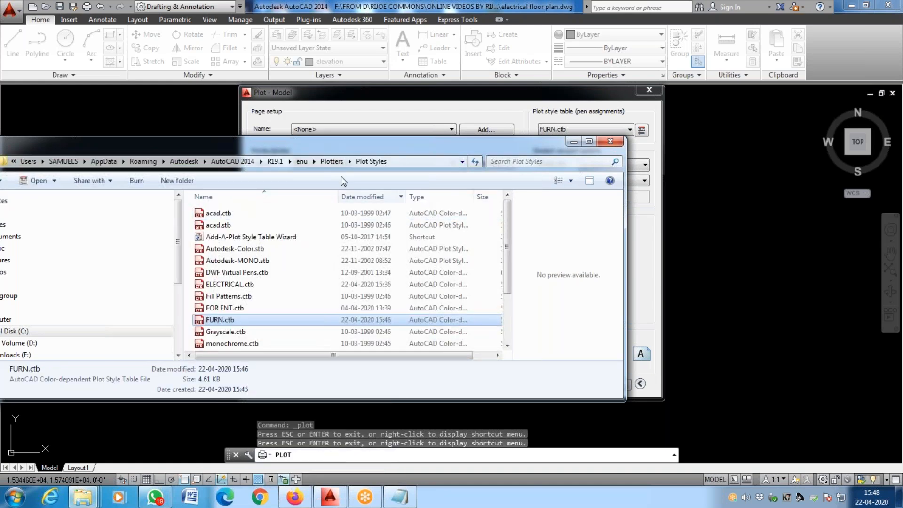
left_click_drag(338, 143, 439, 110)
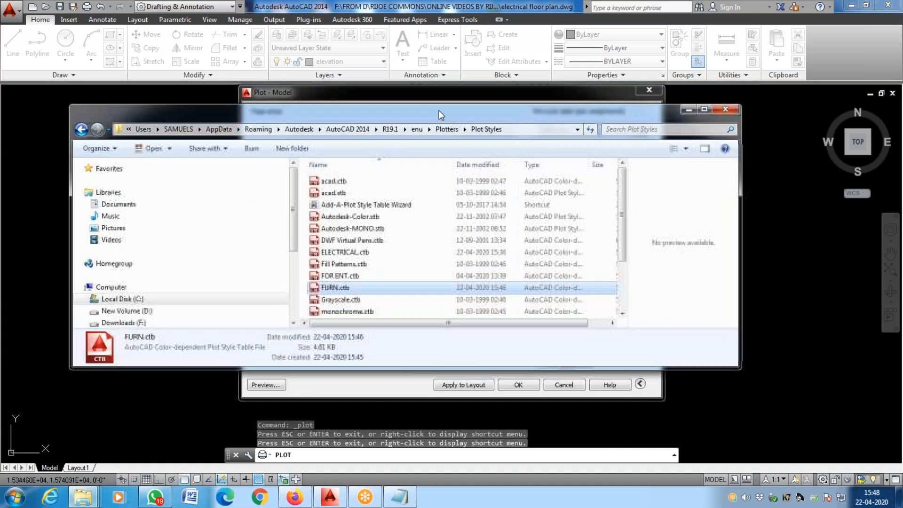
left_click_drag(446, 143, 377, 165)
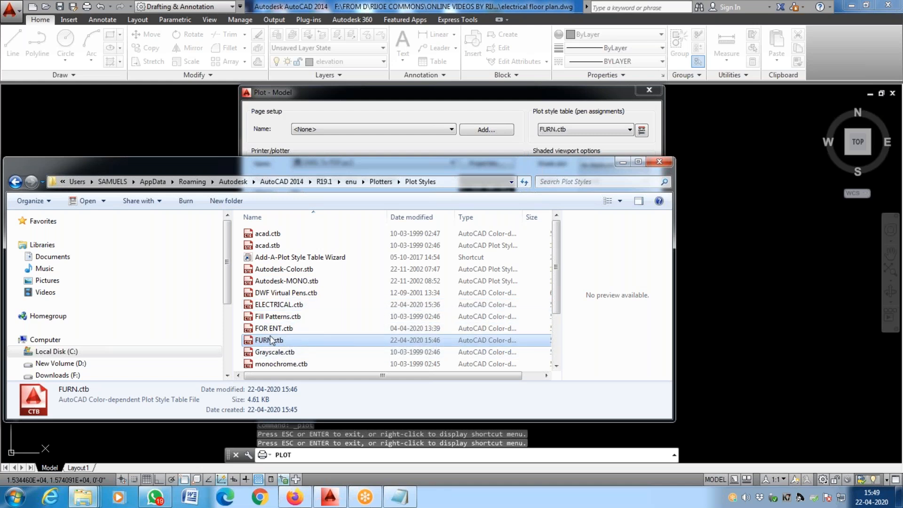
left_click(282, 328, "ctrl")
left_click(285, 305, "ctrl")
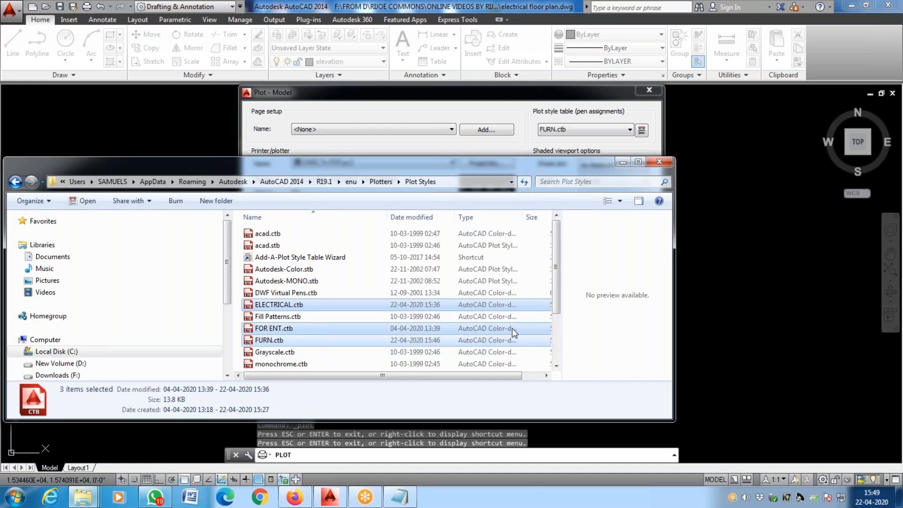
right_click(288, 306)
left_click(283, 339)
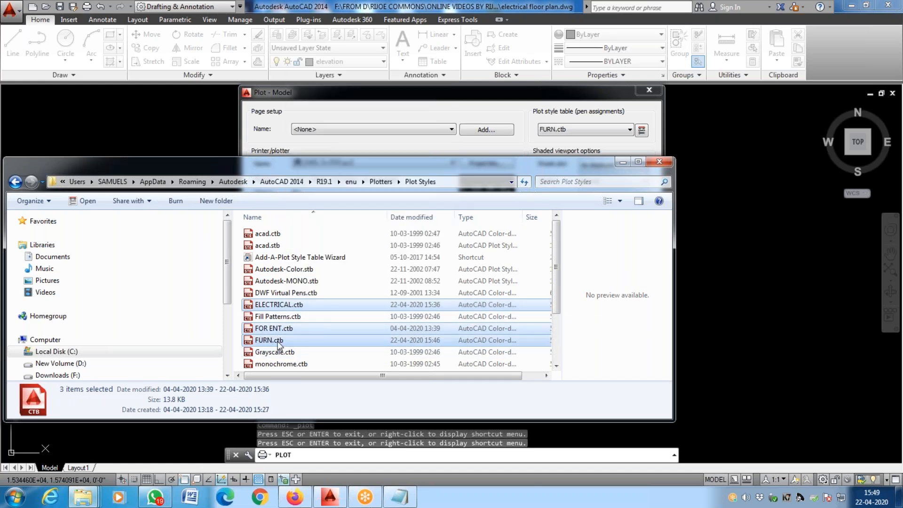
Step: Copy the FOR ENT.ctb, FURN.ctb and ELECTRICAL.ctb files from the Plot Styles folder
left_click(278, 329)
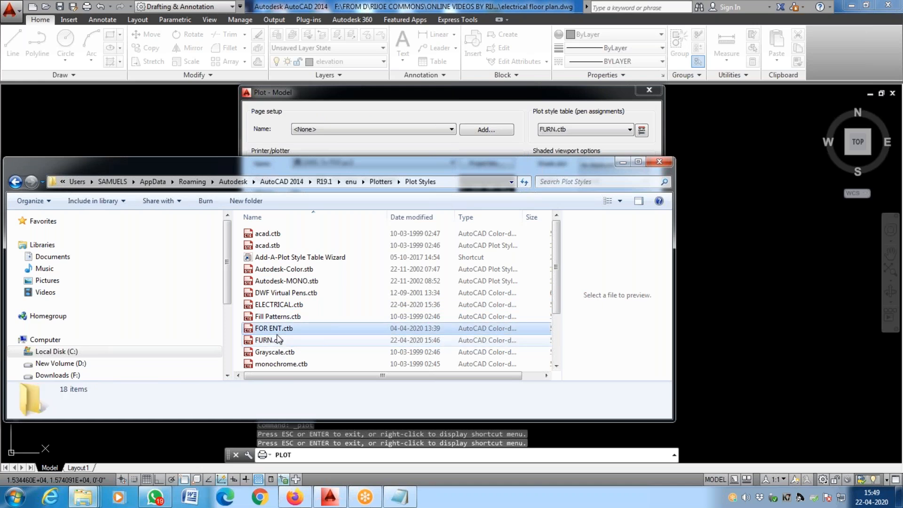
left_click(276, 340, "ctrl")
left_click(296, 304, "ctrl")
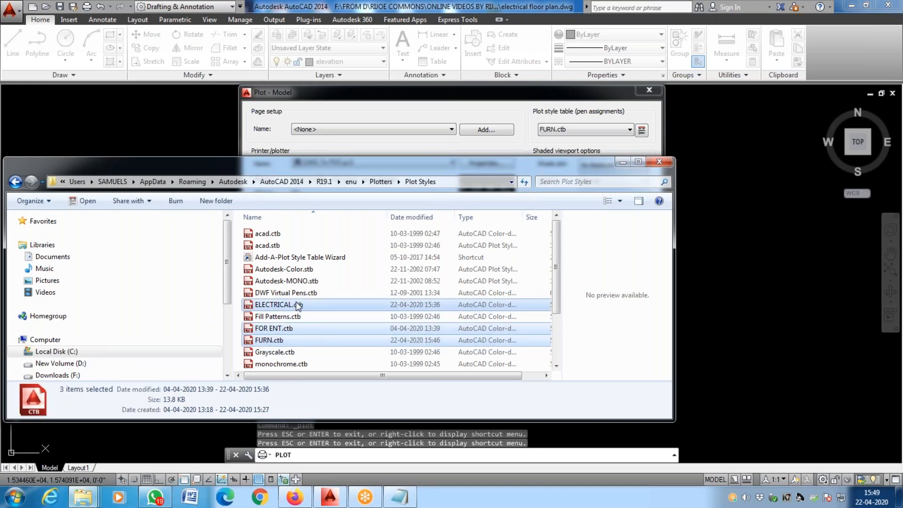
right_click(297, 304)
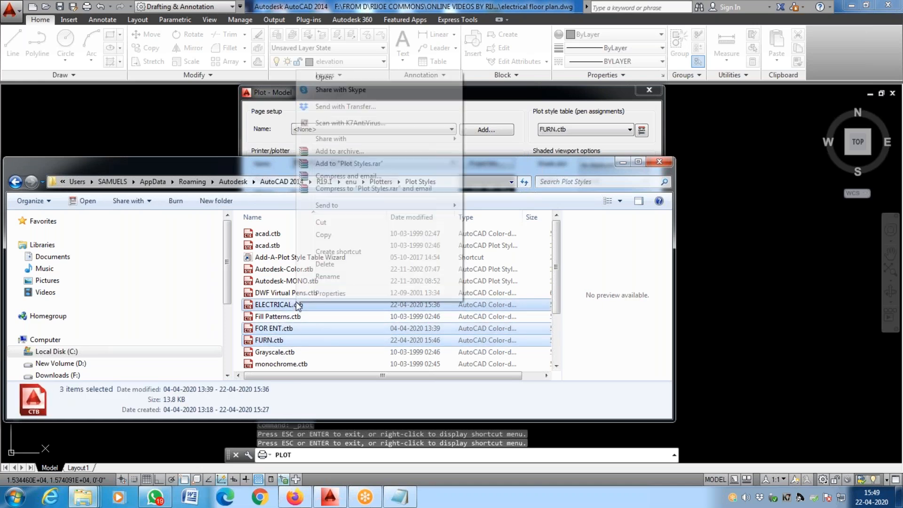
left_click(346, 235)
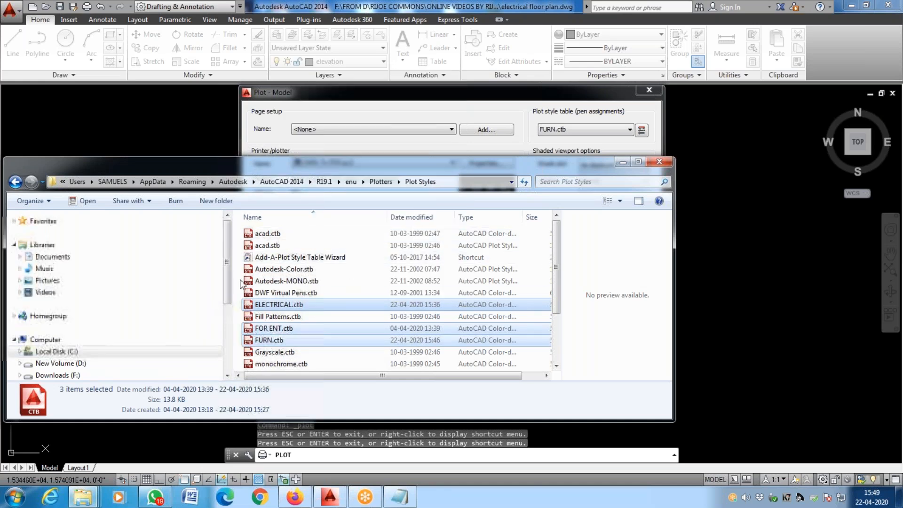
Step: Browse to the FROM D folder on the Downloads (F:) drive and open its commons subfolder
scroll(231, 294, "down", 2)
left_click(51, 335)
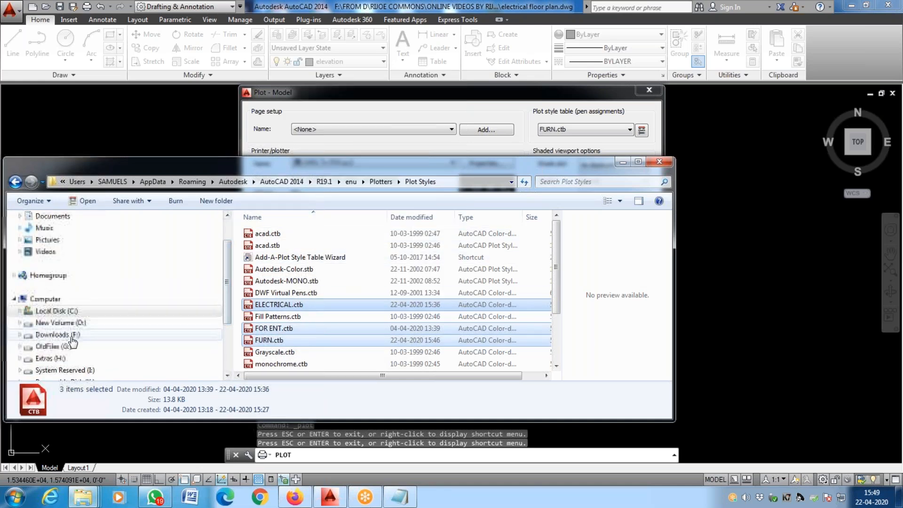
left_click(287, 316)
key("f")
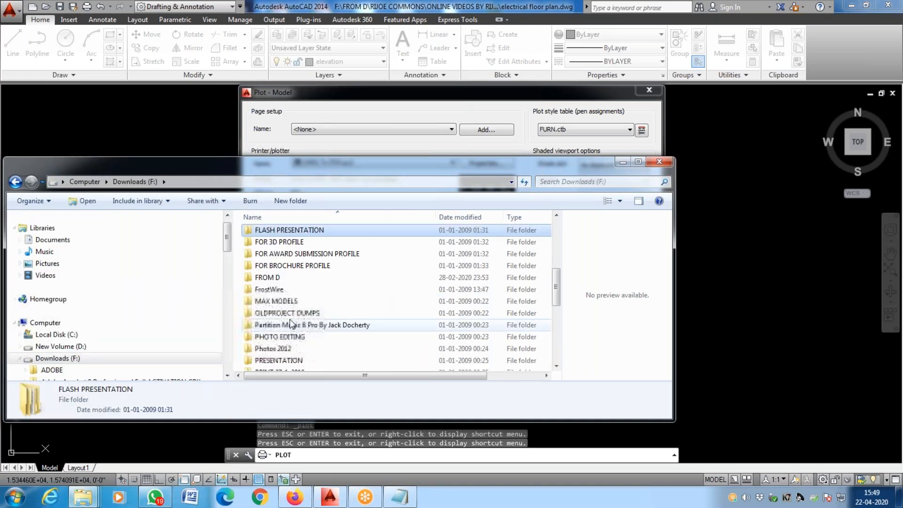
double_click(287, 278)
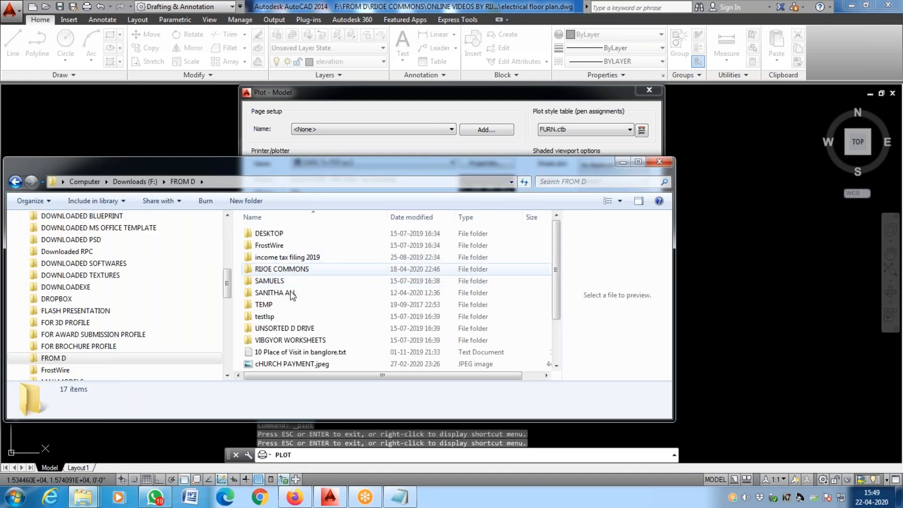
left_click(290, 272)
double_click(290, 272)
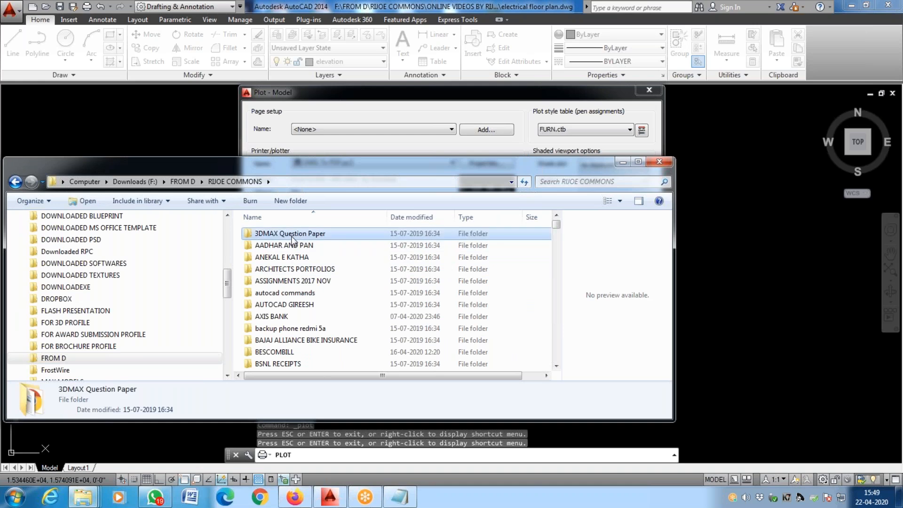
Step: Paste the three copied CTB files into the WORKING DRAWING TIPS folder within the online videos folder and close the Explorer window
key("o")
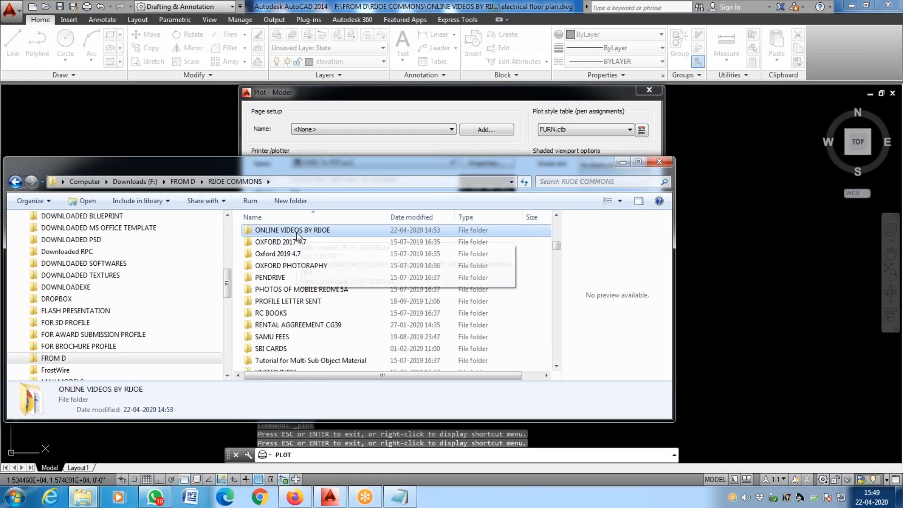
double_click(297, 233)
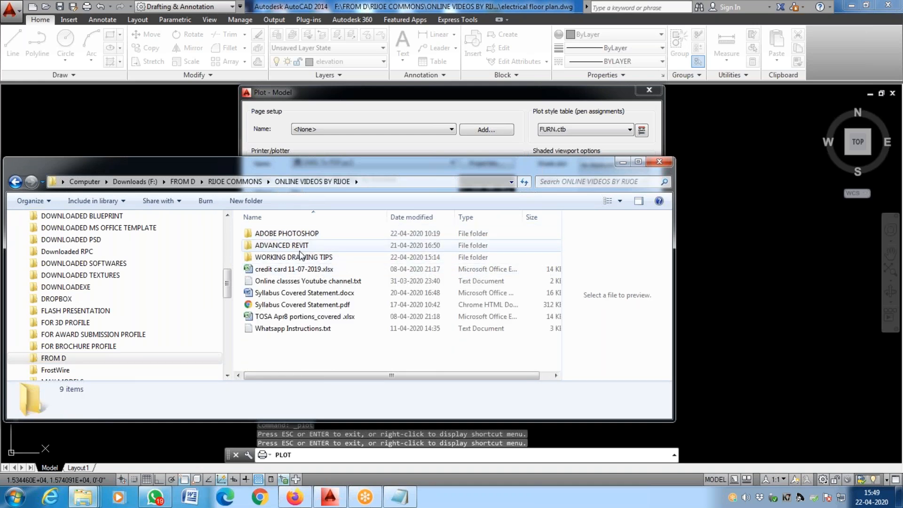
double_click(299, 258)
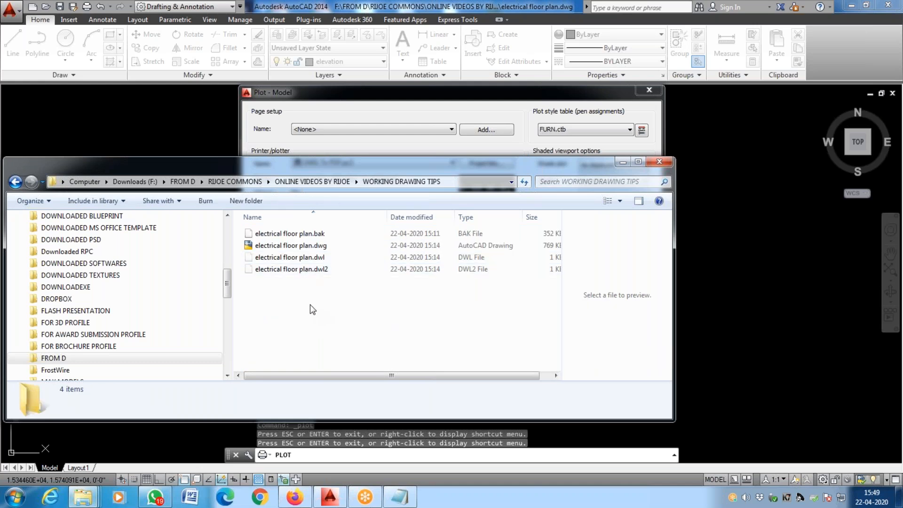
key("ctrl+v")
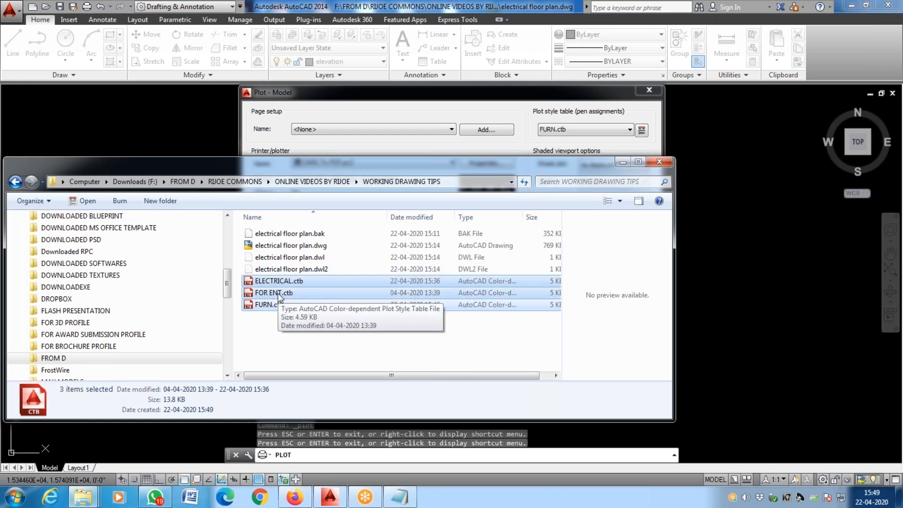
left_click(658, 163)
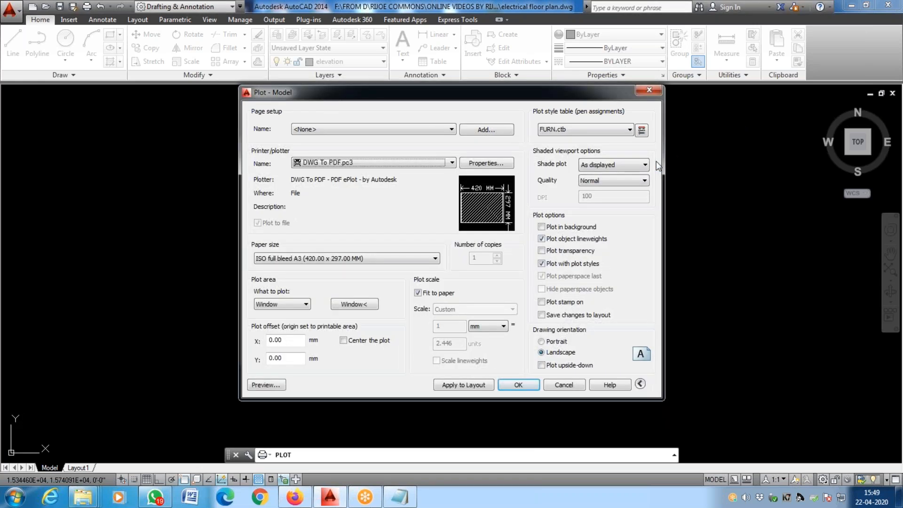
Step: Choose FOR ENT.ctb as the plot style table in the AutoCAD plot settings
left_click(623, 131)
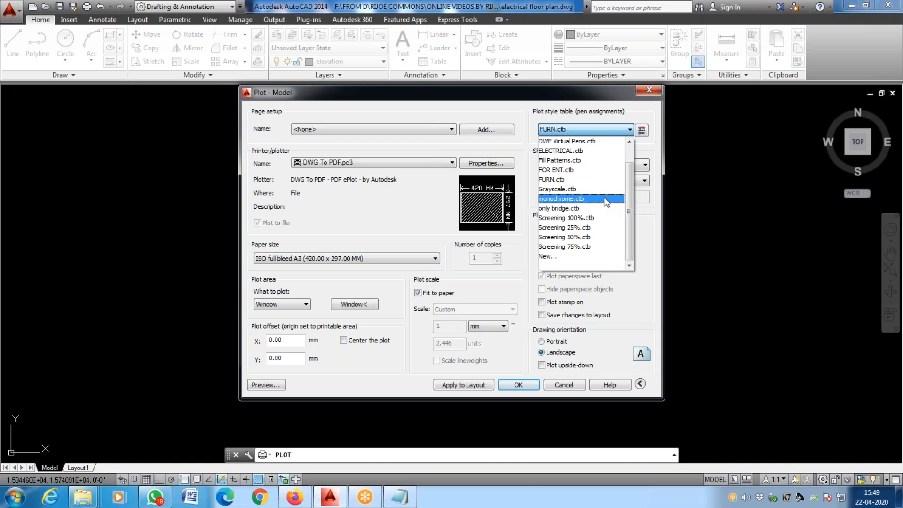
left_click(600, 170)
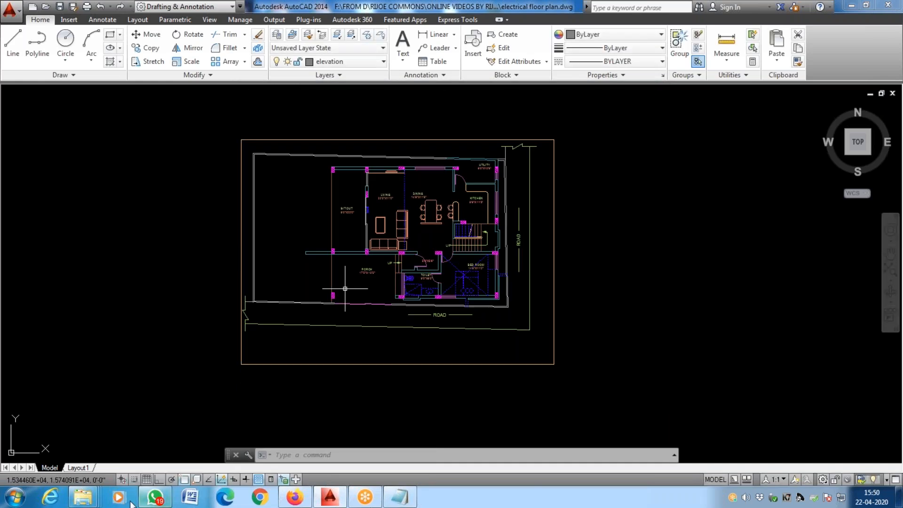
Step: Switch to the WORKING DRAWING TIPS Explorer window, go to Local Disk (C:) and search it for *.CTB files
left_click(50, 497)
mouse_move(82, 497)
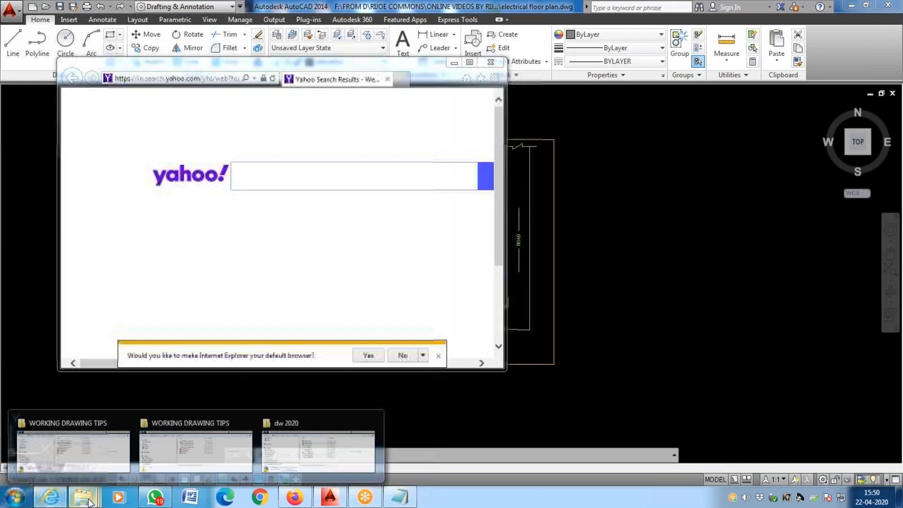
left_click(231, 467)
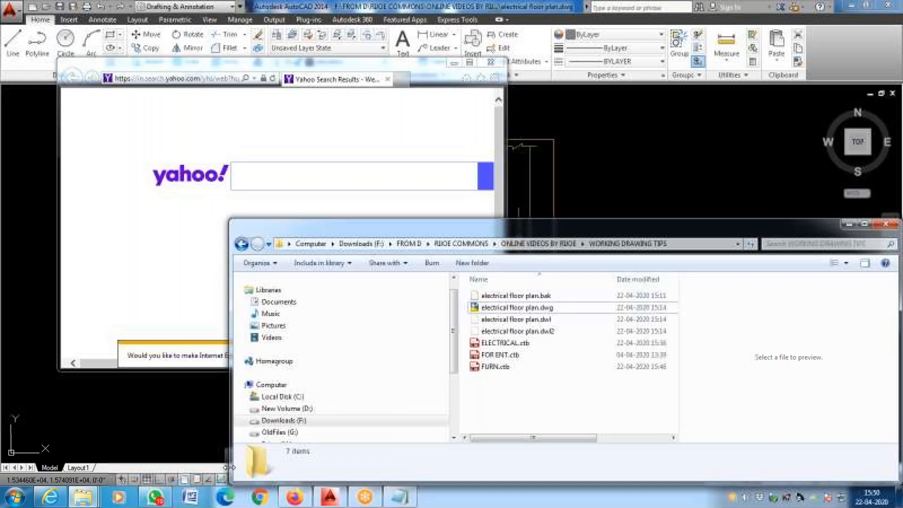
left_click(282, 396)
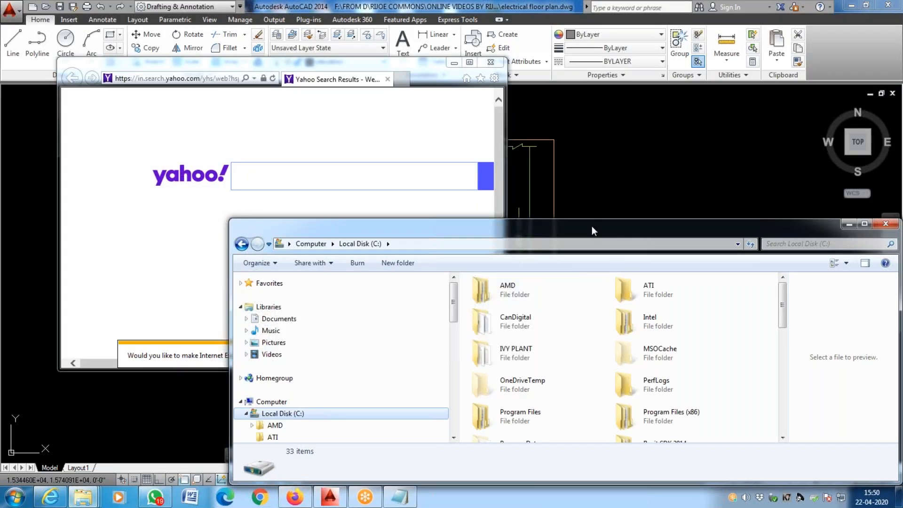
left_click_drag(592, 225, 351, 183)
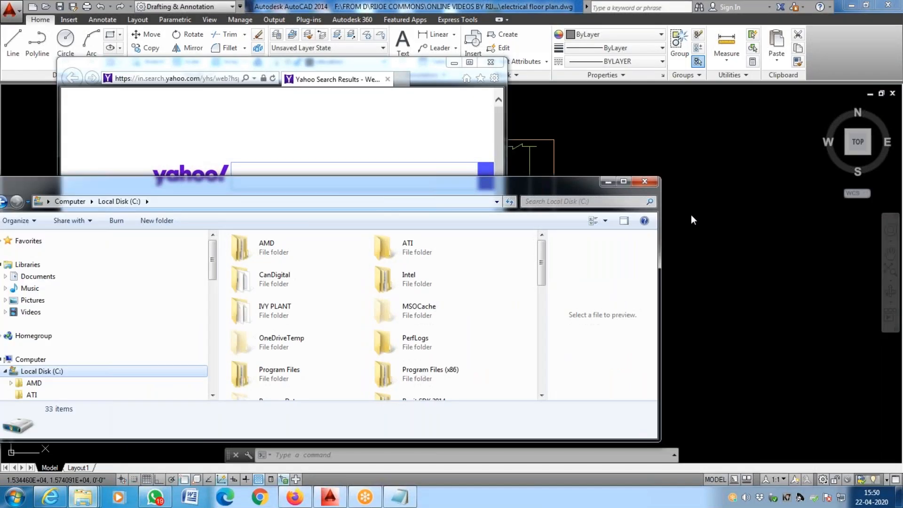
left_click(534, 202)
left_click(535, 217)
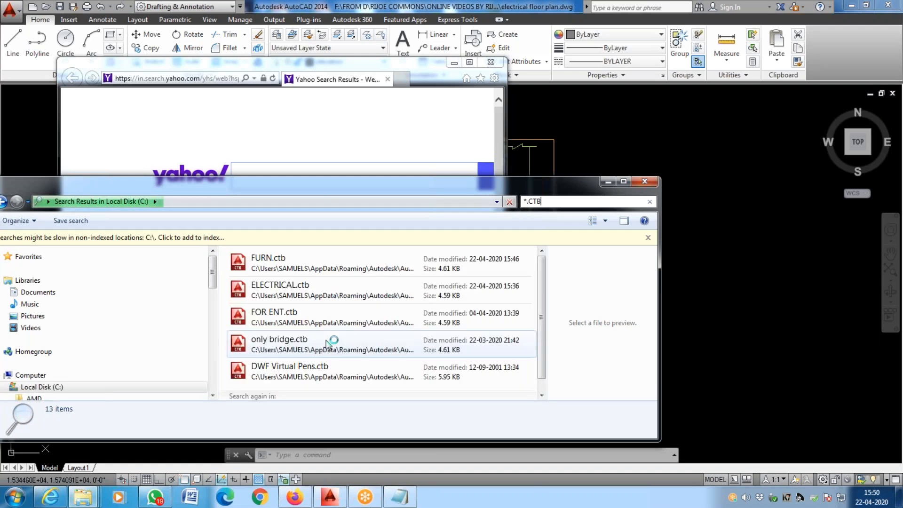
Step: Open the folder location of FURN.ctb from the C: drive search results
right_click(303, 266)
left_click(282, 259)
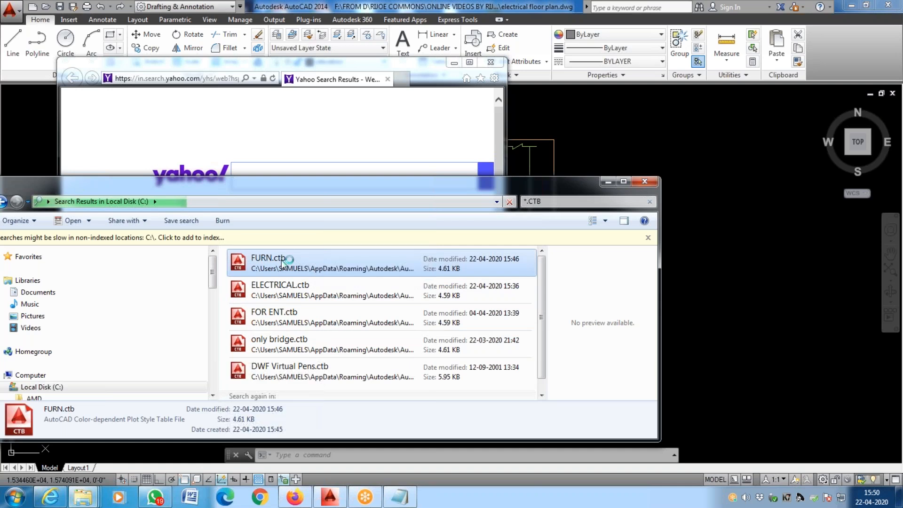
right_click(281, 260)
left_click(337, 460)
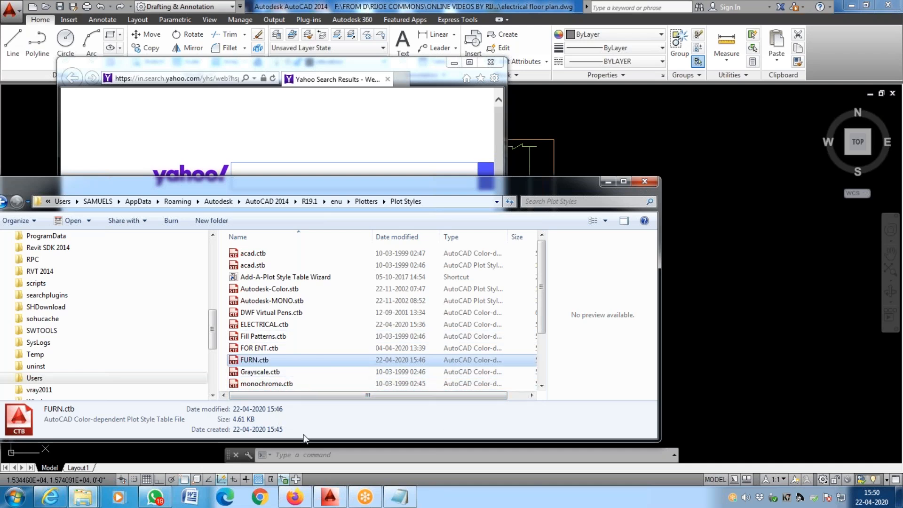
Step: Try to copy ELECTRICAL.ctb, FOR ENT.ctb and FURN.ctb from the WORKING DRAWING TIPS folder into the Plot Styles folder, cancelling at the file conflict
left_click(101, 501)
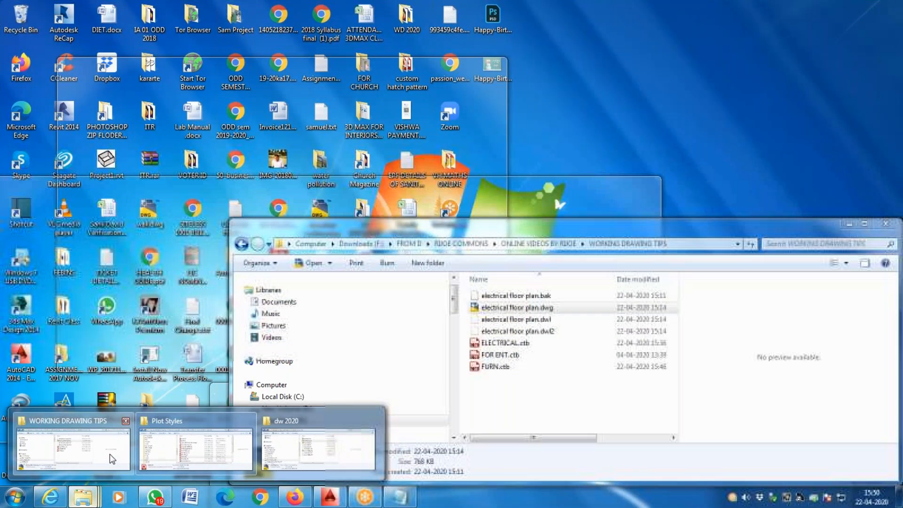
left_click(109, 453)
left_click_drag(547, 396, 493, 342)
right_click(493, 342)
left_click(539, 276)
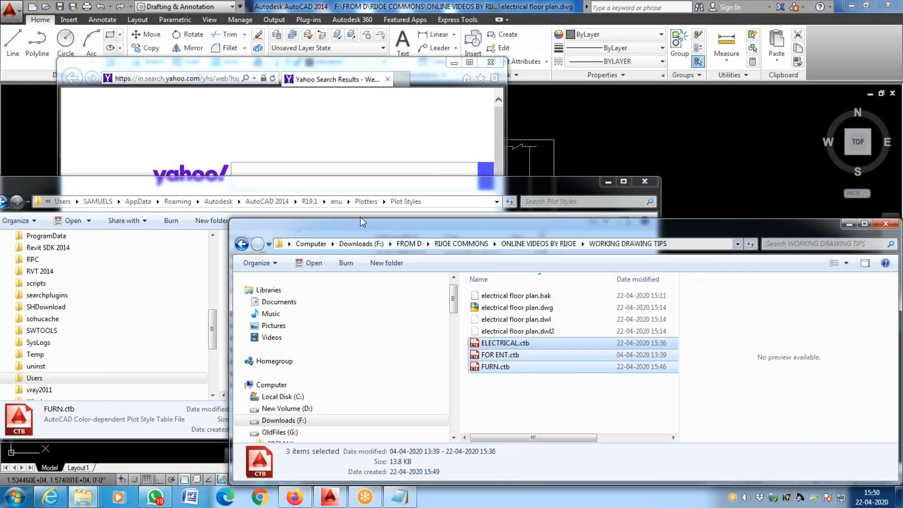
left_click(360, 182)
right_click(348, 301)
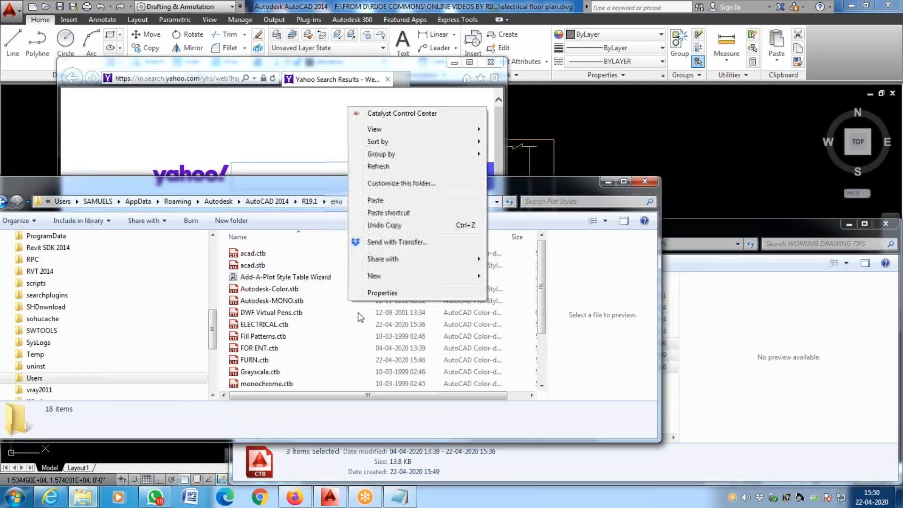
left_click(400, 202)
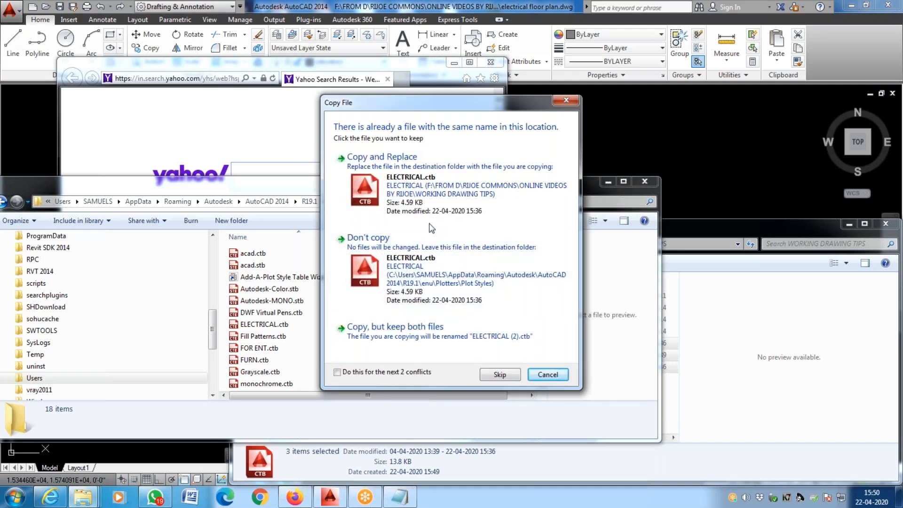
left_click(547, 375)
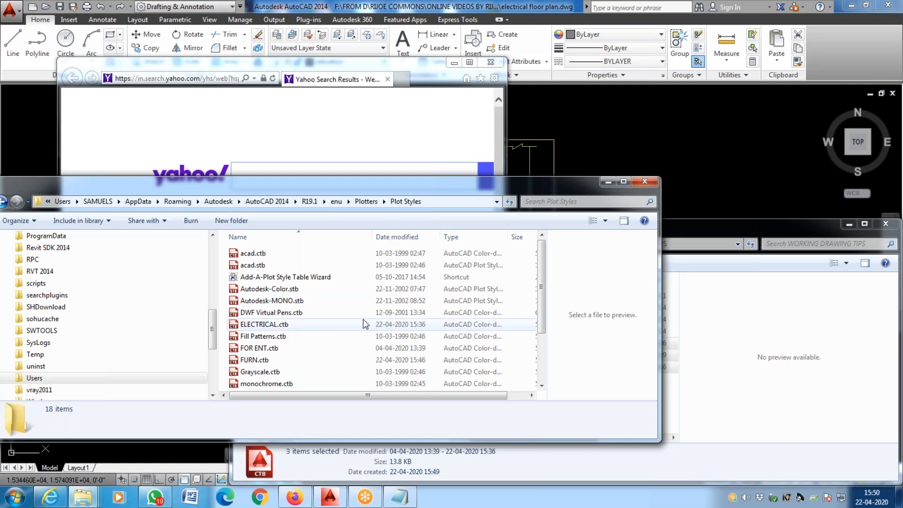
Step: Close the Plot Styles and WORKING DRAWING TIPS Explorer windows
left_click(633, 181)
left_click_drag(565, 231, 331, 189)
left_click(644, 184)
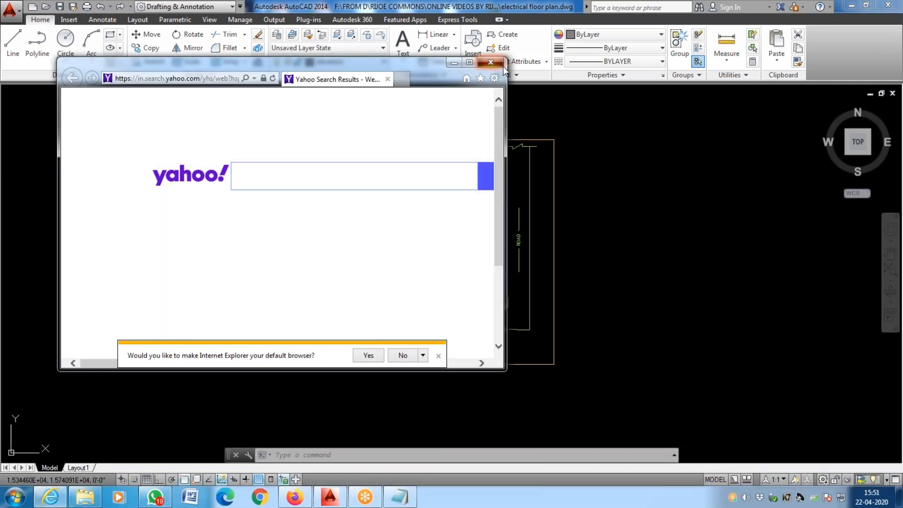
Step: Switch to AutoCAD, examine the available plot style tables in the Plot dialog, and leave it without plotting
left_click(549, 238)
key("ctrl+p")
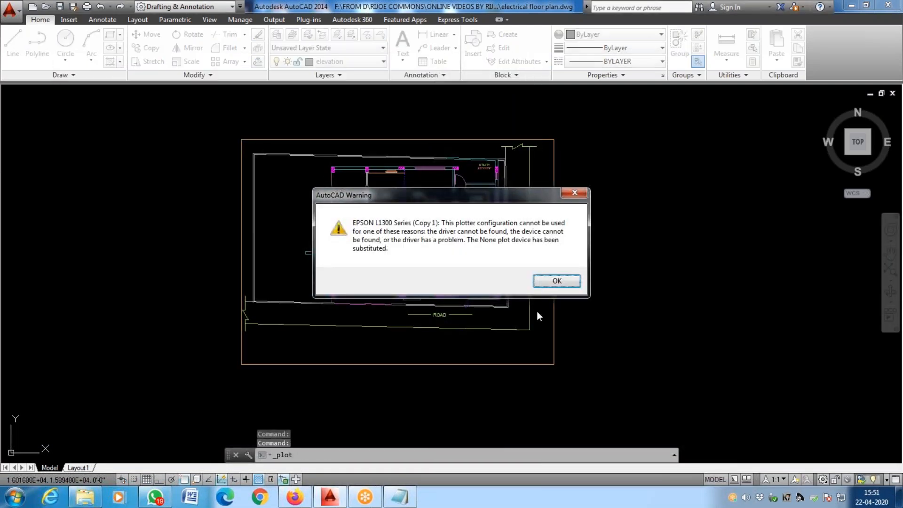
left_click(556, 281)
left_click(629, 129)
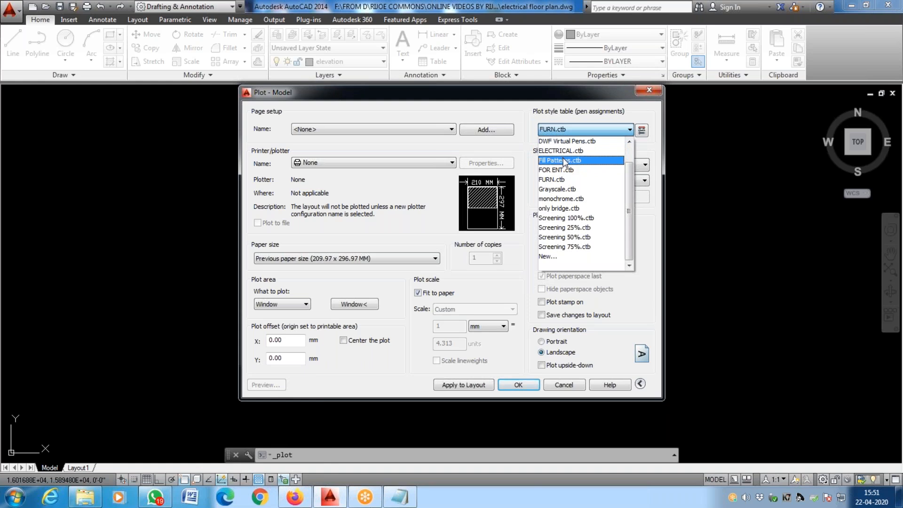
key("Escape")
key("Escape")
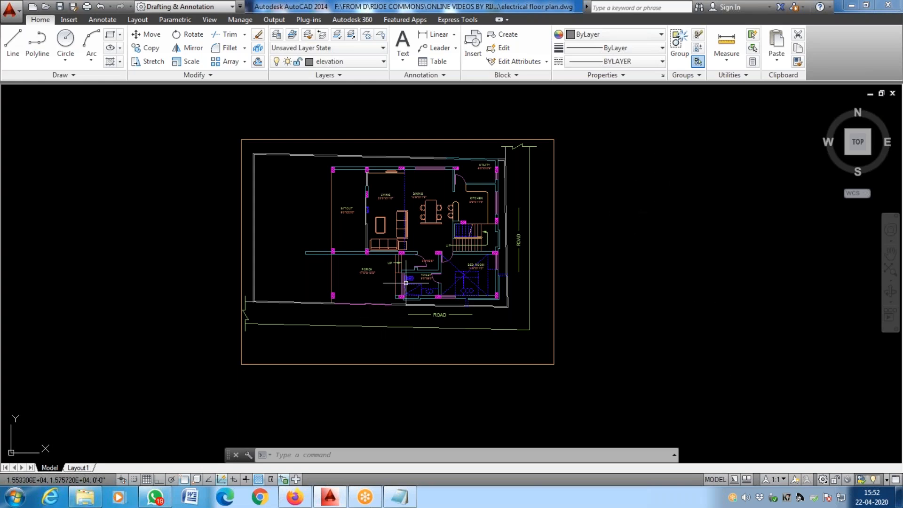
mouse_move(408, 280)
scroll(376, 192, "up", 2)
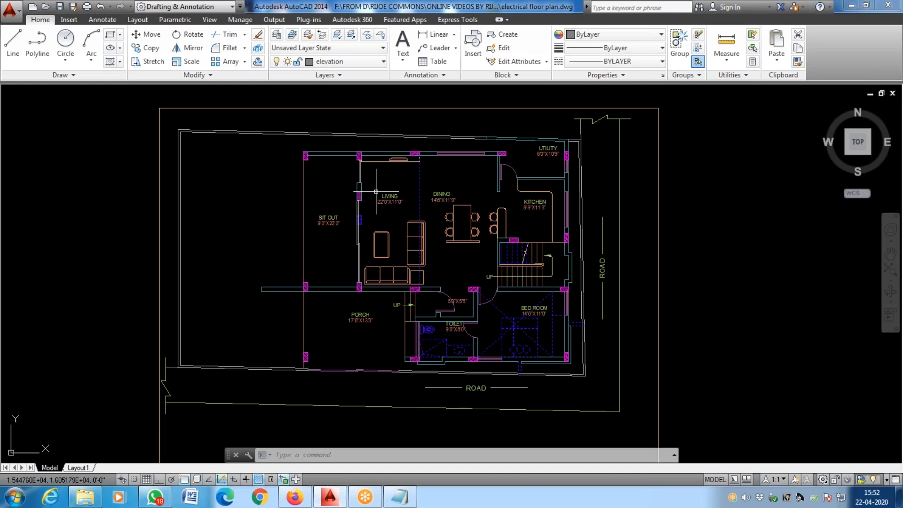